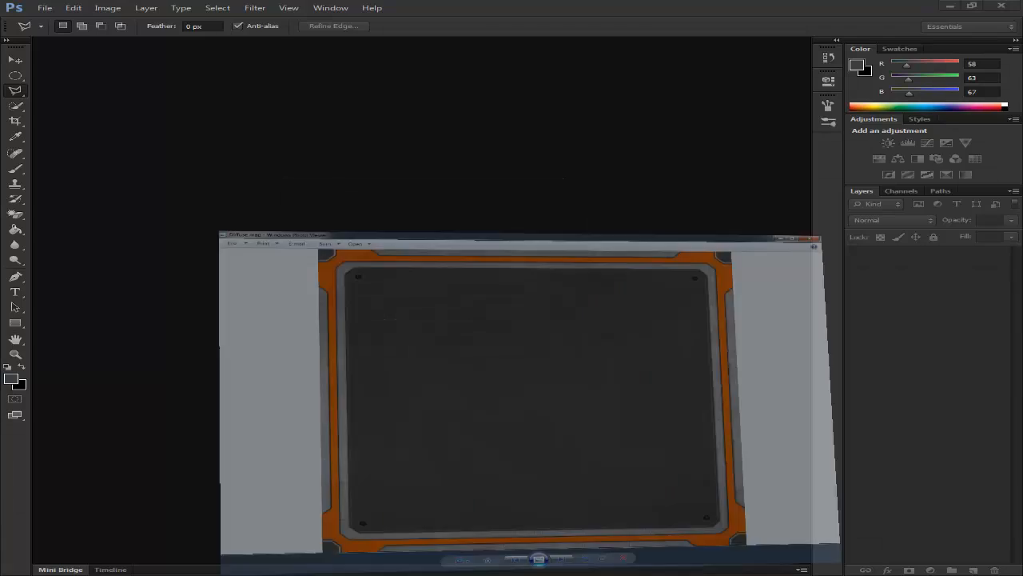
Step: Examine the frame and corner details of the Diffuse map reference image up close and as a whole
scroll(295, 75, up, 3)
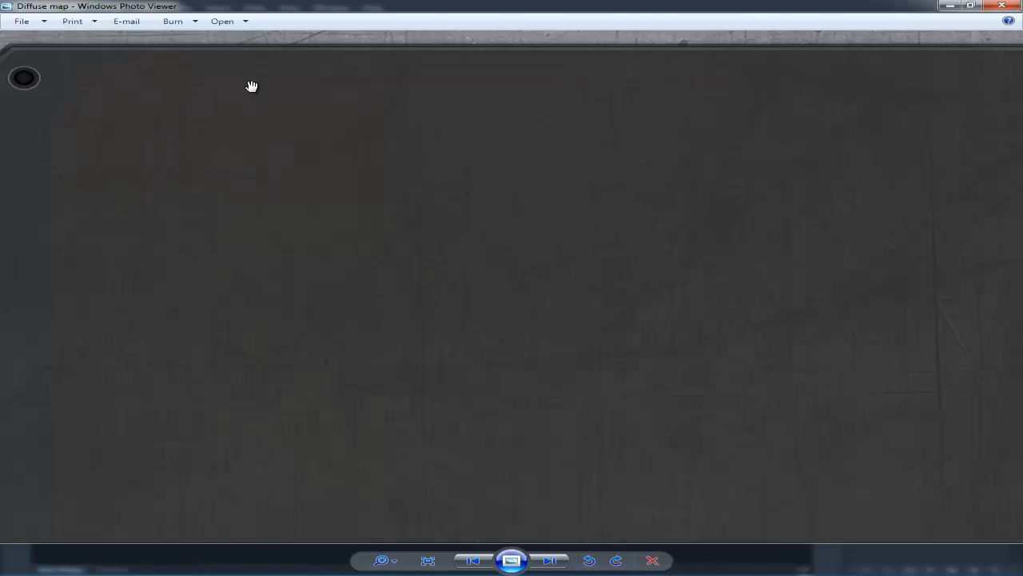
drag(251, 87, 524, 186)
scroll(189, 123, up, 2)
drag(121, 123, 523, 190)
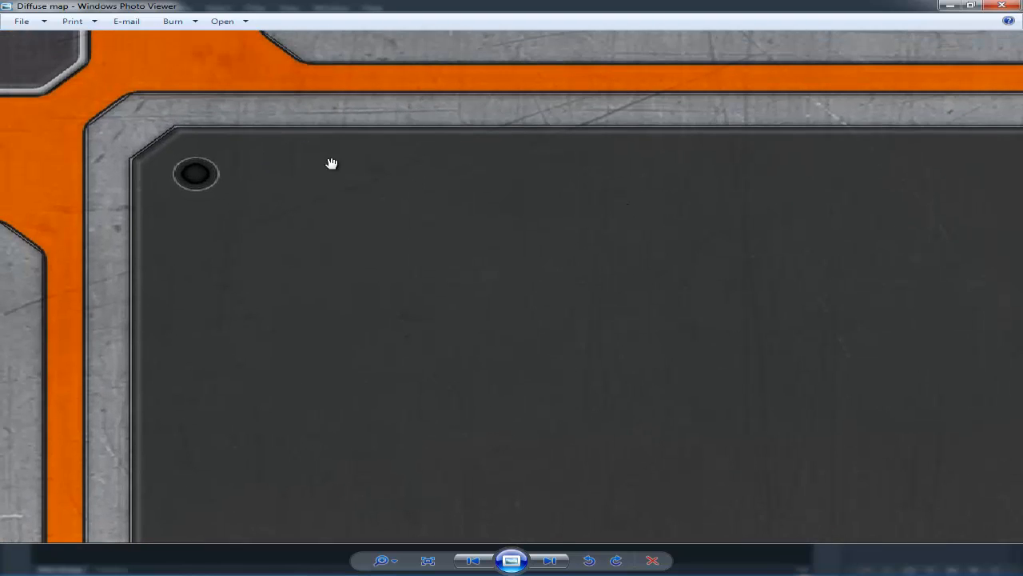
scroll(230, 184, down, 5)
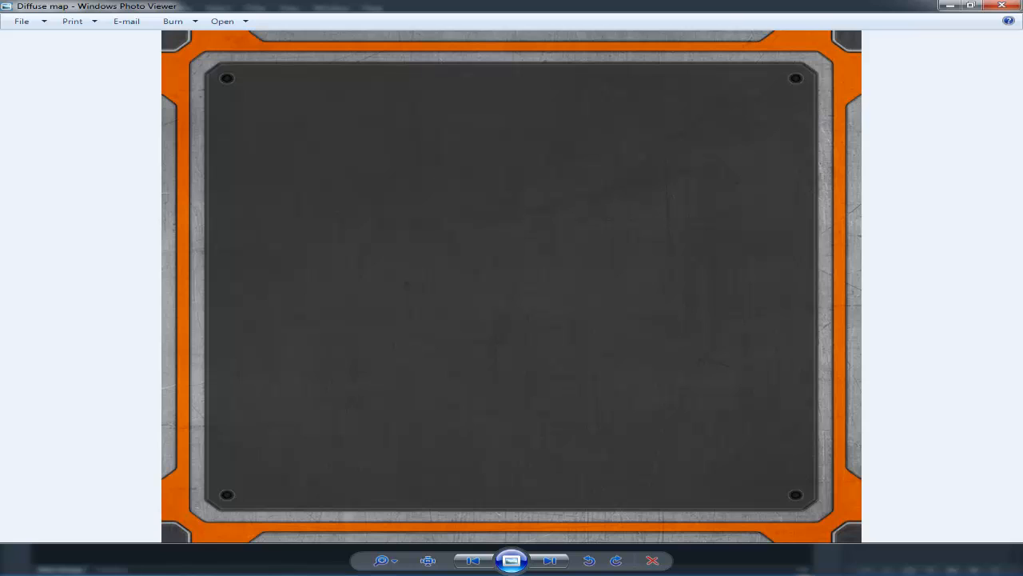
Step: Open the Floor_1_HG image from the Floor_1 subfolder of the Next-gen_Scene desktop folder
click(152, 571)
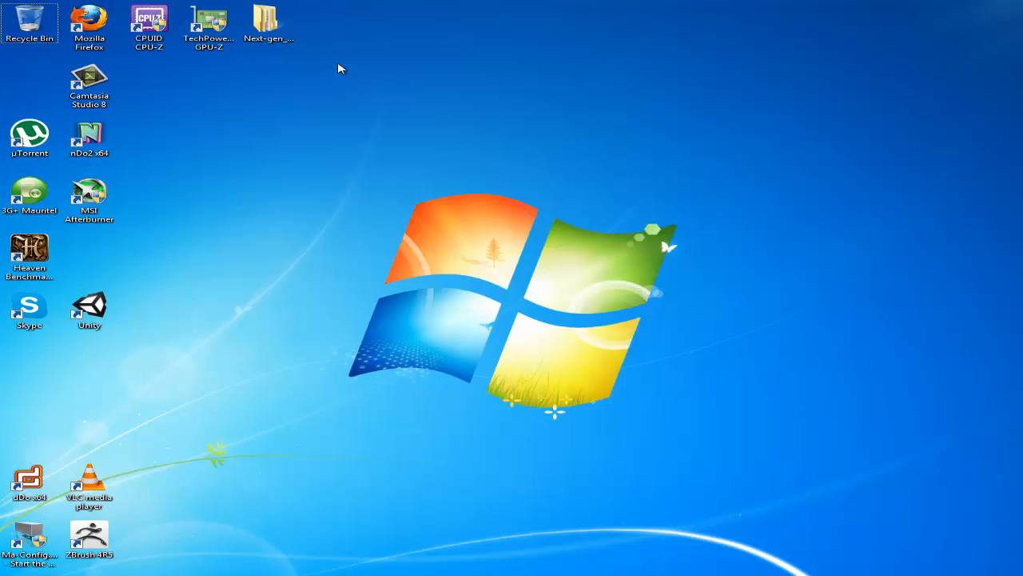
double_click(274, 46)
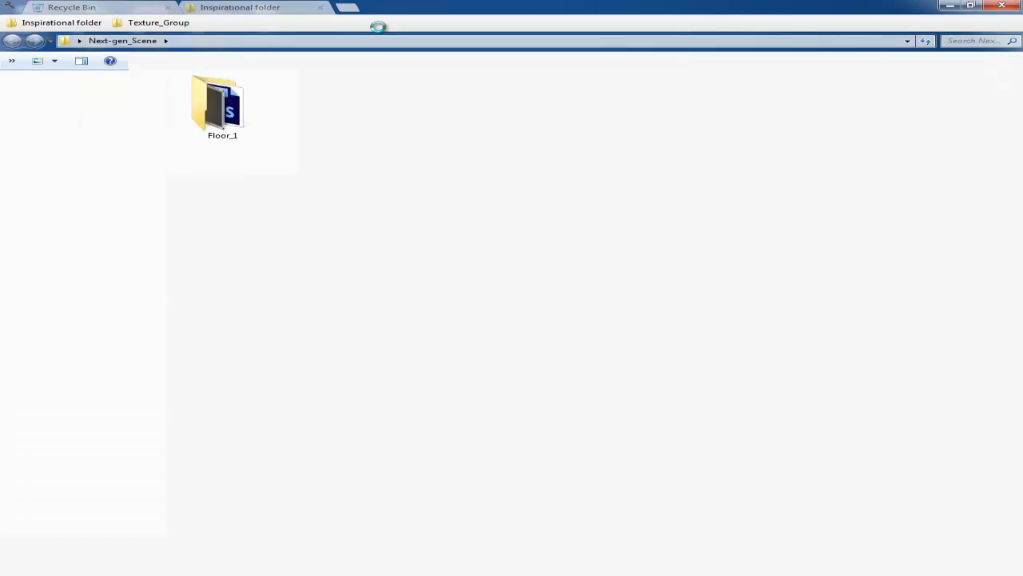
double_click(245, 133)
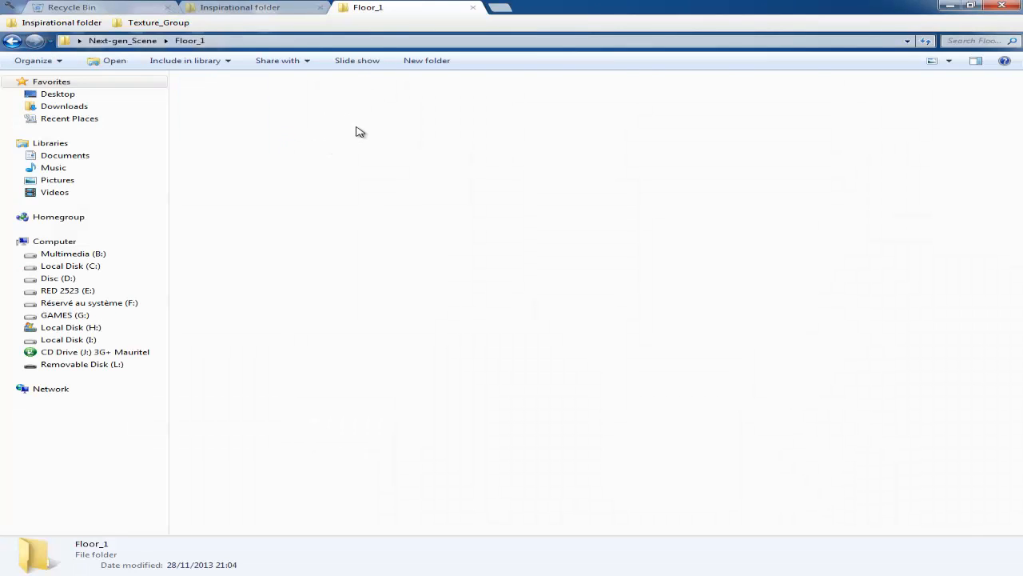
click(589, 132)
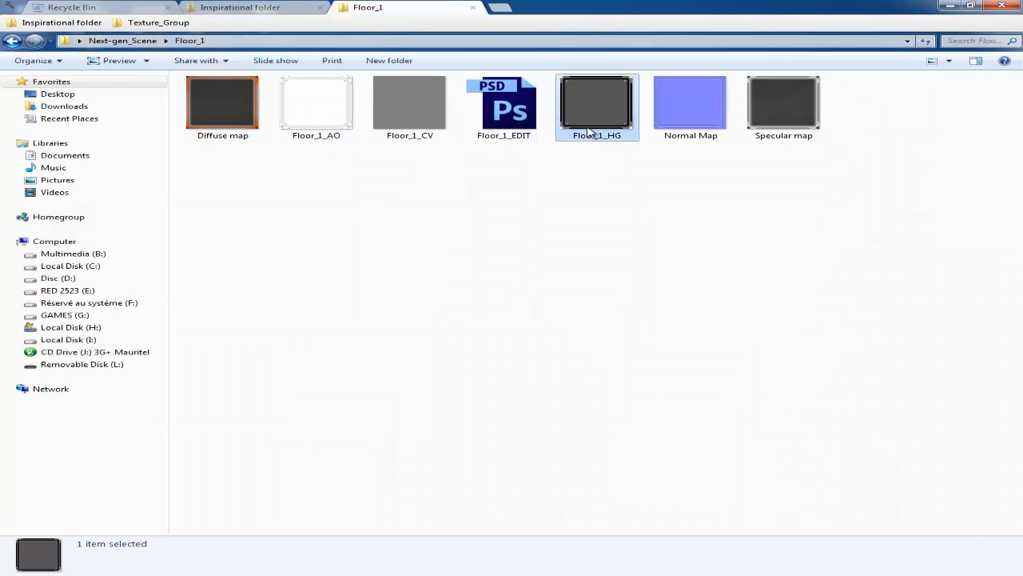
double_click(589, 132)
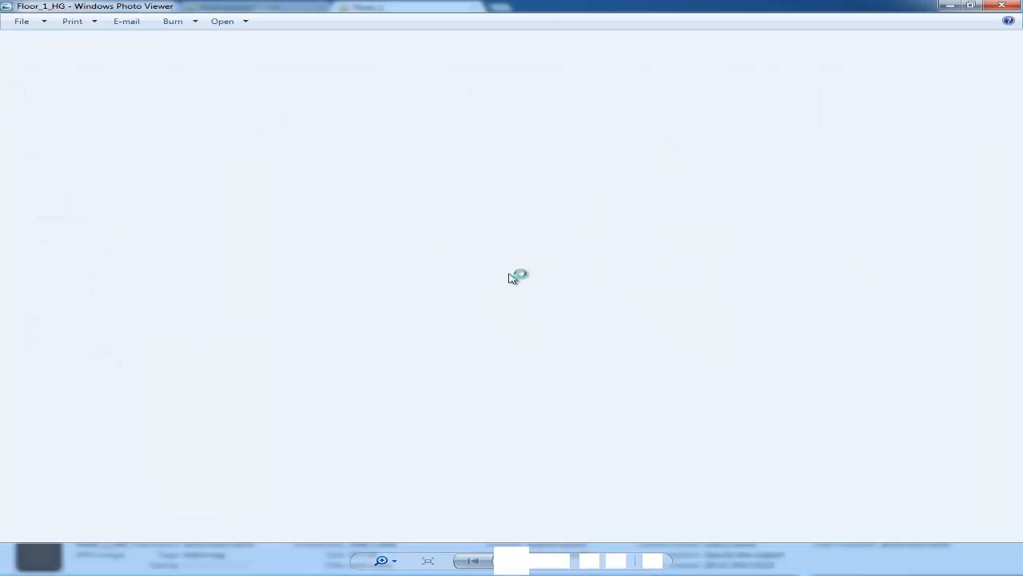
Step: Examine the grayscale frame and corners of the Floor_1_HG image, and close it
scroll(715, 160, up, 4)
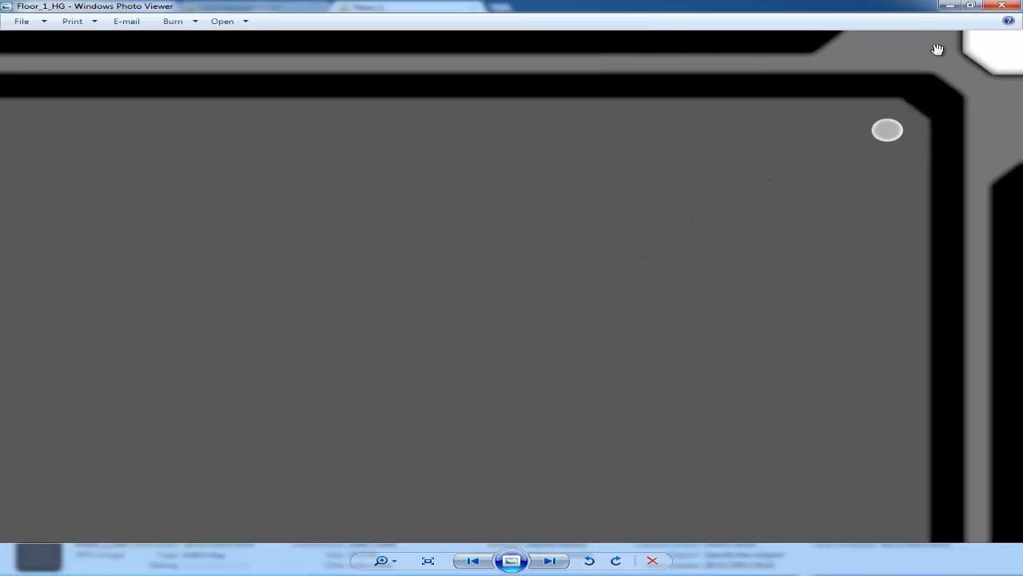
mouse_move(566, 573)
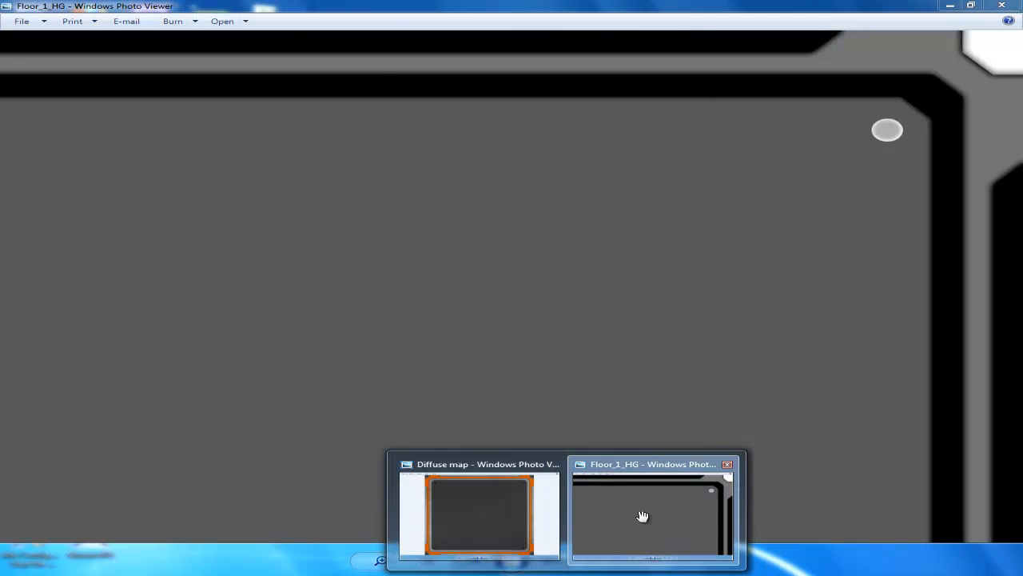
click(642, 516)
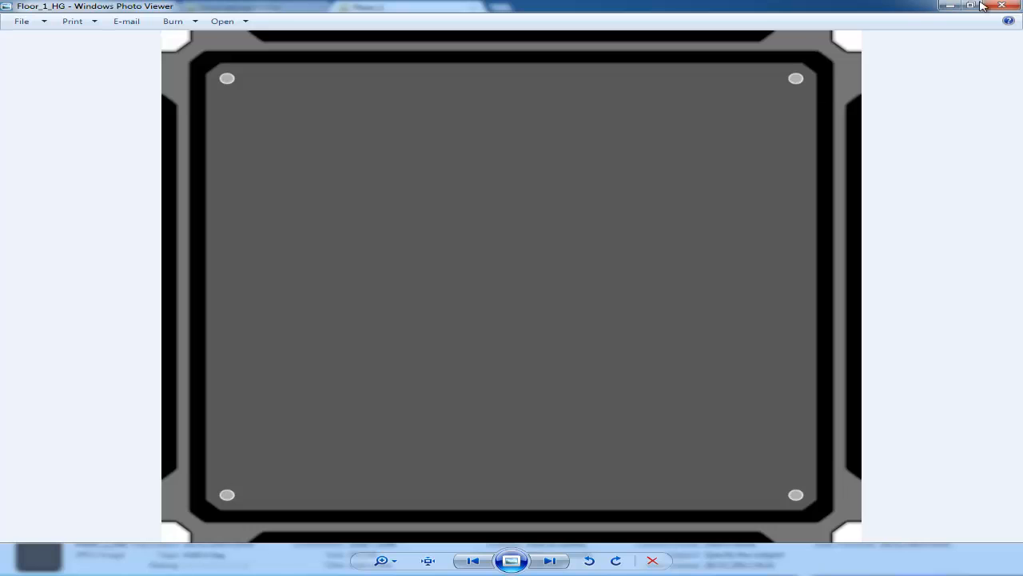
click(1001, 7)
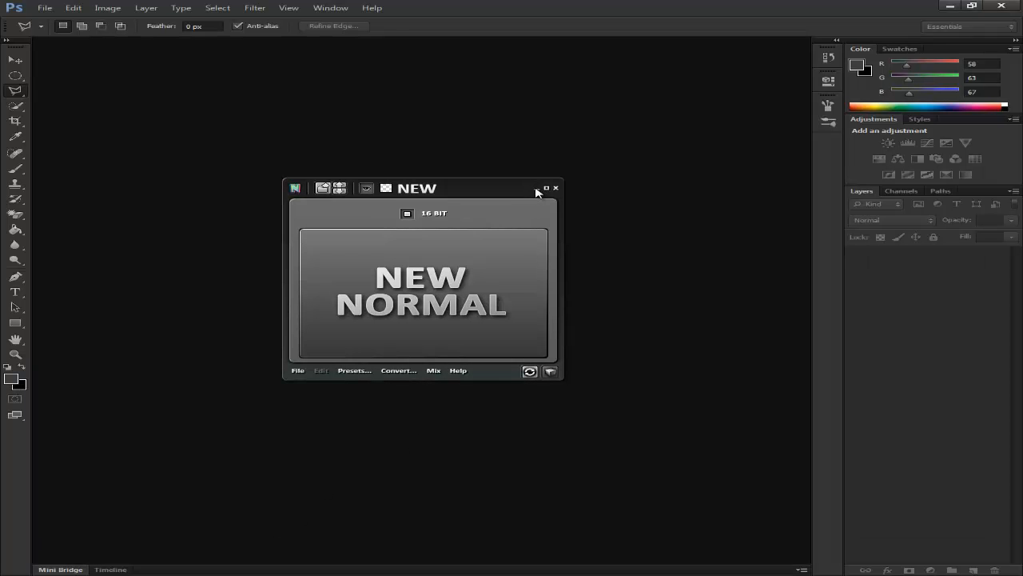
Step: Minimize the nDo2 window and create a 2048 × 2048 pixel, 16-bit RGB Photoshop document named nDo2_Tutorial with background color contents
click(535, 189)
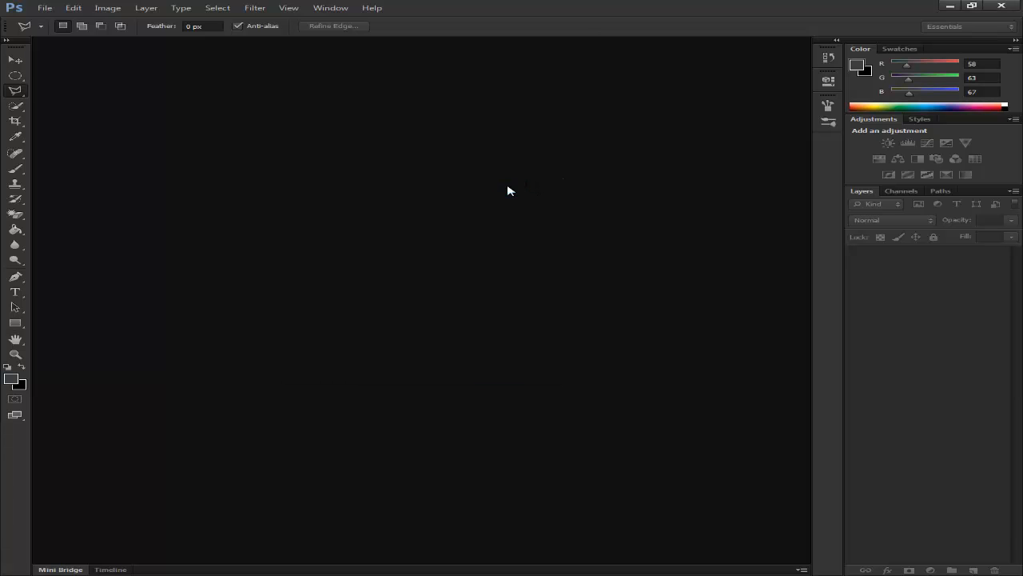
key(ctrl+n)
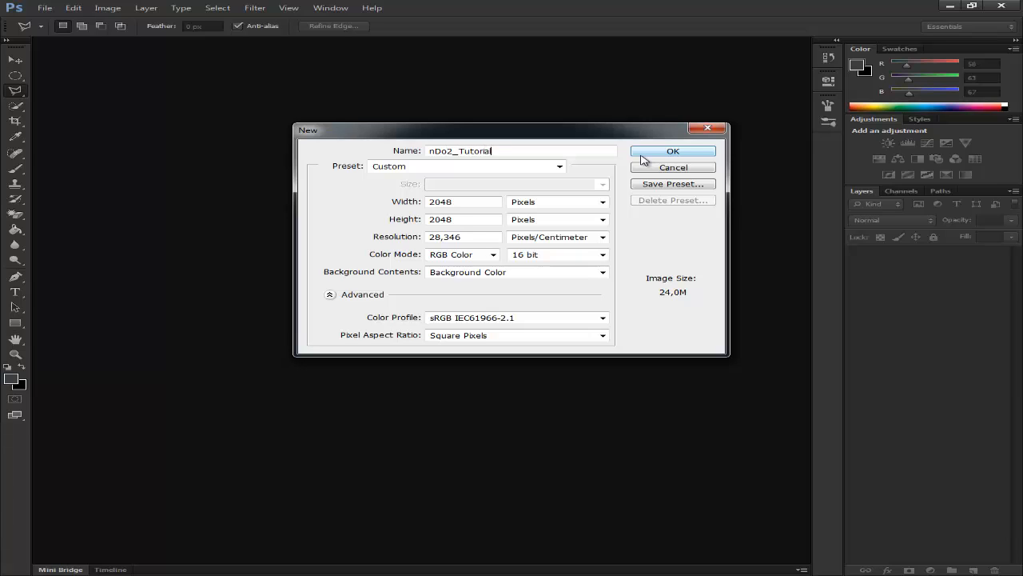
click(658, 146)
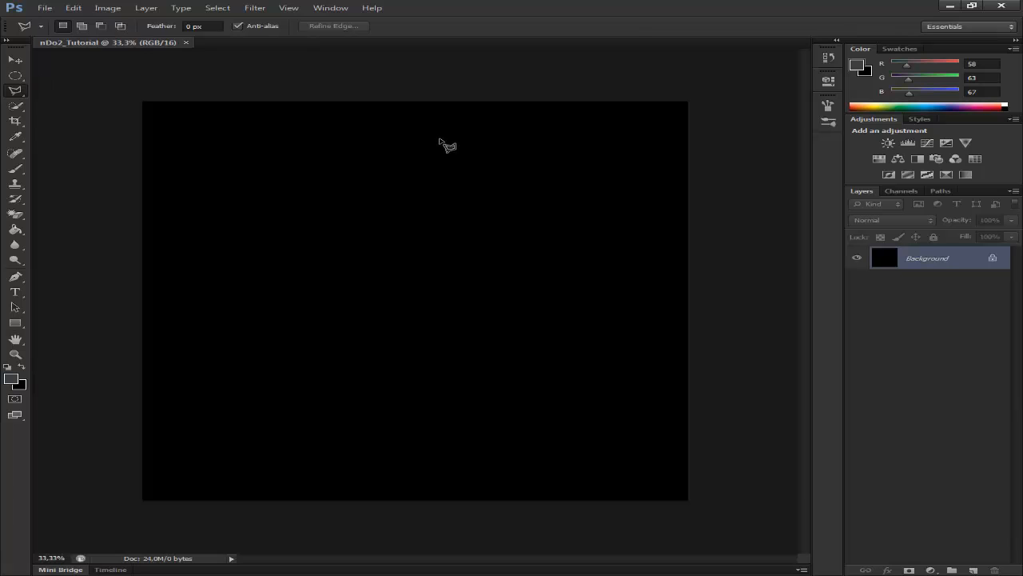
Step: Convert the locked Background into an editable layer and show the grid over the canvas
key(z)
right_click(446, 144)
click(463, 152)
double_click(996, 265)
key(Return)
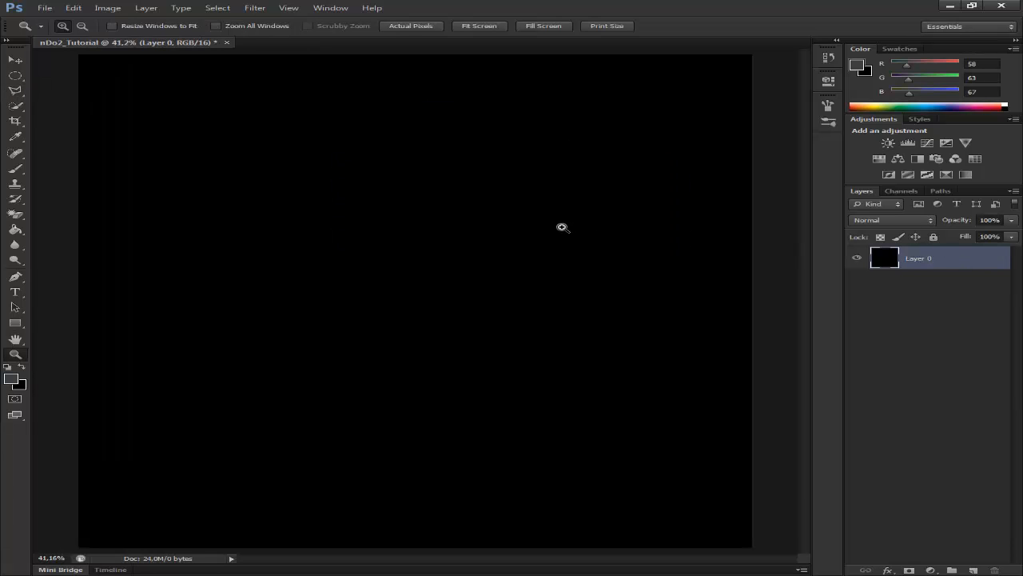
key(ctrl+apostrophe)
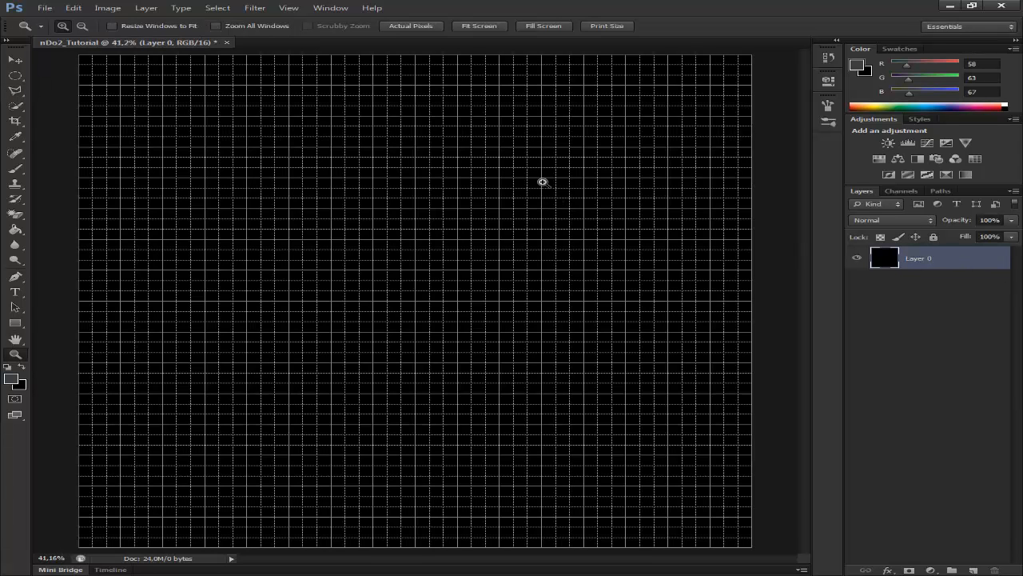
Step: Select a rectangular area inset three small grid squares from every canvas edge with the Rectangular Marquee tool
key(m)
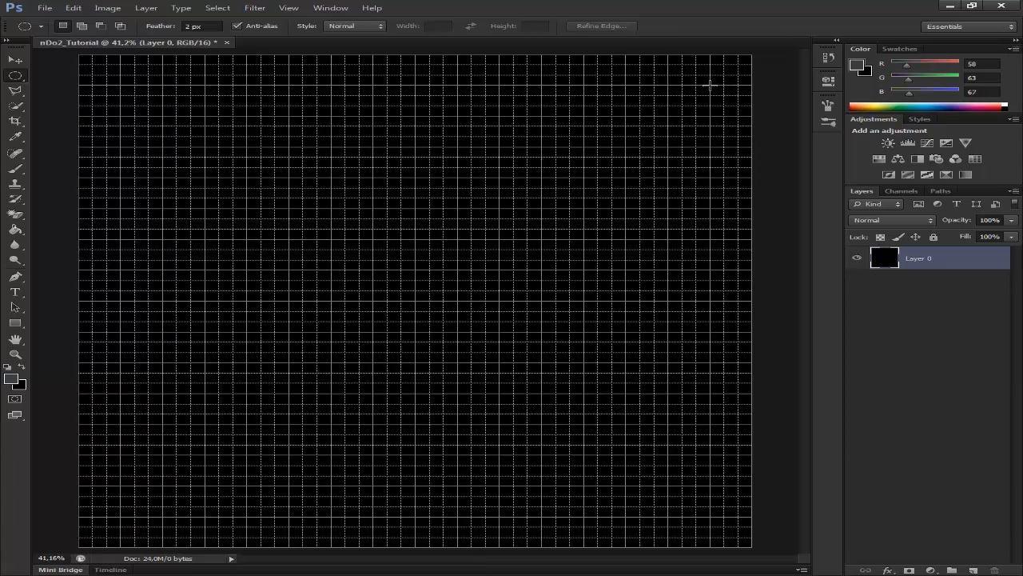
drag(710, 84, 753, 53)
right_click(19, 77)
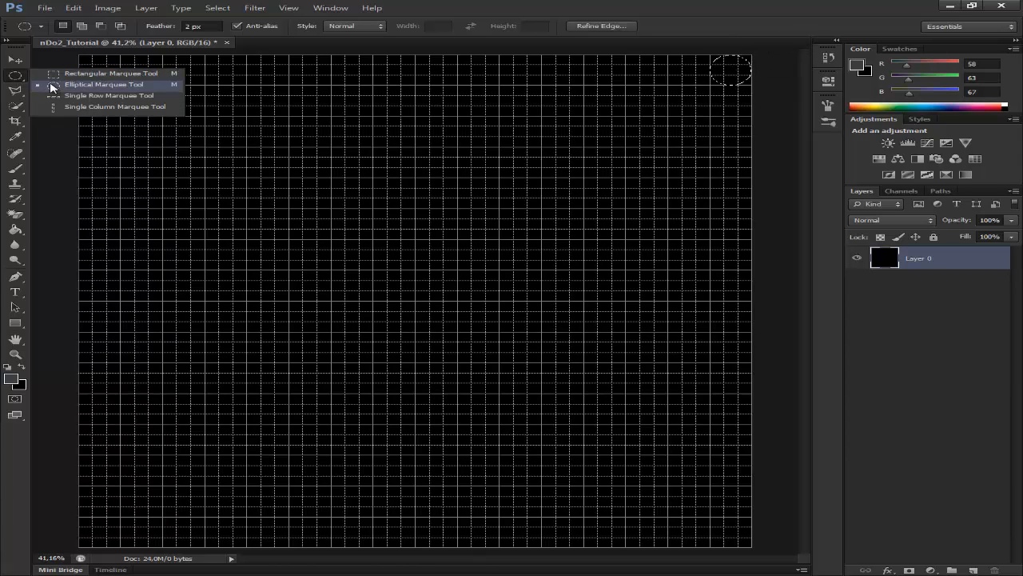
click(64, 73)
drag(712, 83, 122, 528)
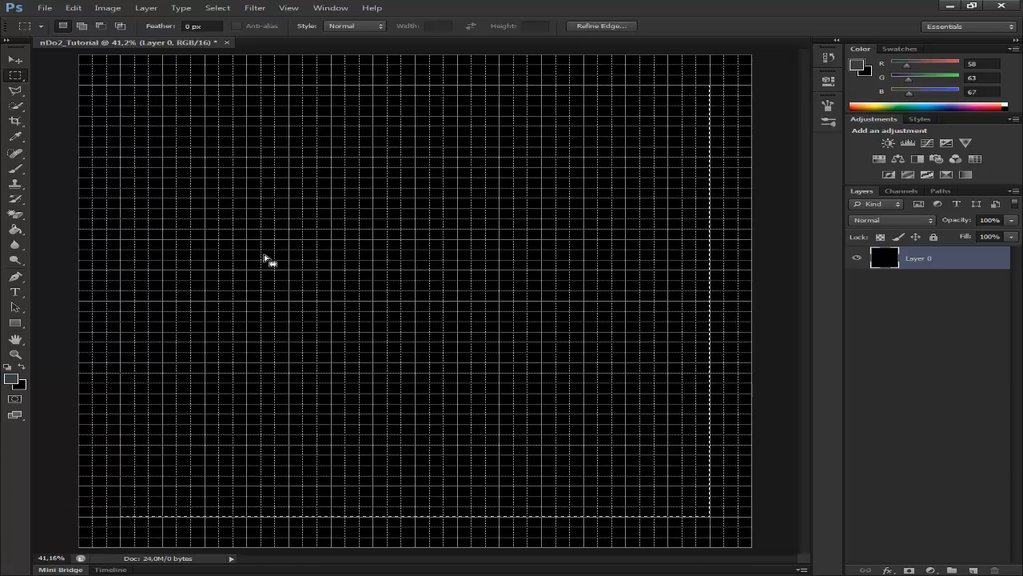
Step: Add a new empty layer above the black base layer, keeping the grid shown
key(ctrl+apostrophe)
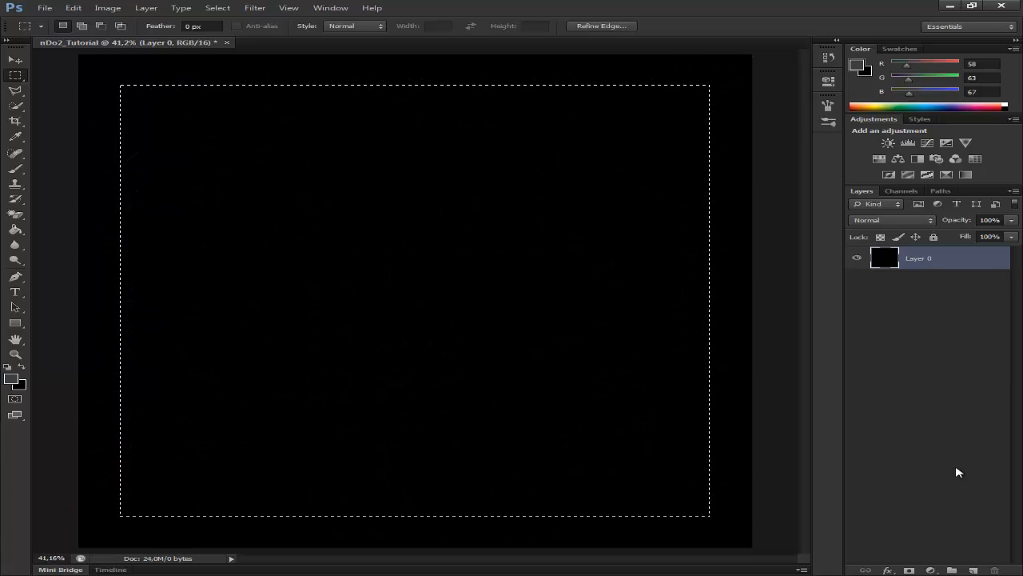
key(ctrl+shift+alt+n)
key(ctrl+apostrophe)
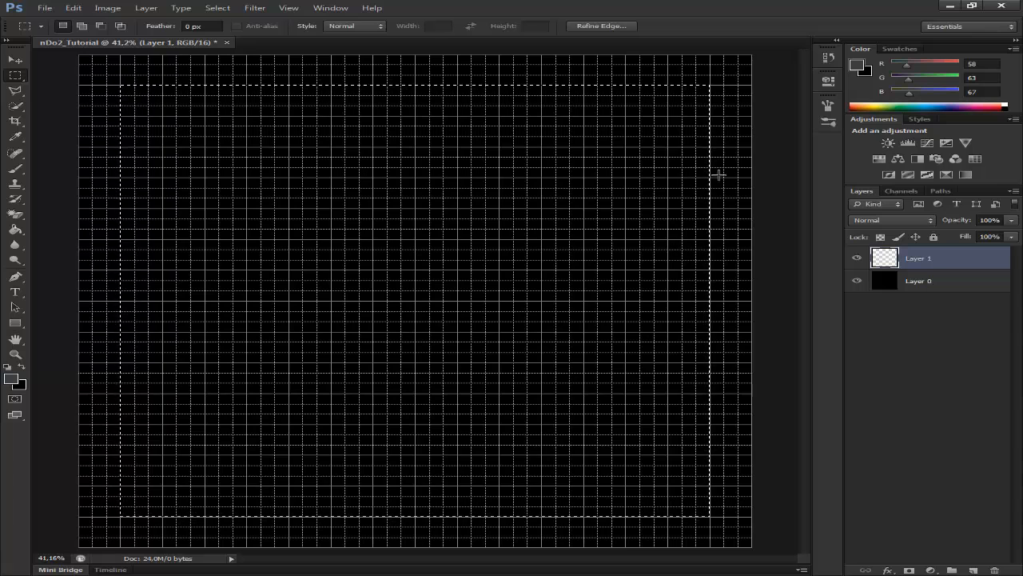
Step: Try to cut the corners of the rectangular selection diagonally by one small grid square with the Polygonal Lasso
key(l)
key(alt+l)
key(Escape)
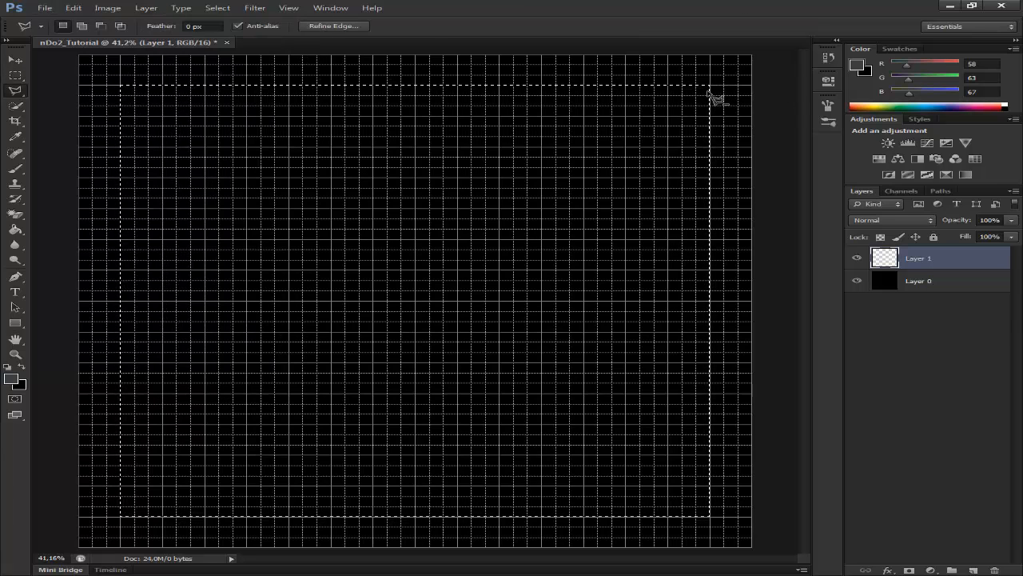
click(711, 96)
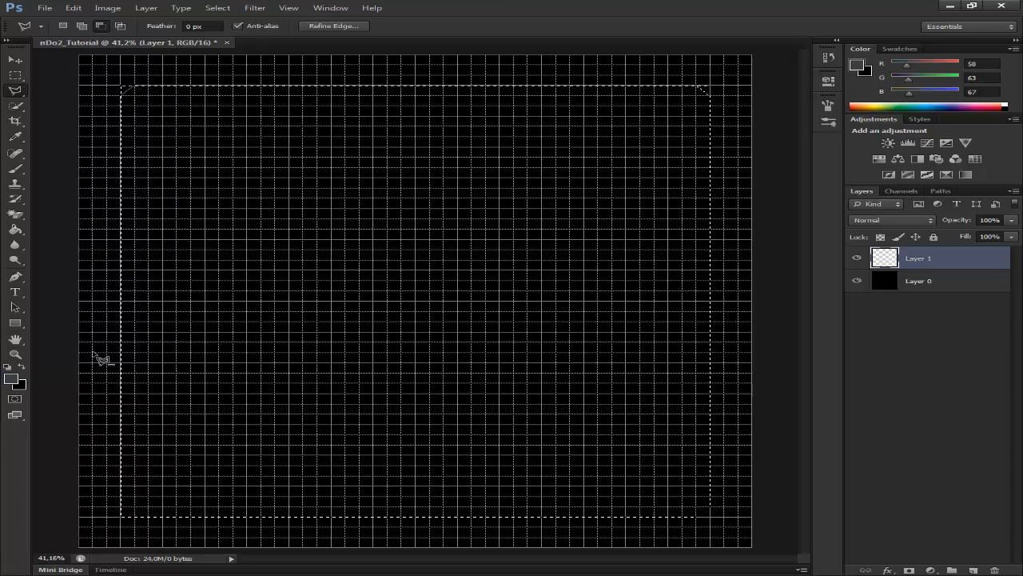
key(alt)
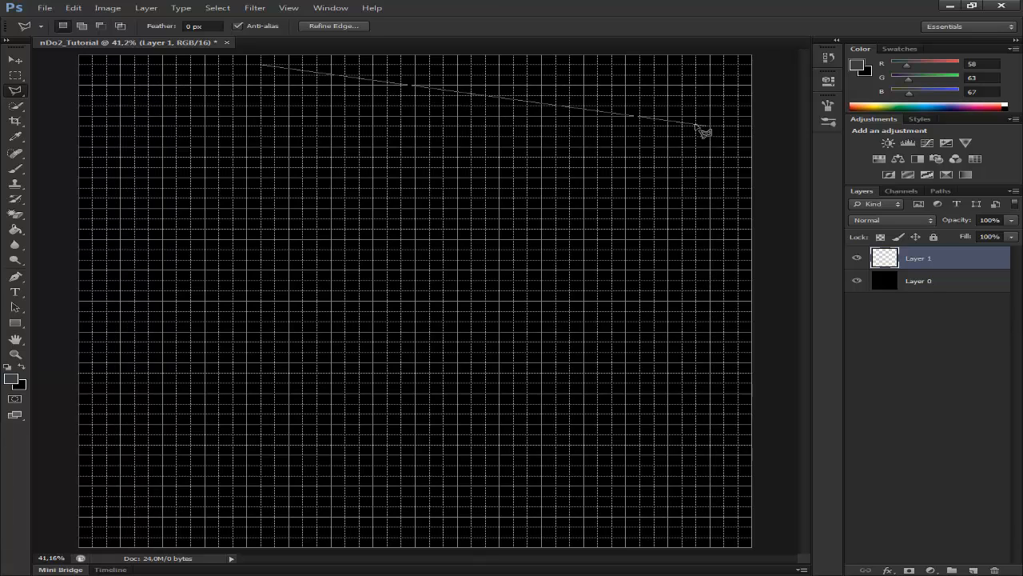
key(Escape)
Step: Reselect the rectangle three small grid squares inside the canvas edges and cut its four corners diagonally by two squares
key(m)
drag(710, 84, 116, 542)
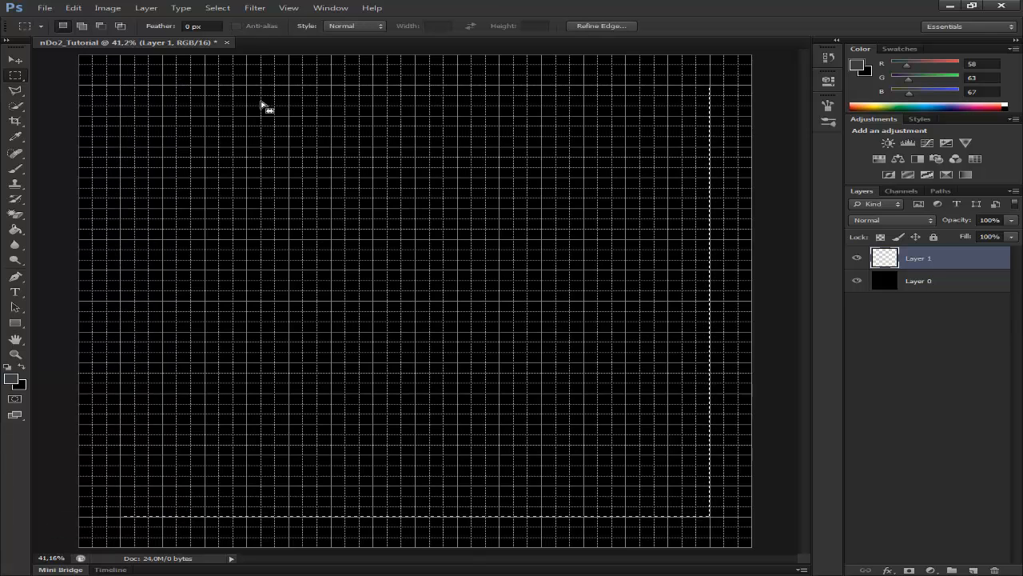
key(l)
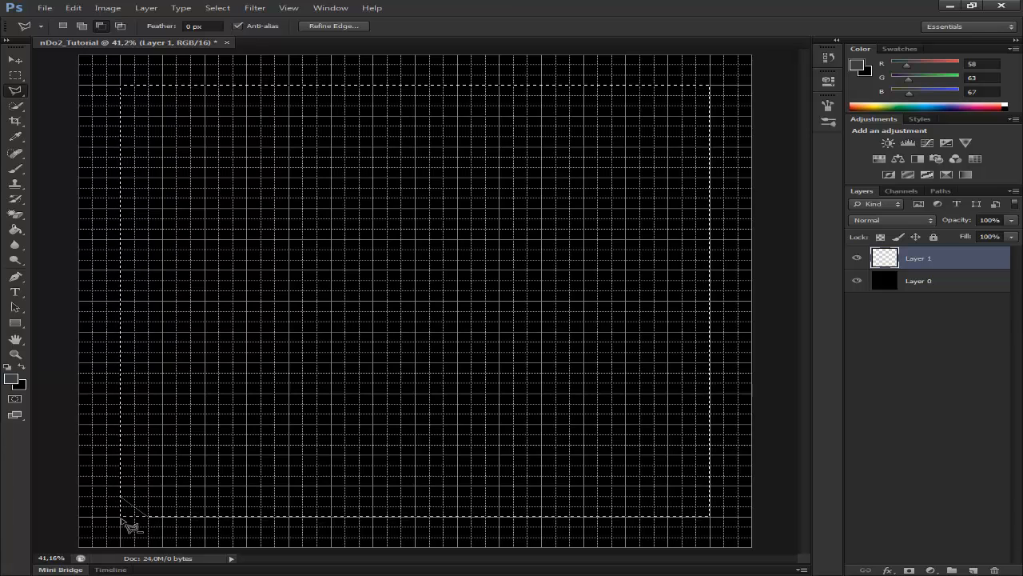
click(149, 516)
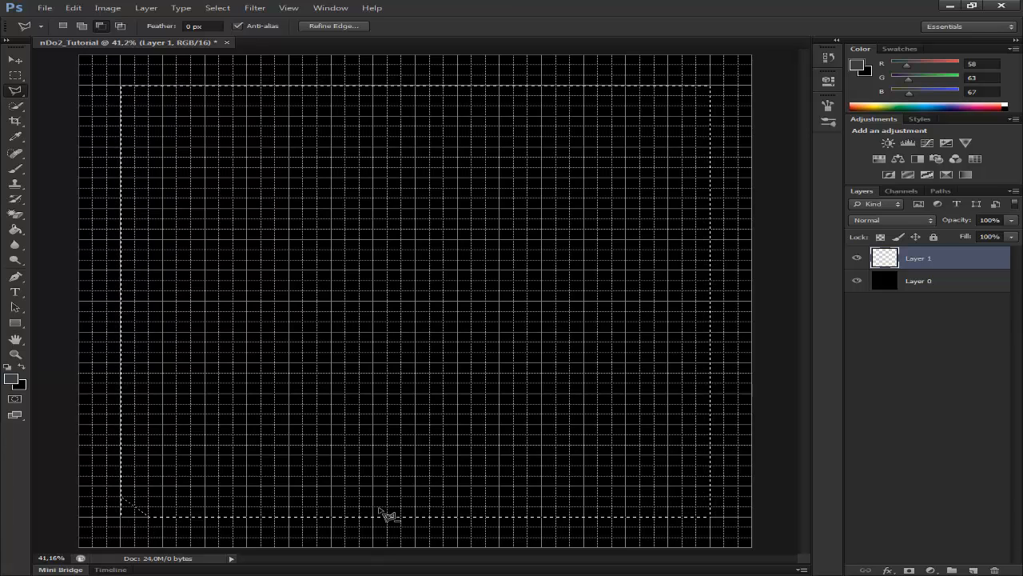
key(Escape)
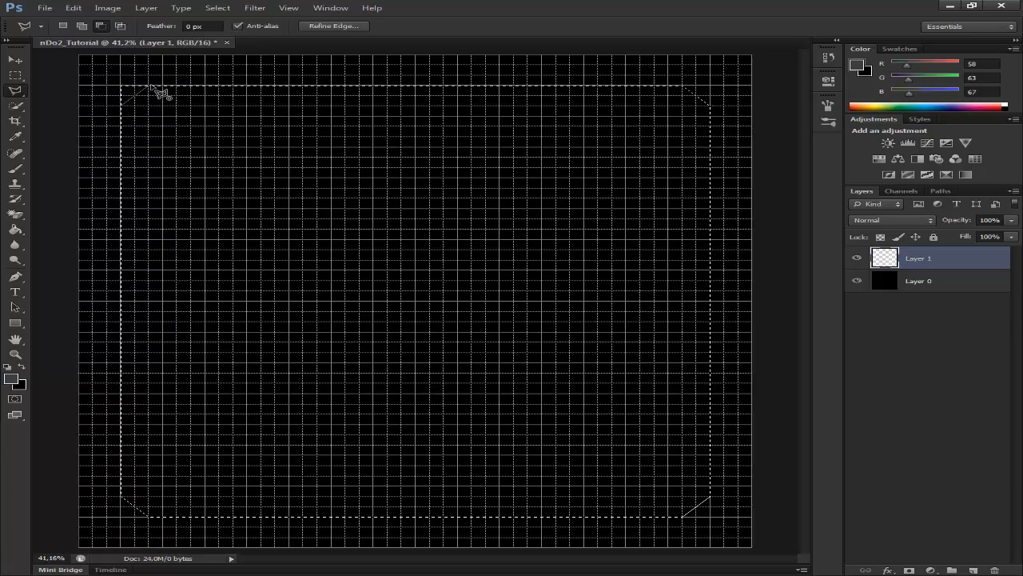
click(160, 91)
Step: Set the Brush tool's size to 504 px
key(b)
right_click(211, 272)
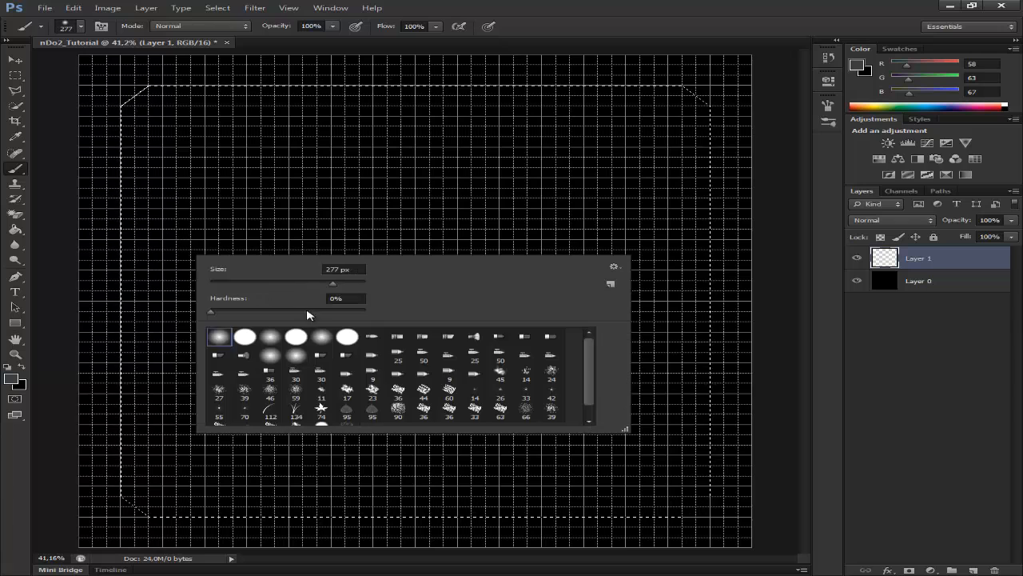
click(357, 284)
click(352, 284)
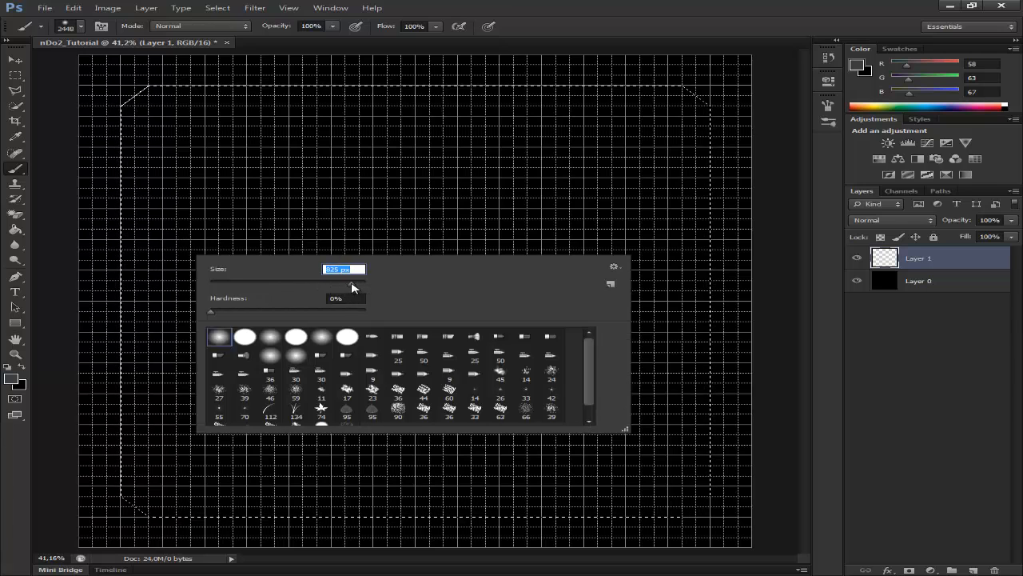
key(Return)
Step: Set the foreground color to white
click(10, 378)
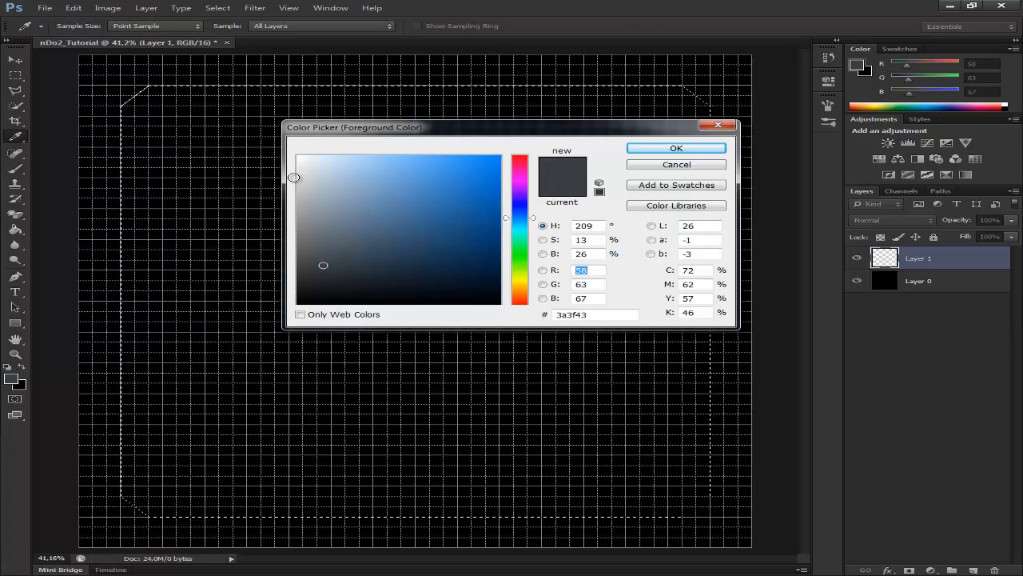
click(296, 157)
click(676, 148)
Step: Paint the whole selection with its cut corners solid white on Layer 1 using the Brush tool
drag(655, 112, 183, 80)
key(ctrl+z)
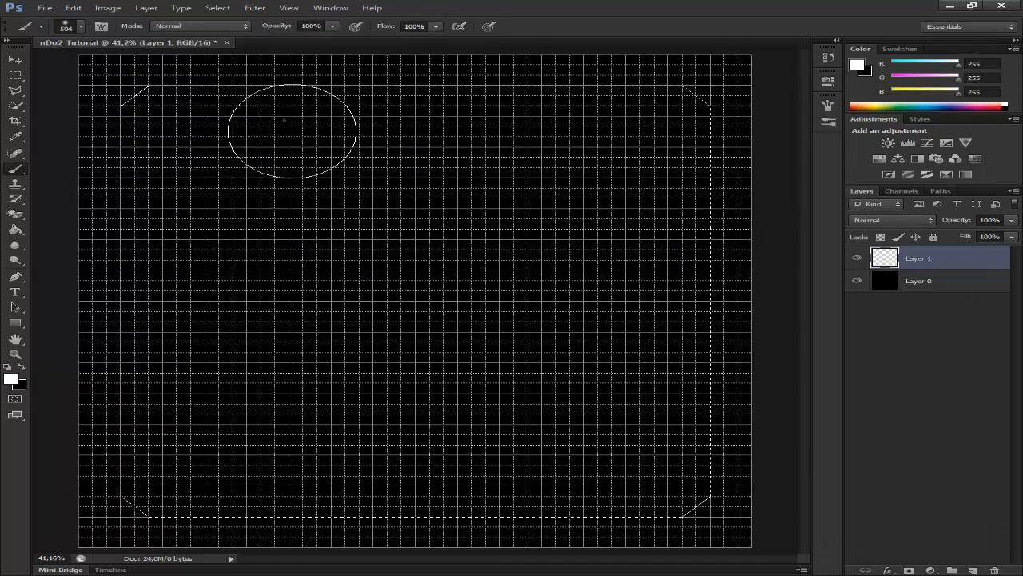
right_click(283, 120)
double_click(331, 200)
mouse_move(359, 107)
mouse_down()
mouse_move(156, 113)
mouse_move(746, 142)
mouse_move(304, 475)
mouse_move(156, 327)
mouse_move(555, 183)
mouse_move(567, 434)
mouse_move(264, 259)
mouse_move(498, 343)
mouse_move(610, 201)
mouse_up()
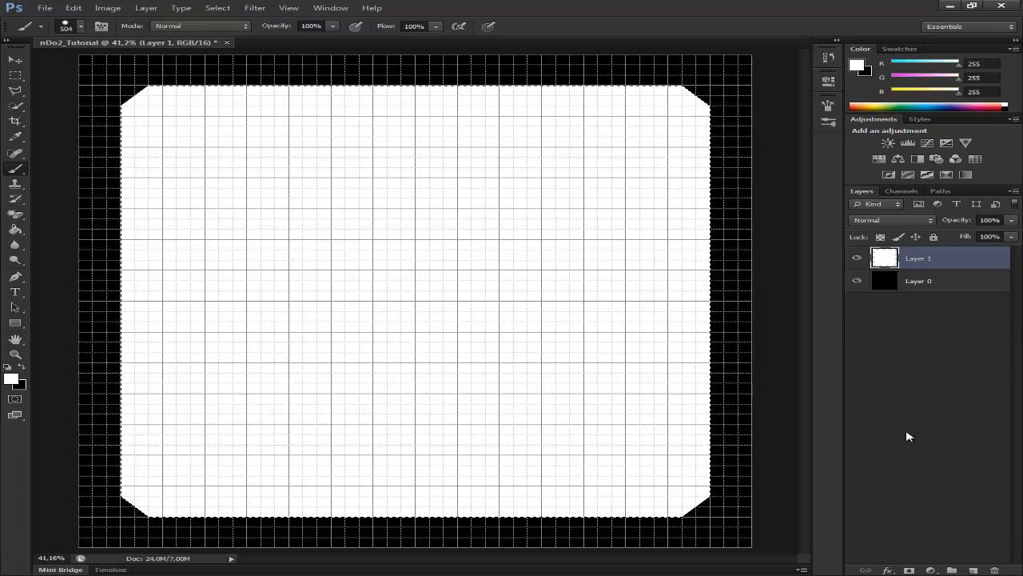
Step: Create a new layer and lasso a cut-corner outline one small grid square outside the white panel shape
click(973, 570)
key(l)
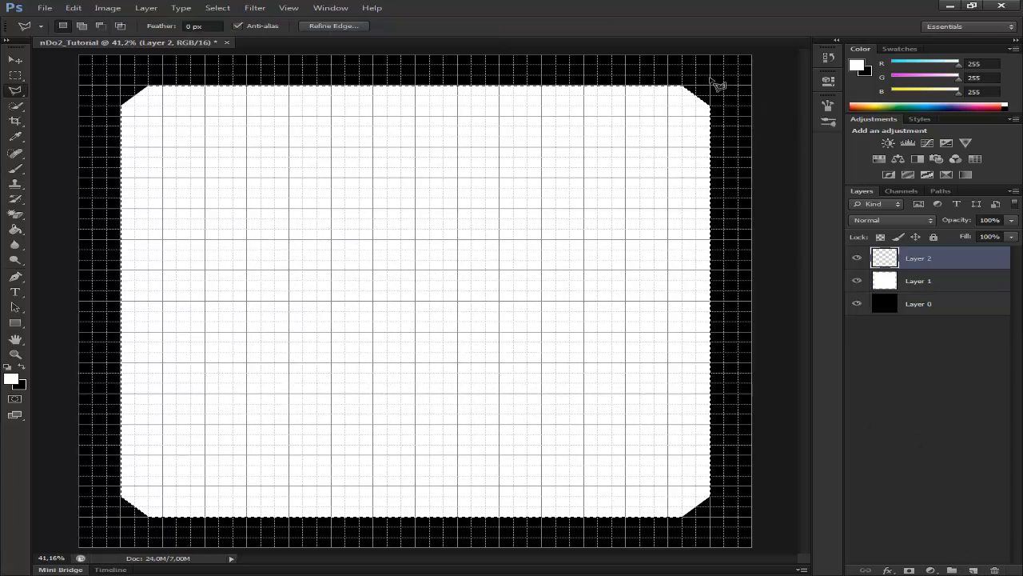
click(696, 74)
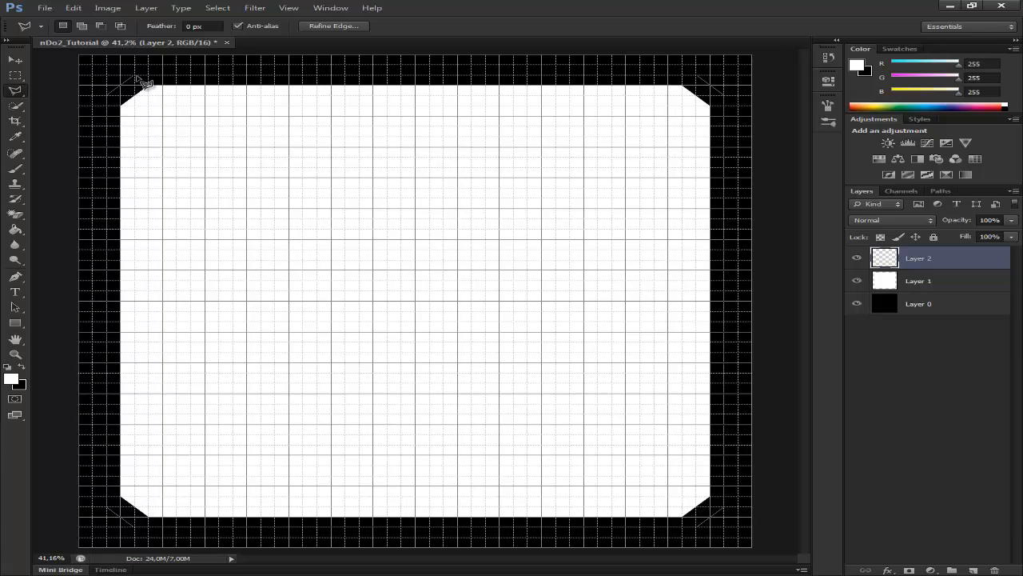
click(696, 75)
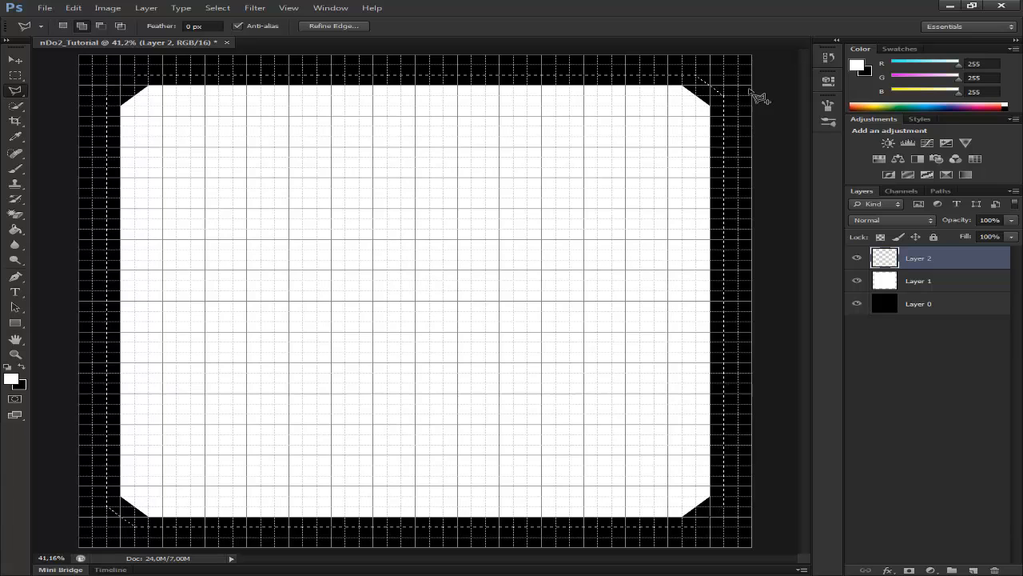
Step: Invert the selection and paint the outer border solid white on Layer 2 with the Brush tool
key(ctrl+shift+i)
key(b)
mouse_move(731, 126)
mouse_down()
mouse_move(551, 51)
mouse_move(113, 51)
mouse_move(64, 84)
mouse_move(137, 544)
mouse_move(521, 562)
mouse_move(720, 539)
mouse_move(766, 383)
mouse_move(749, 148)
mouse_up()
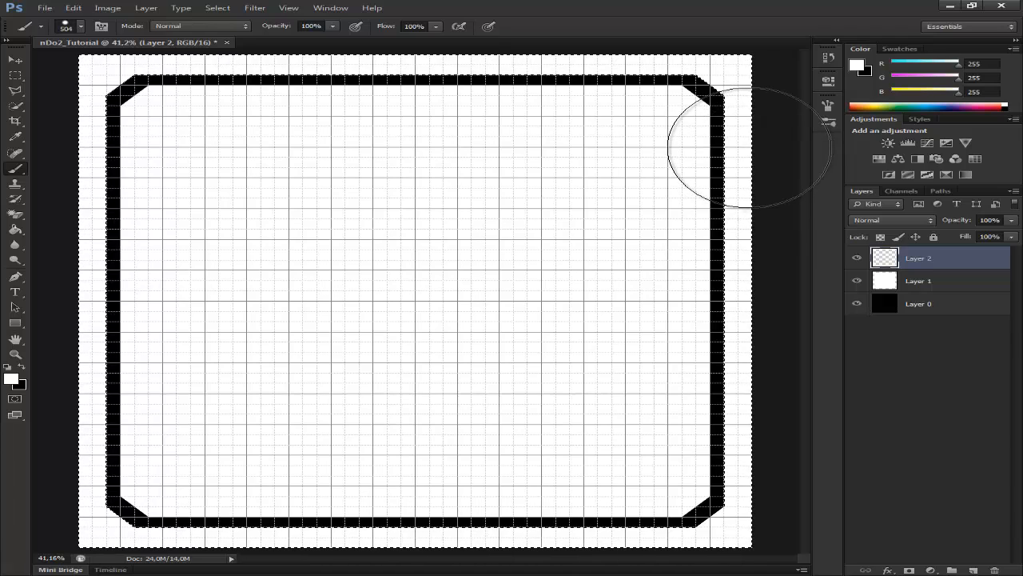
Step: Subtract a centered rectangle eight large grid squares tall from the selection, reaching one small square past the black frame on both sides
key(m)
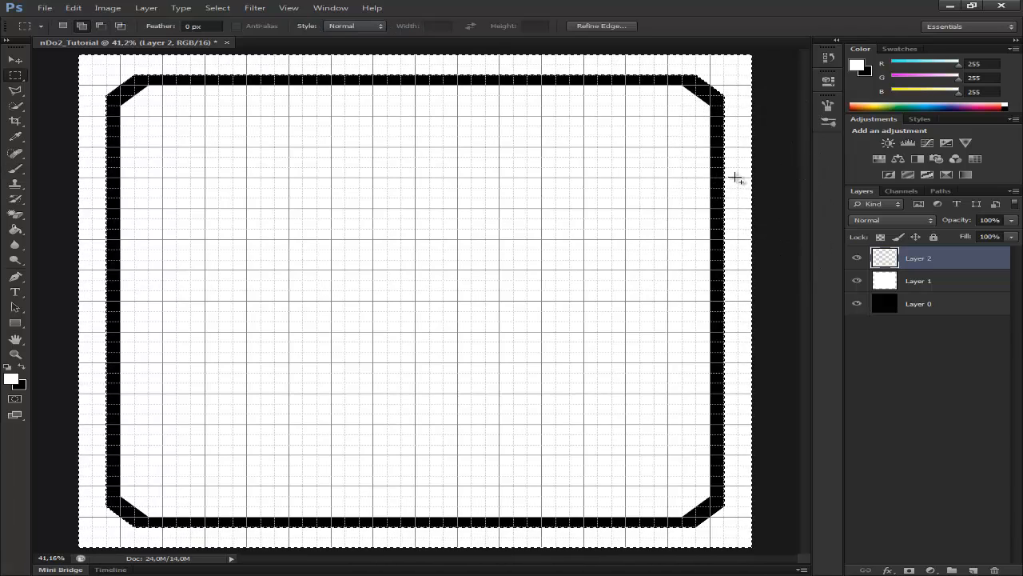
mouse_move(737, 176)
mouse_down()
mouse_move(667, 253)
mouse_move(477, 411)
mouse_move(95, 473)
mouse_move(95, 425)
mouse_up()
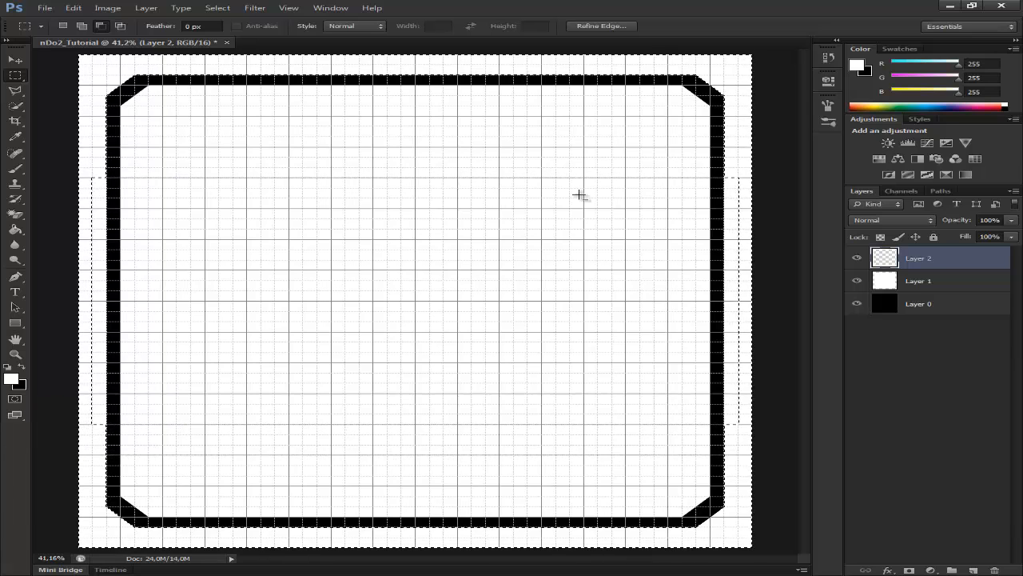
key(w)
click(727, 194)
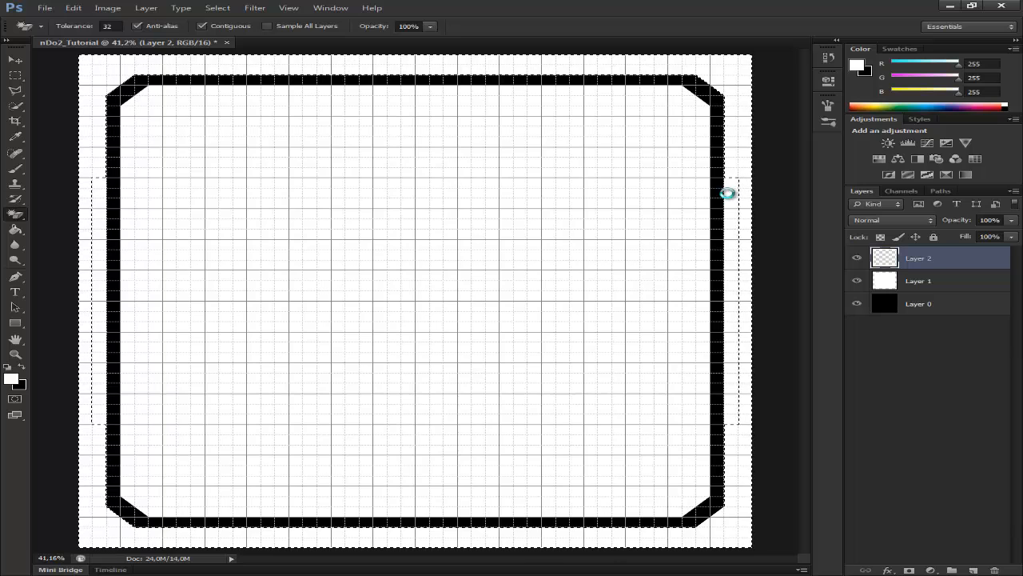
key(ctrl+z)
Step: Erase the white inside the rectangle's left and right strips on Layer 2 with the Eraser tool, forming the side notches
right_click(15, 214)
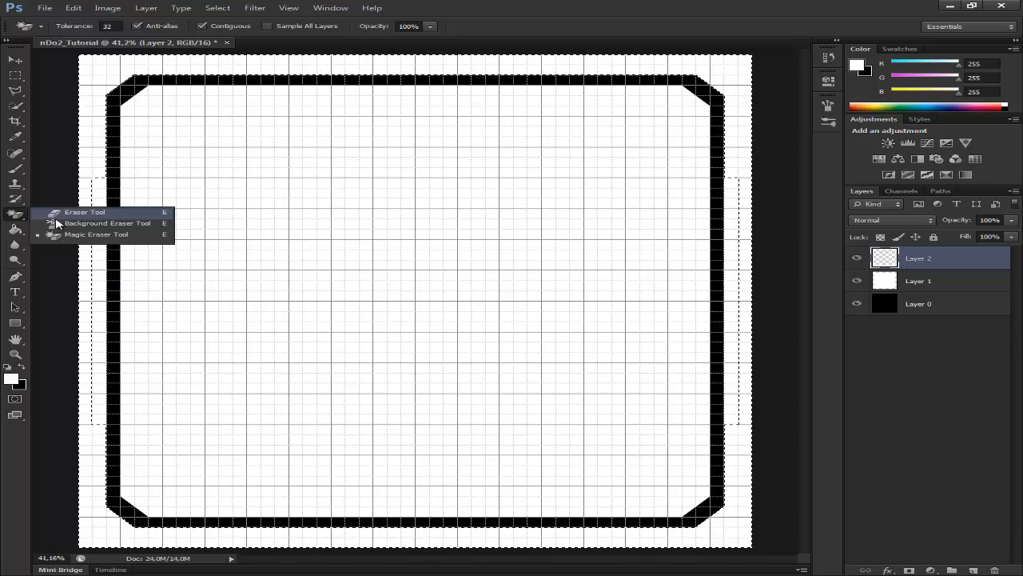
click(80, 213)
drag(128, 212, 115, 424)
mouse_move(680, 400)
mouse_down()
mouse_move(715, 286)
mouse_move(701, 200)
mouse_move(708, 171)
mouse_up()
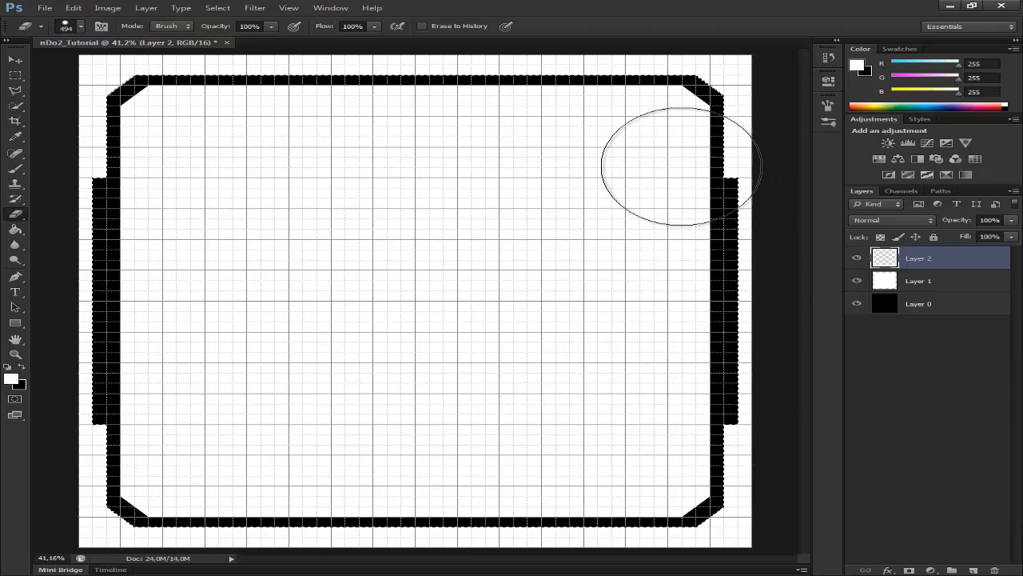
Step: Cut matching notches eight large grid squares wide and one small square deep into the white border at the top and bottom
key(m)
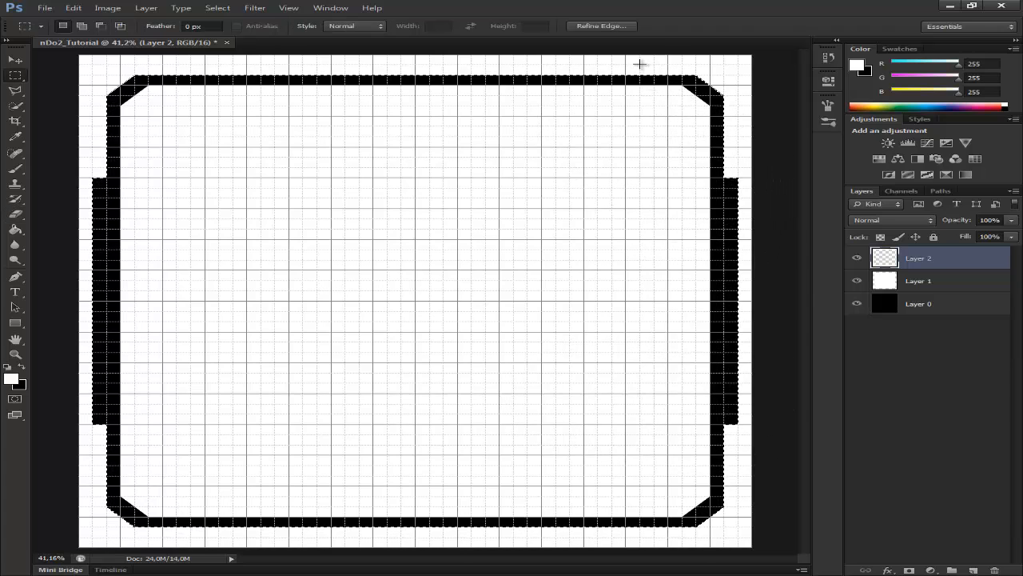
mouse_move(336, 80)
mouse_down()
mouse_move(242, 448)
mouse_move(164, 536)
mouse_move(109, 536)
mouse_move(246, 536)
mouse_move(228, 532)
mouse_up()
key(e)
click(557, 562)
key(l)
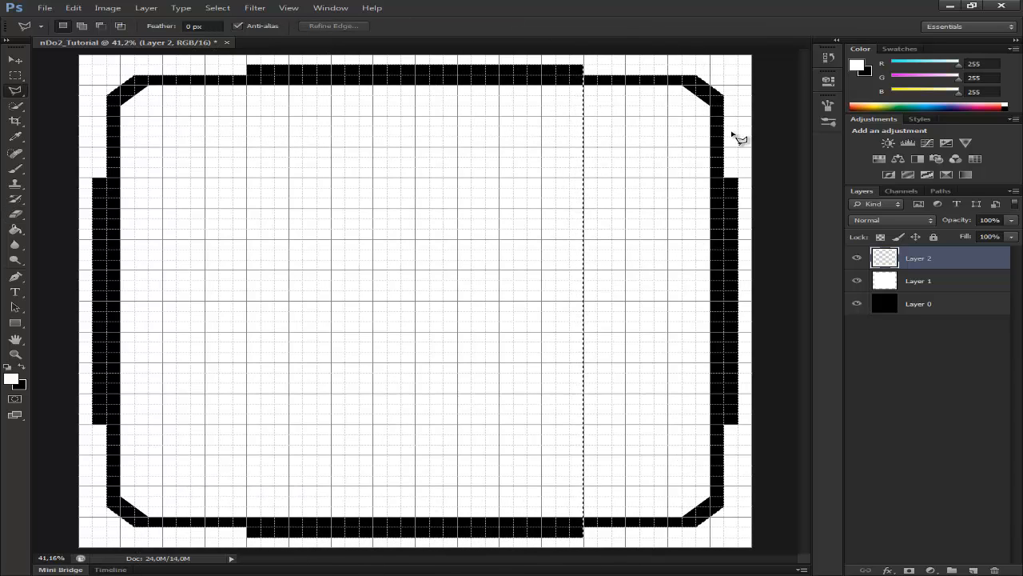
Step: Create a new layer above Layer 2 and draw a small round selection near the panel's upper-right corner with the Elliptical Marquee
click(916, 284)
key(b)
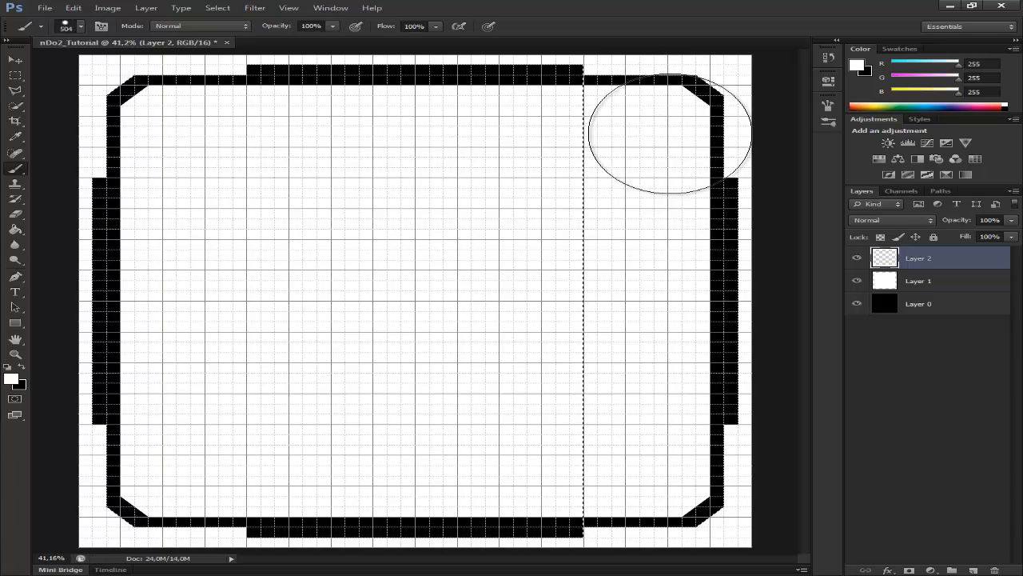
click(973, 570)
click(15, 76)
click(54, 83)
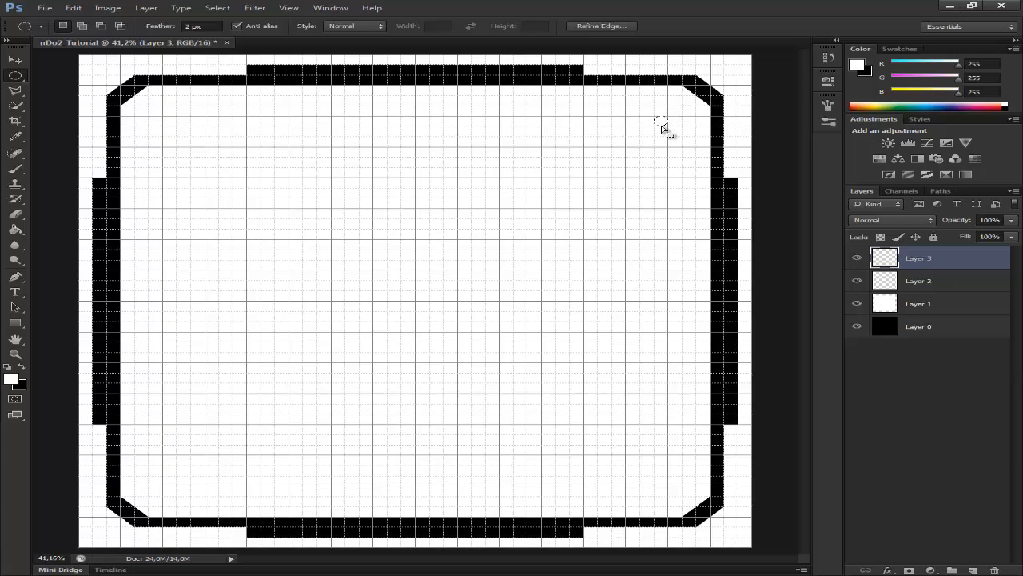
Step: Choose the black swatch and fill the small round selection on Layer 3 with the Brush tool
key(b)
click(899, 49)
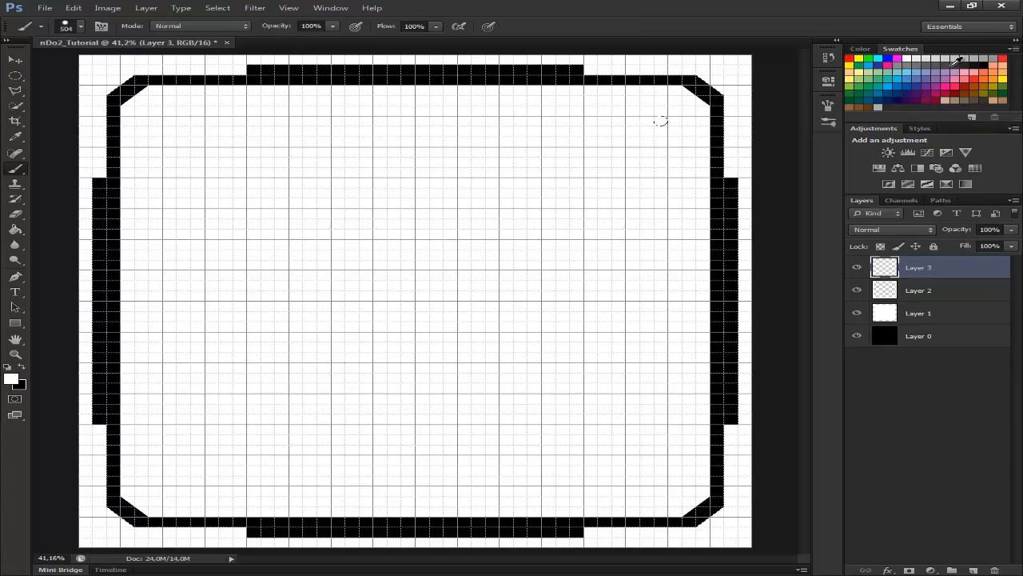
click(987, 67)
click(660, 119)
Step: Move the black dot into its corner and duplicate it into the panel's other three corners on Layer 3
key(v)
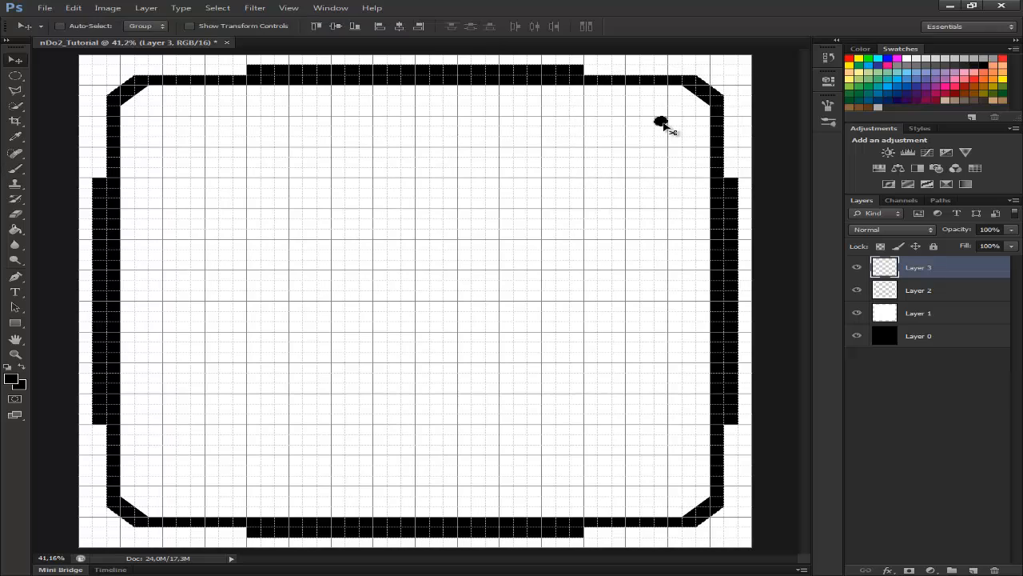
mouse_move(662, 120)
mouse_down()
mouse_move(677, 101)
mouse_move(691, 102)
mouse_move(680, 114)
mouse_move(160, 115)
mouse_move(193, 467)
mouse_move(183, 495)
mouse_move(467, 500)
mouse_up()
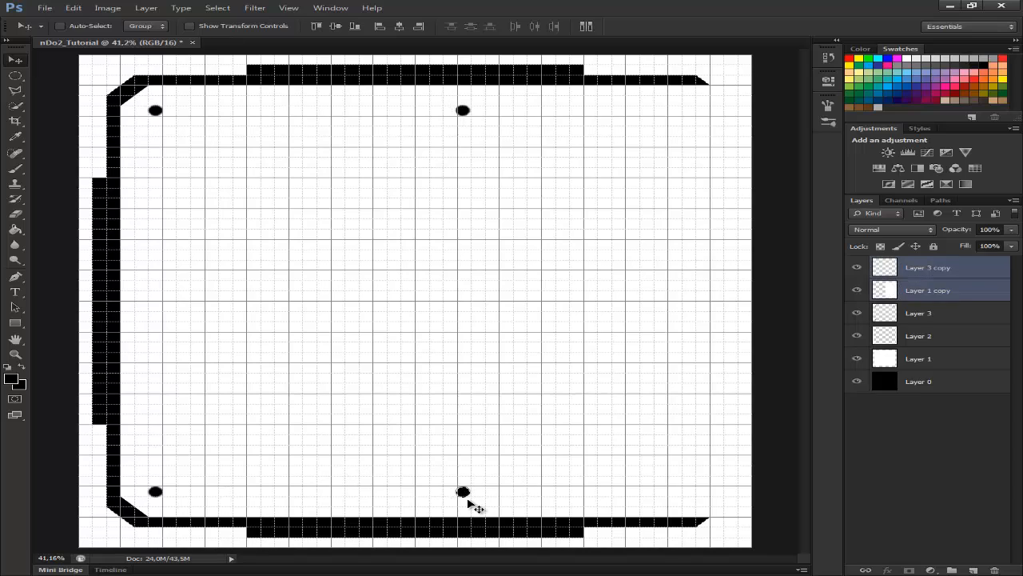
key(ctrl+z)
ctrl+click(942, 314)
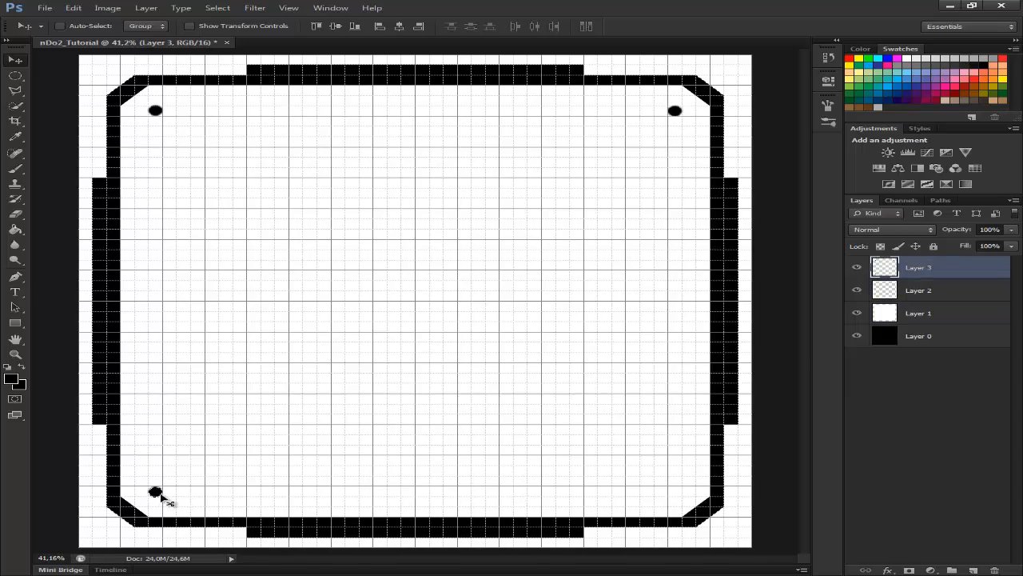
drag(162, 498, 681, 494)
key(l)
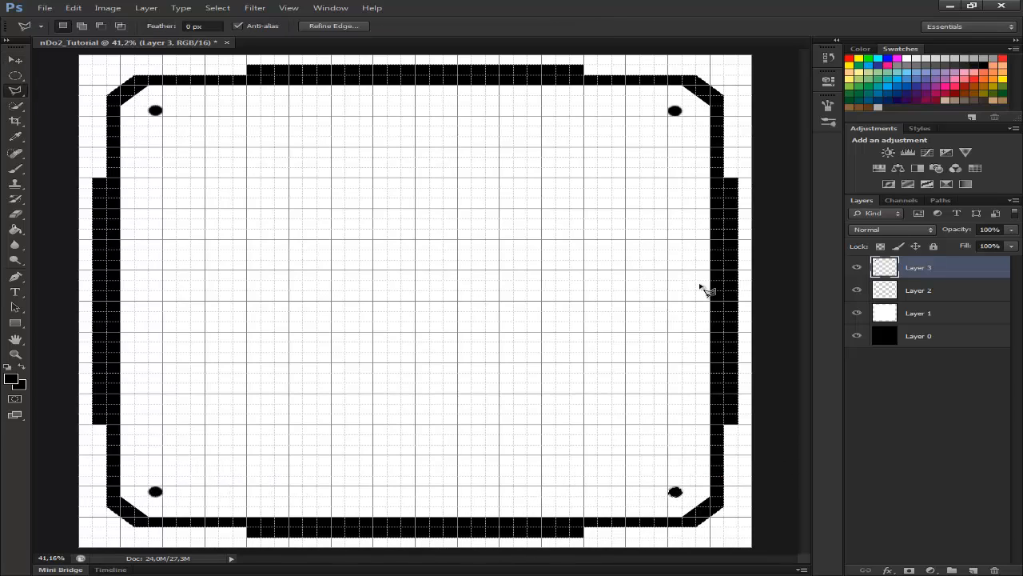
Step: On Layer 2, lasso the top notch with both ends slanted outward by one small grid square
click(903, 361)
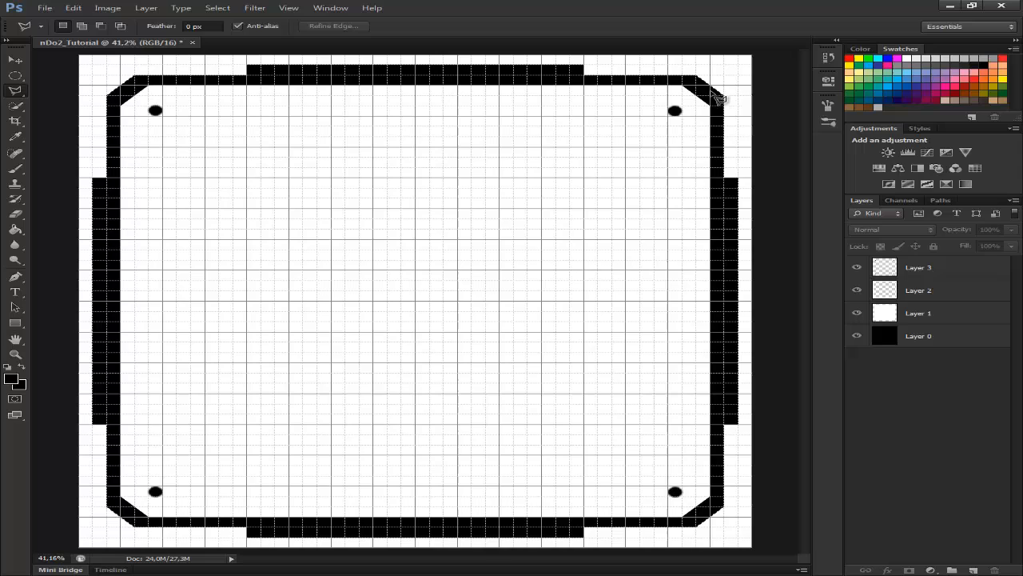
click(906, 289)
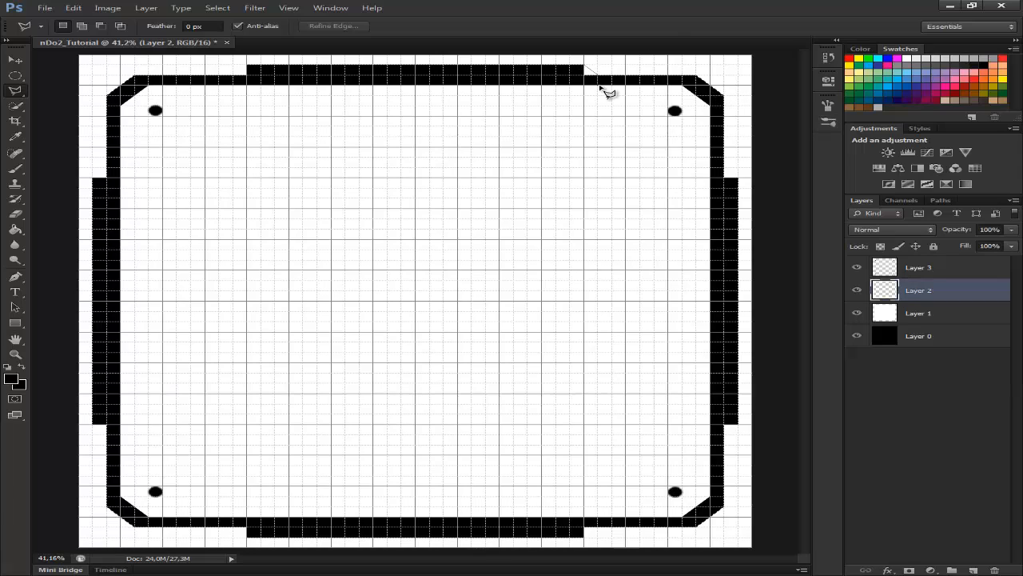
click(233, 76)
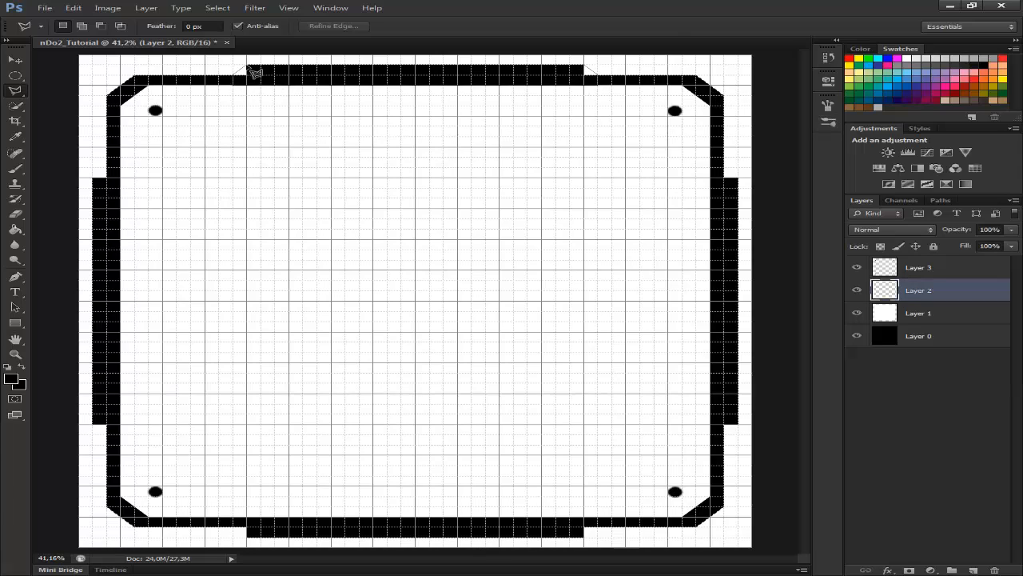
click(247, 65)
click(583, 65)
Step: Add the right notch to the selection, slanting its upper end outward by one small grid square
click(710, 167)
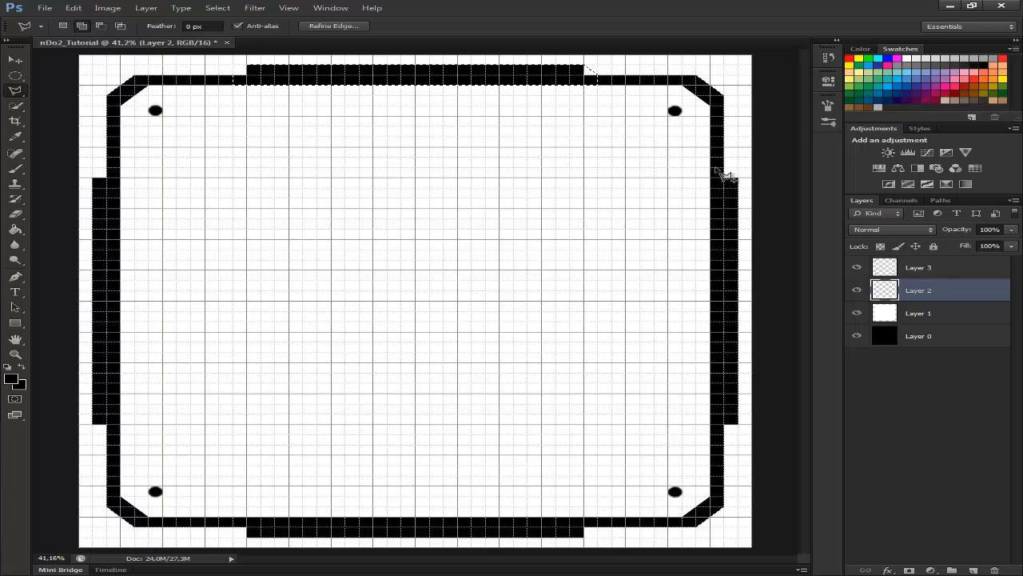
click(723, 167)
click(738, 178)
click(739, 426)
click(724, 427)
click(711, 416)
click(714, 170)
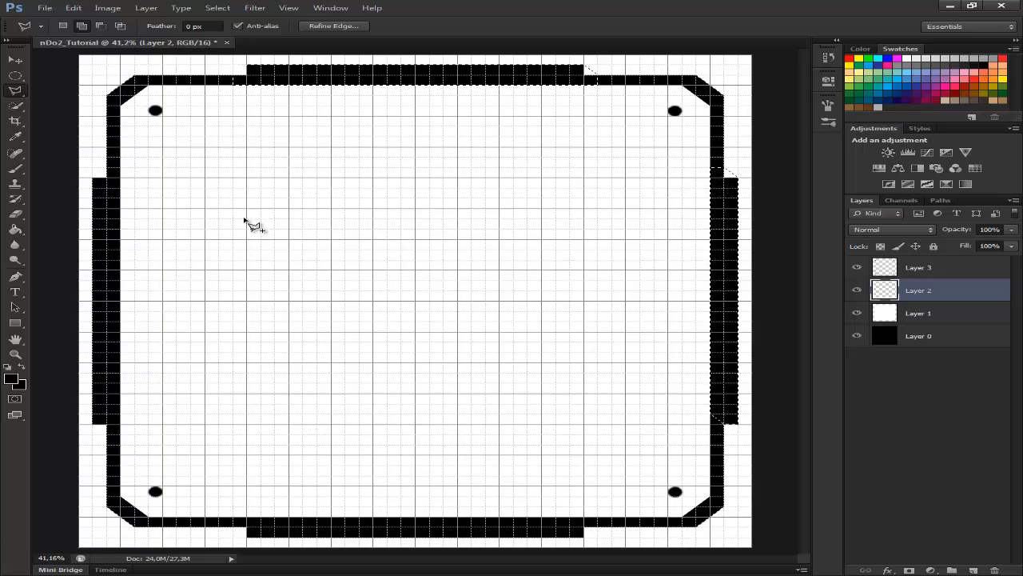
Step: Add the left notch to the selection with both ends slanted outward by one small grid square
click(120, 167)
click(106, 167)
click(92, 177)
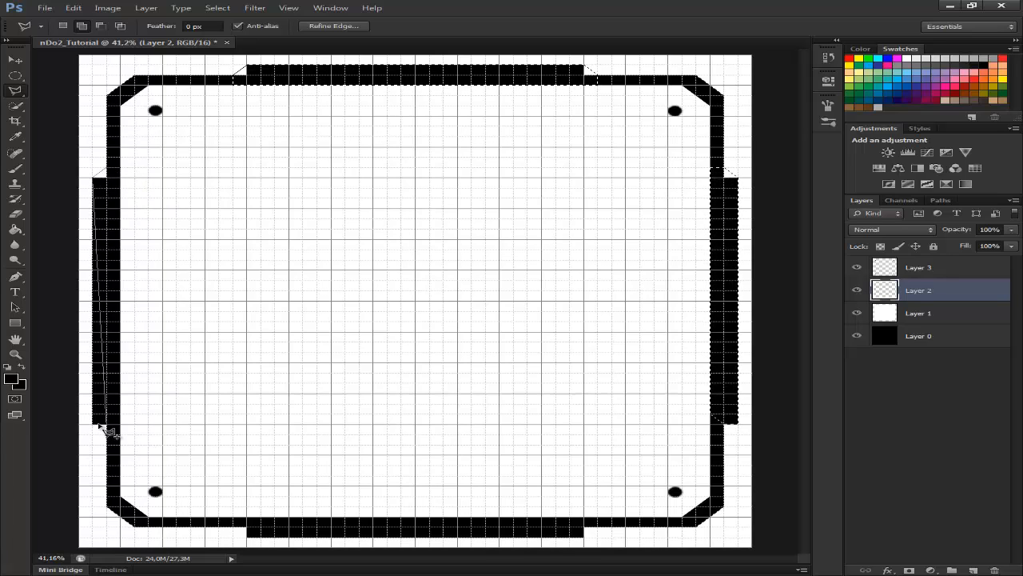
click(92, 423)
click(106, 434)
click(119, 434)
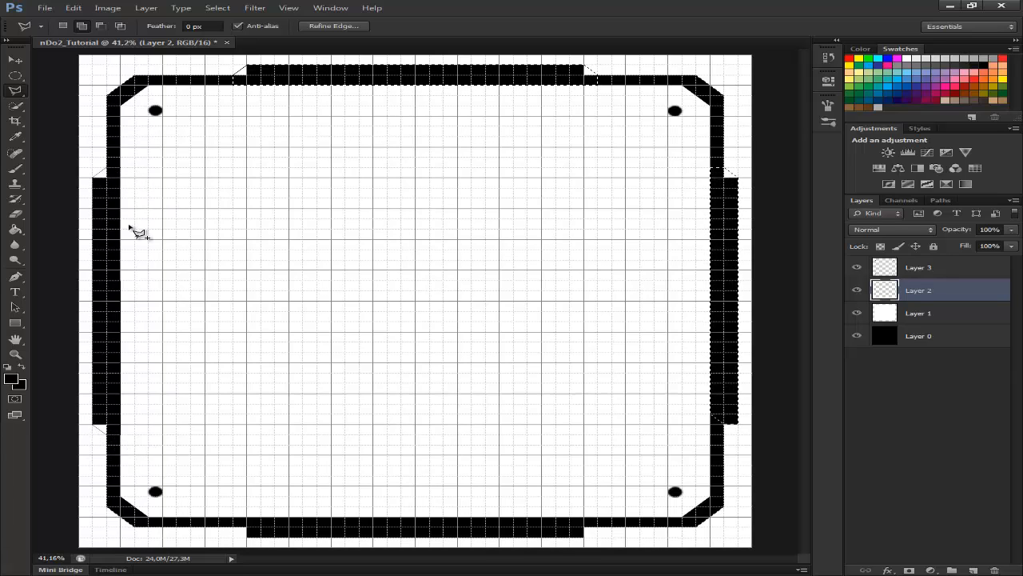
click(122, 168)
Step: Add the bottom notch to the selection with both ends slanted outward by one small grid square
click(233, 527)
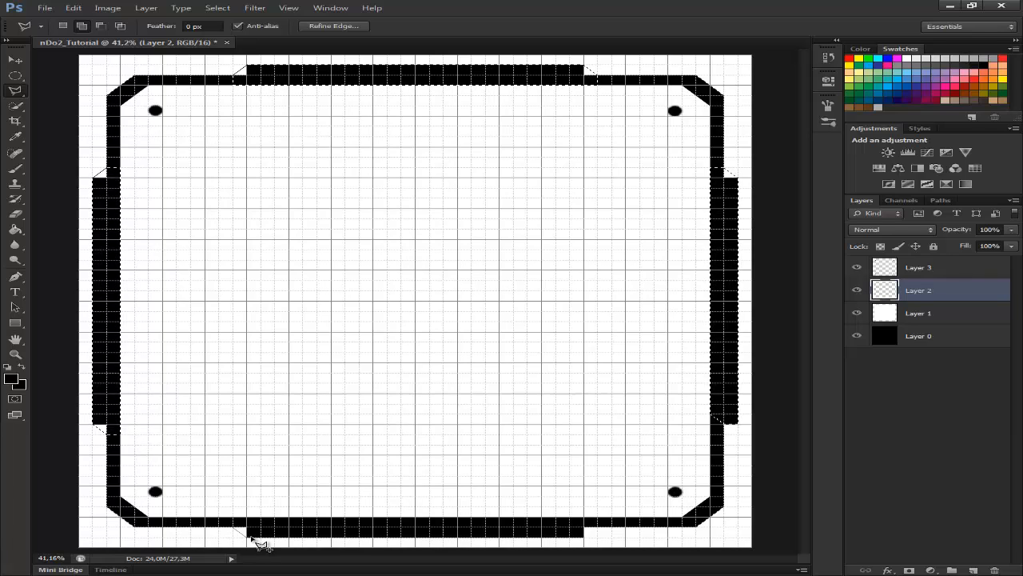
click(247, 536)
click(584, 536)
click(598, 526)
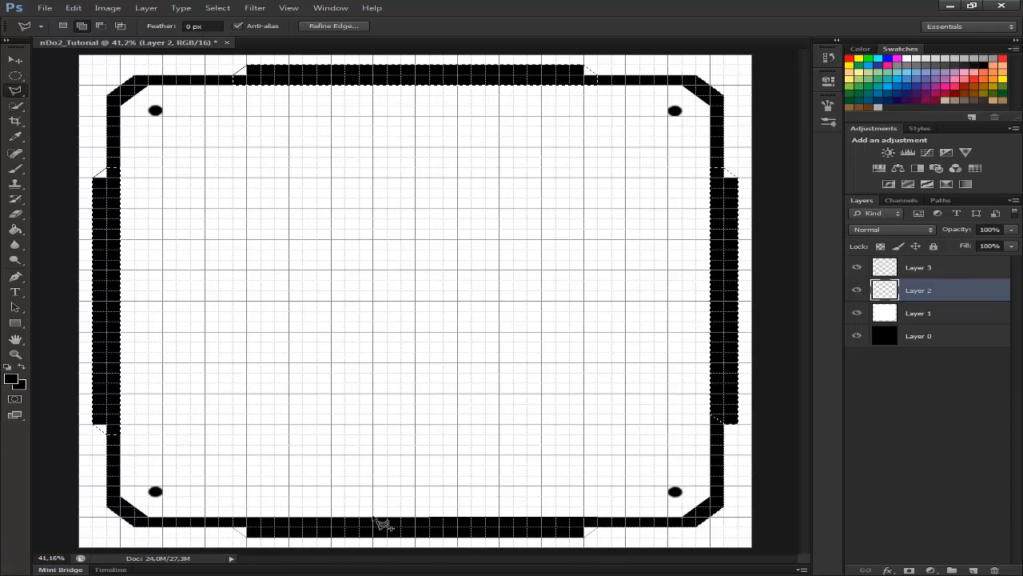
click(238, 527)
Step: Erase the white inside the selected notch outlines on Layer 2 to bevel their ends, and clear the selection
key(e)
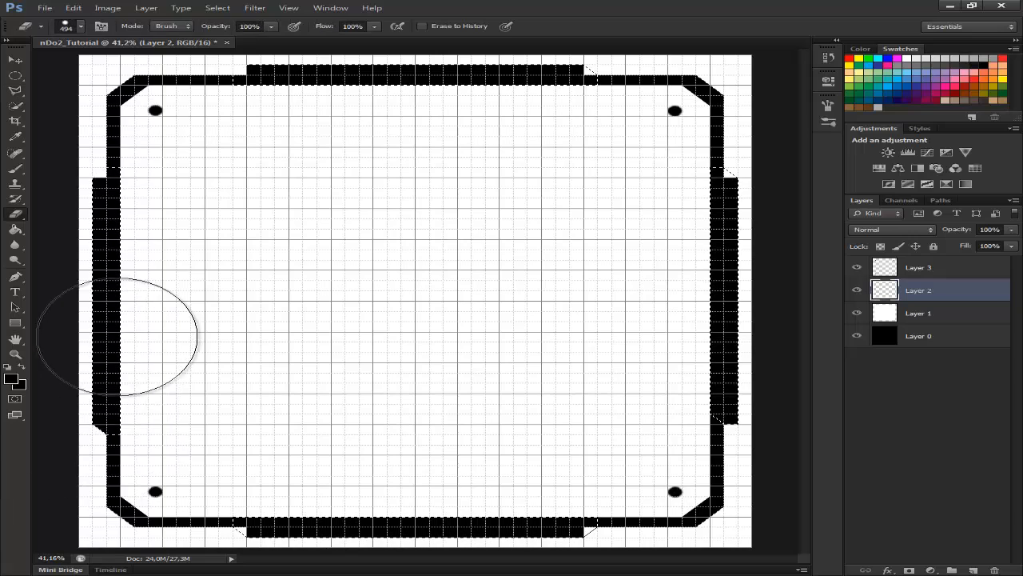
mouse_move(665, 101)
mouse_down()
mouse_move(720, 307)
mouse_move(654, 491)
mouse_move(538, 516)
mouse_move(205, 506)
mouse_up()
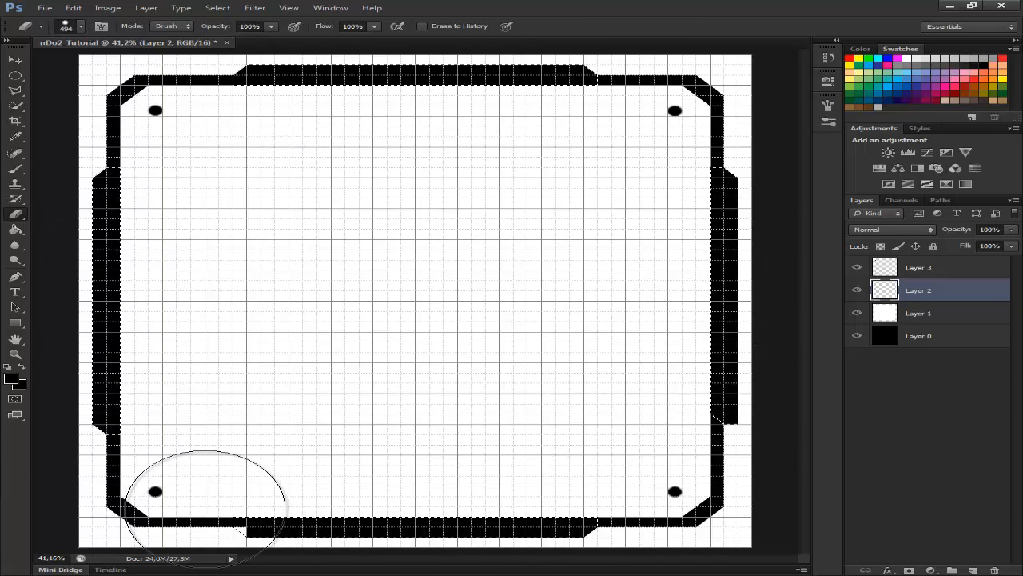
key(l)
key(ctrl+d)
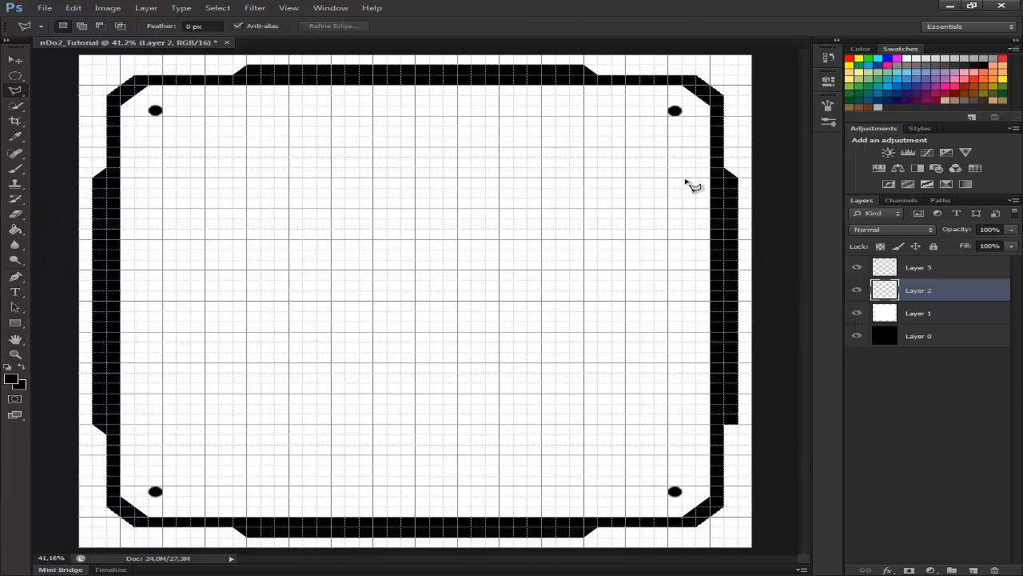
Step: Bevel the right notch's remaining square lower end to match the others, and hide the grid
click(739, 425)
click(707, 437)
click(737, 419)
ctrl+click(952, 298)
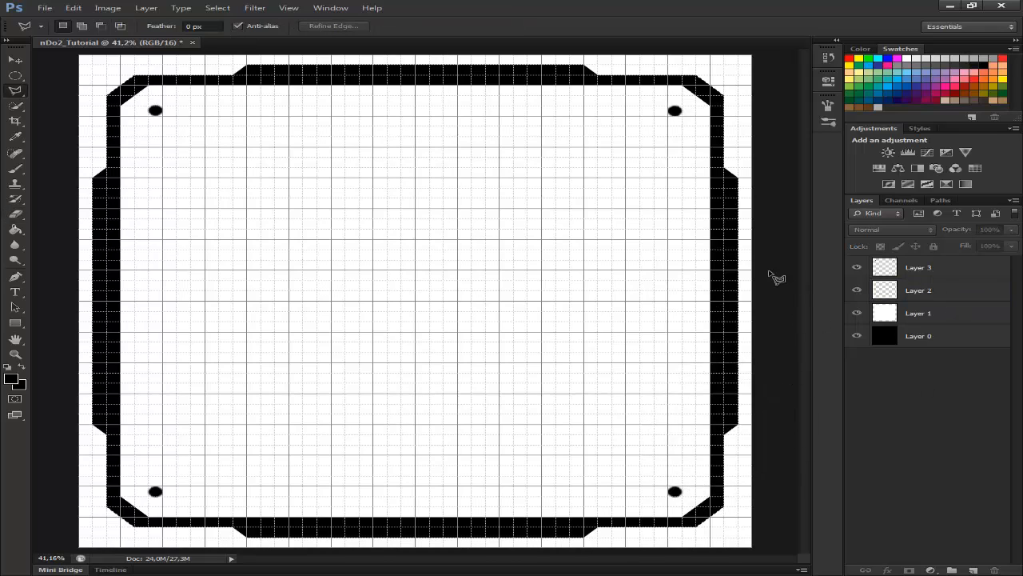
key(ctrl+apostrophe)
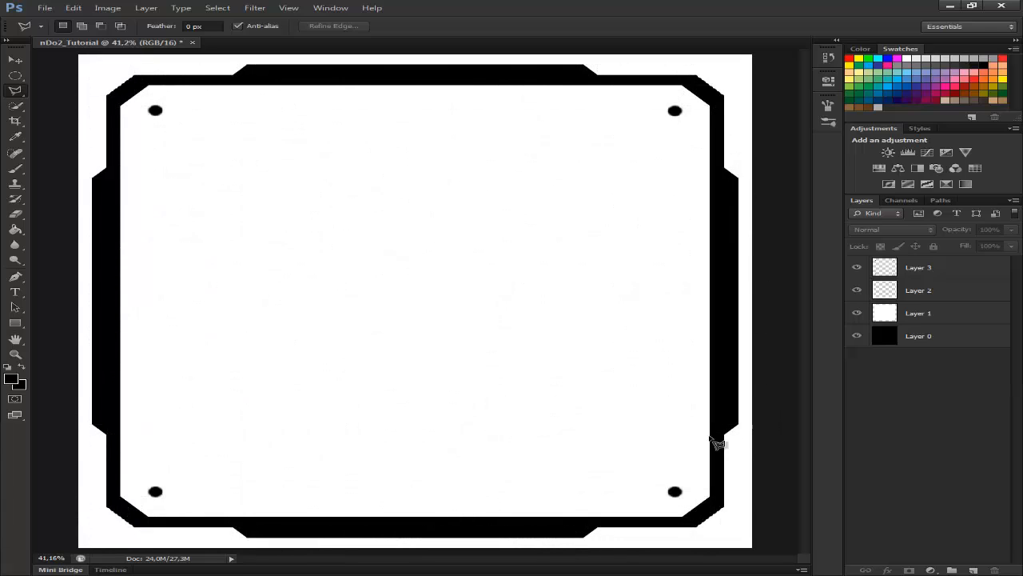
Step: Switch to nDo2, move its window clear of the center, and target Layer 1 for conversion
click(257, 574)
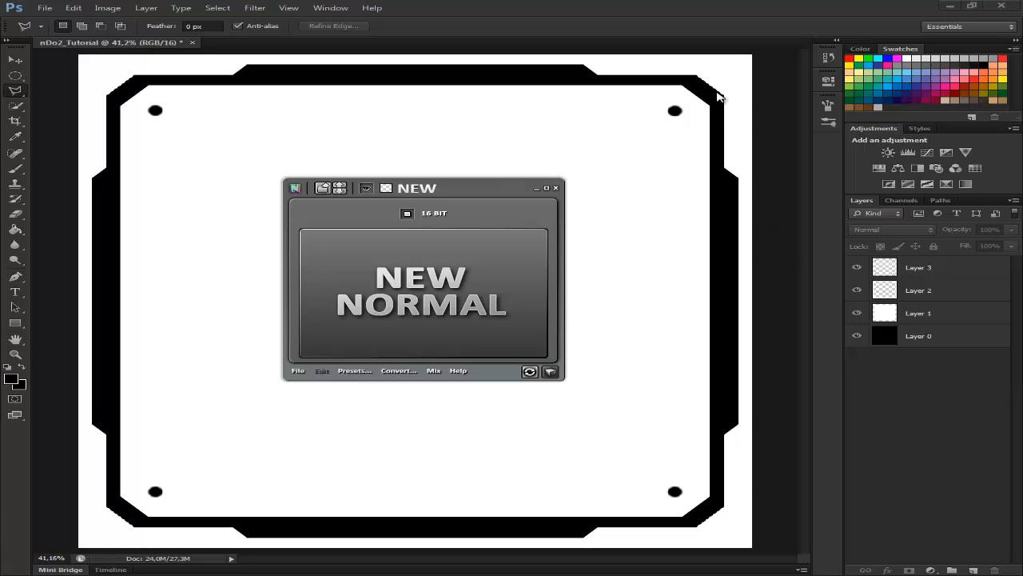
click(911, 272)
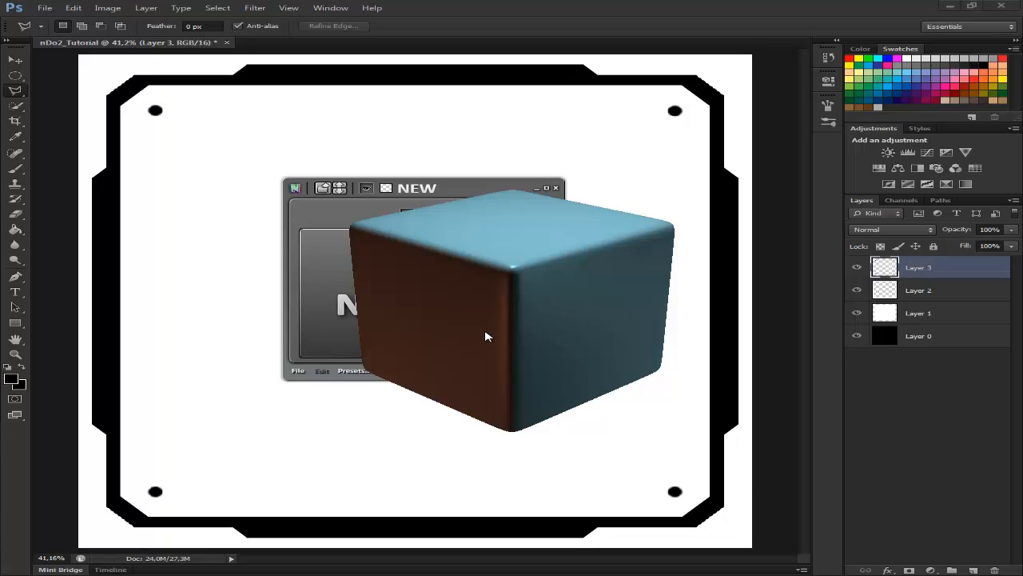
drag(470, 335, 434, 316)
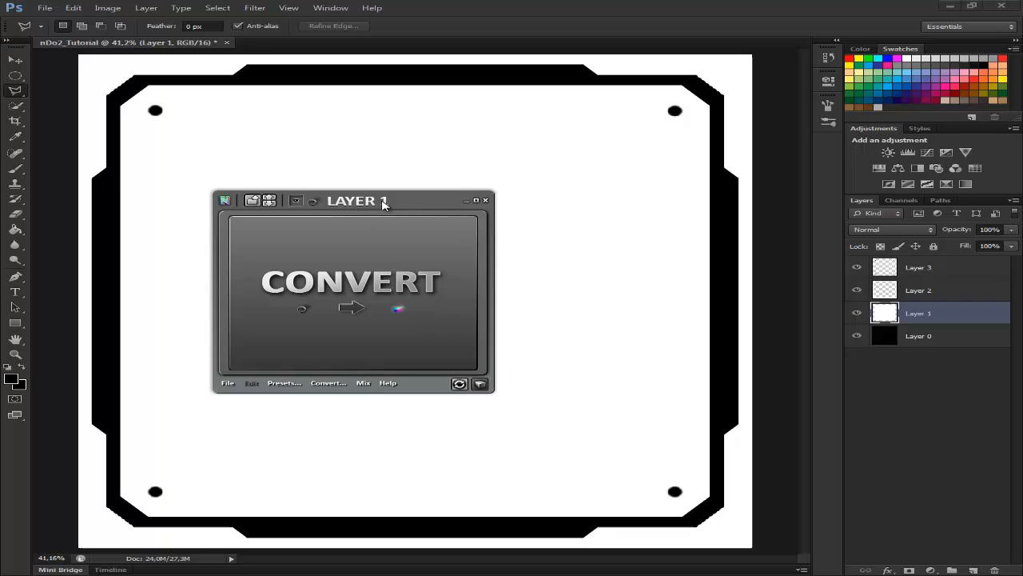
Step: Convert Layer 1 to a normal map with size 16 and anti-alias 1, keeping the NORMAL group above the other layers
drag(385, 201, 519, 185)
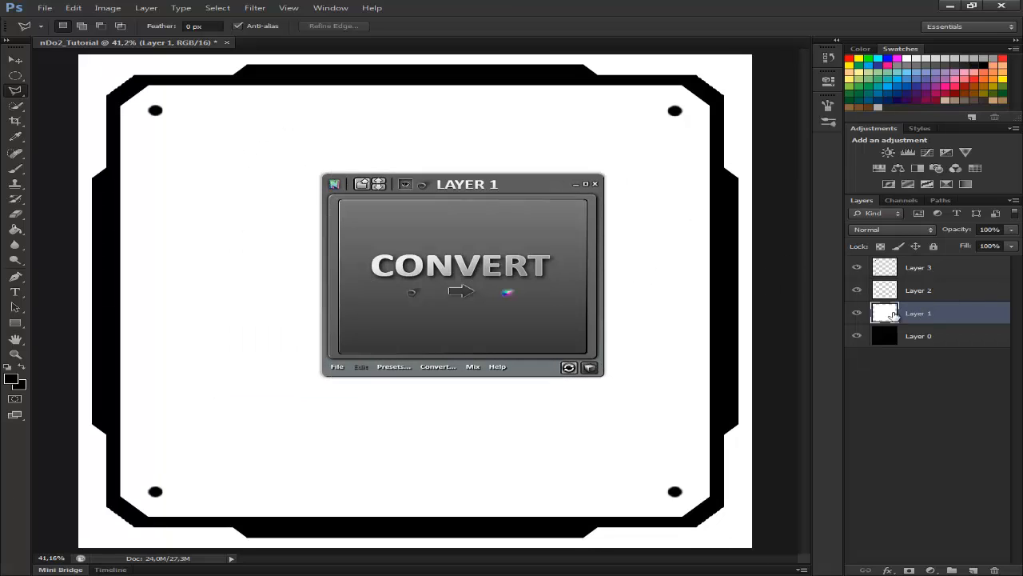
click(478, 286)
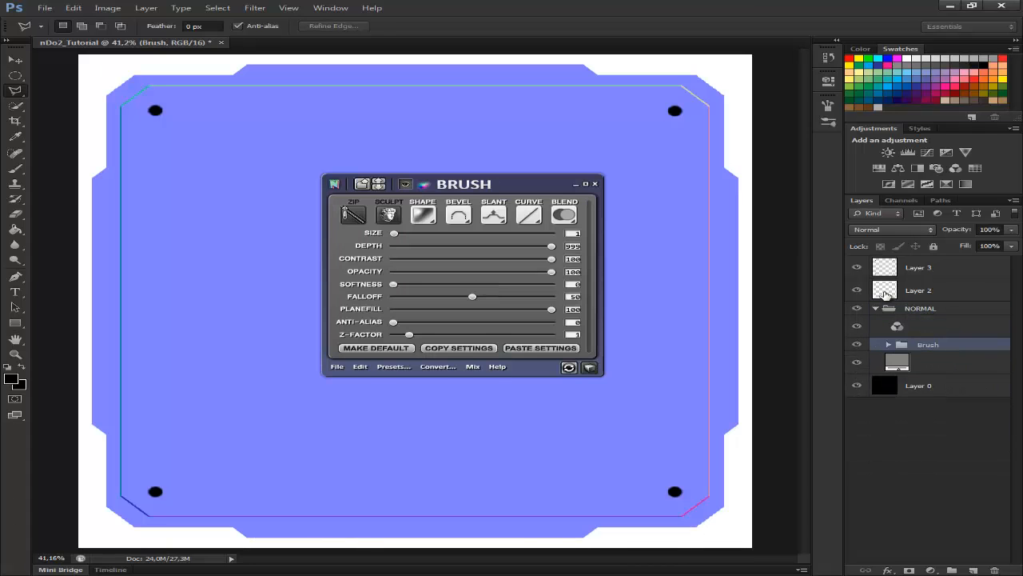
drag(945, 316, 919, 262)
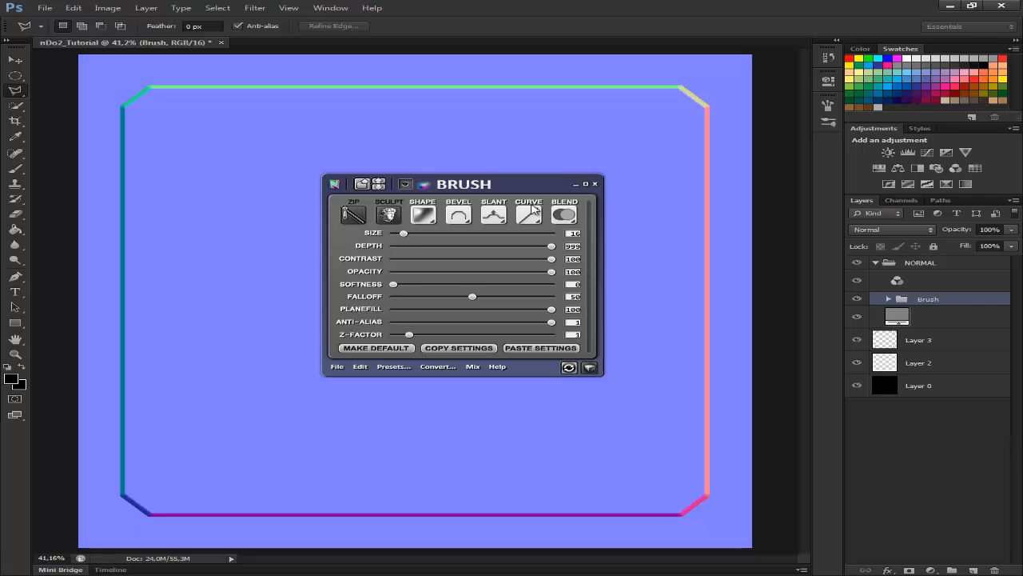
Step: Try the Valley - Low and Notched Slope curves on the inner frame's bevel
click(532, 209)
scroll(582, 283, down, 3)
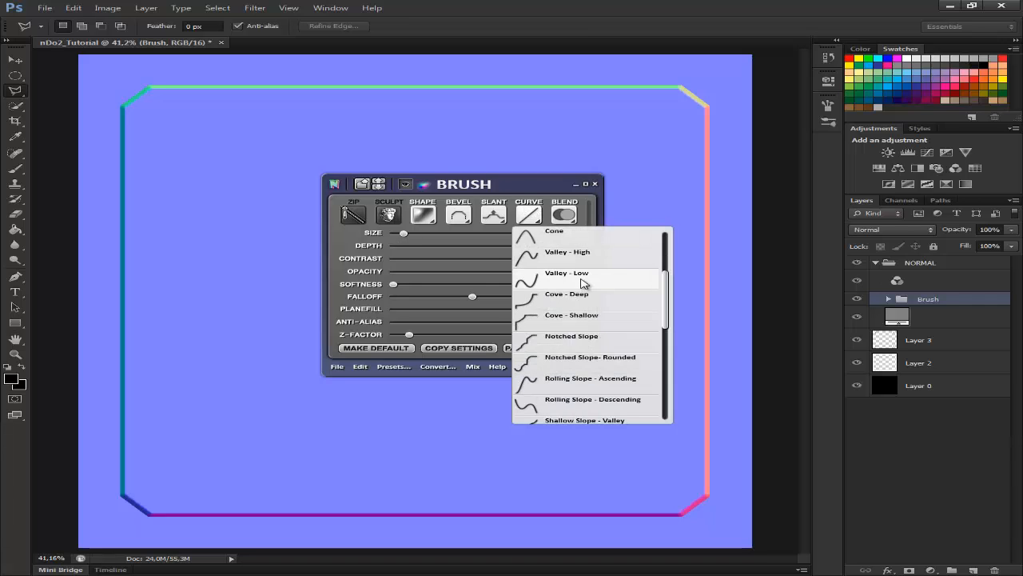
click(582, 283)
click(534, 214)
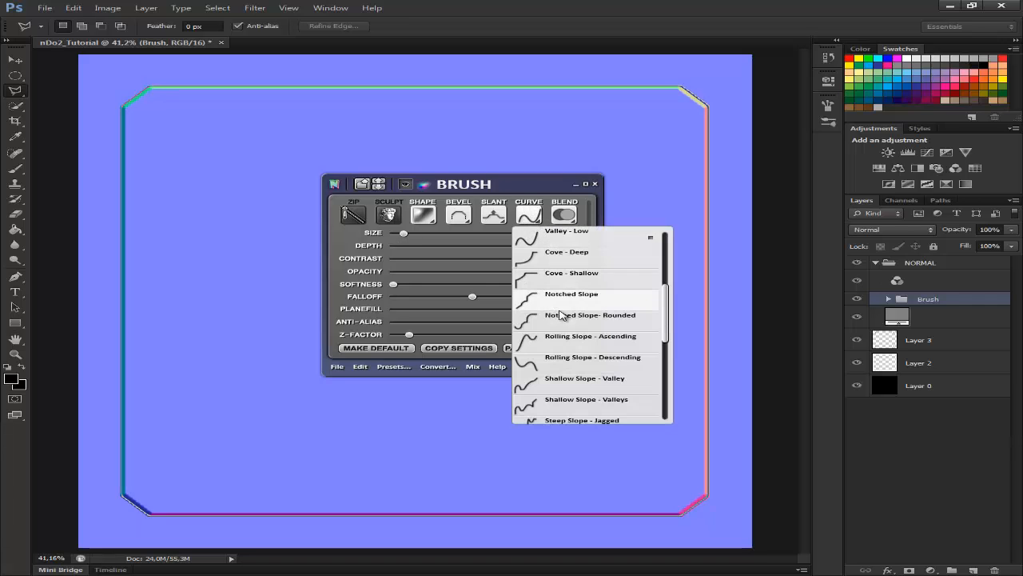
click(561, 309)
click(528, 213)
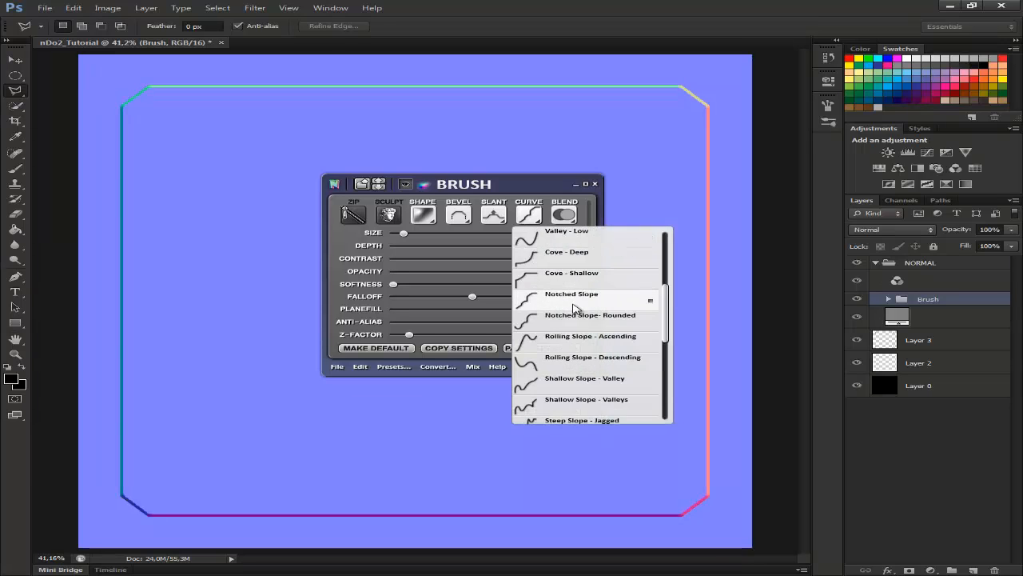
click(573, 308)
Step: Set the inner frame's bevel curve to Valley - High and its softness to 4
click(528, 213)
scroll(599, 344, up, 2)
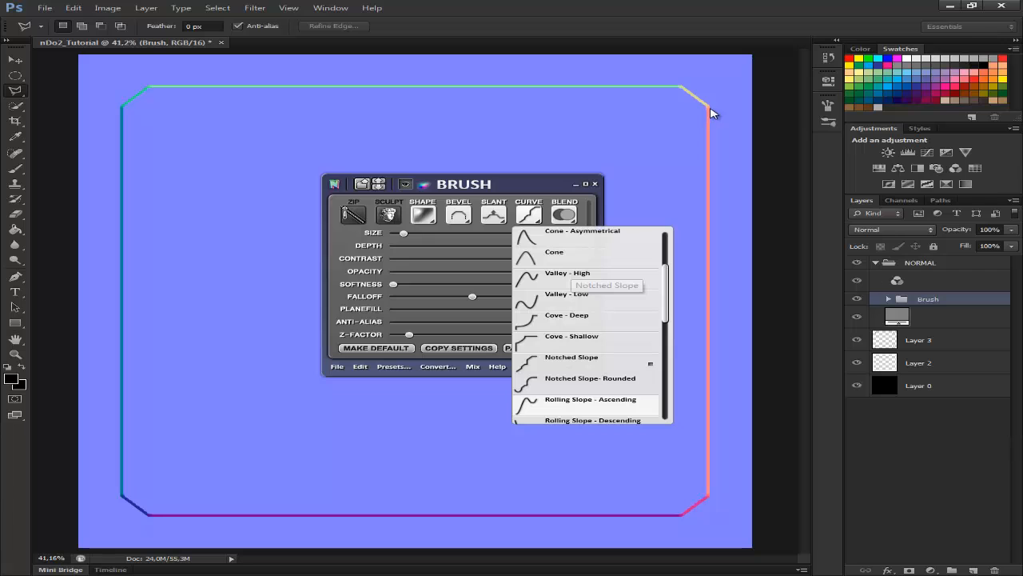
click(652, 273)
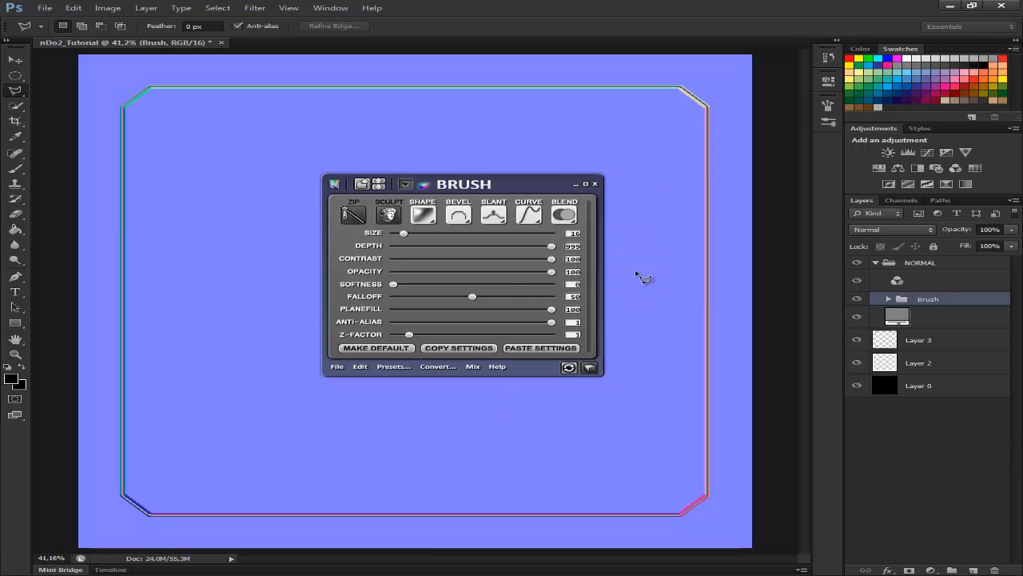
drag(511, 184, 536, 191)
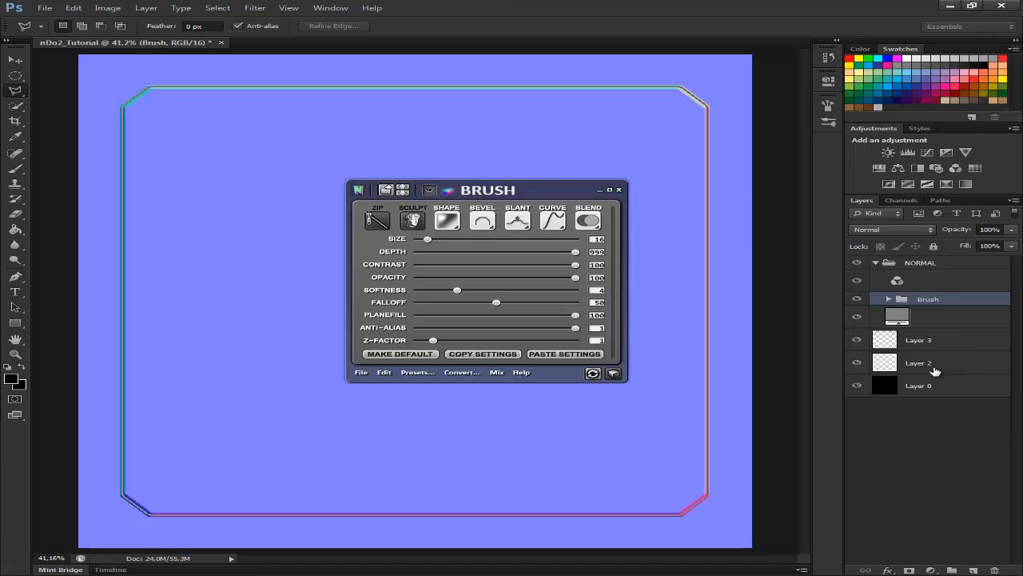
Step: Move Layer 2 into the NORMAL group above the Brush group and convert it as a photograph
mouse_move(935, 371)
mouse_down()
mouse_move(947, 310)
mouse_move(950, 320)
mouse_up()
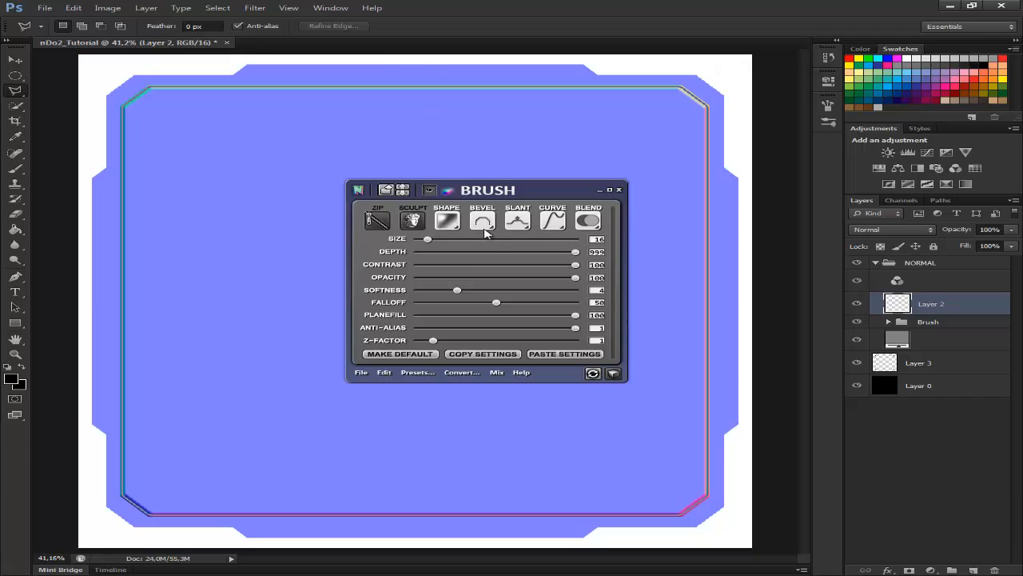
click(462, 329)
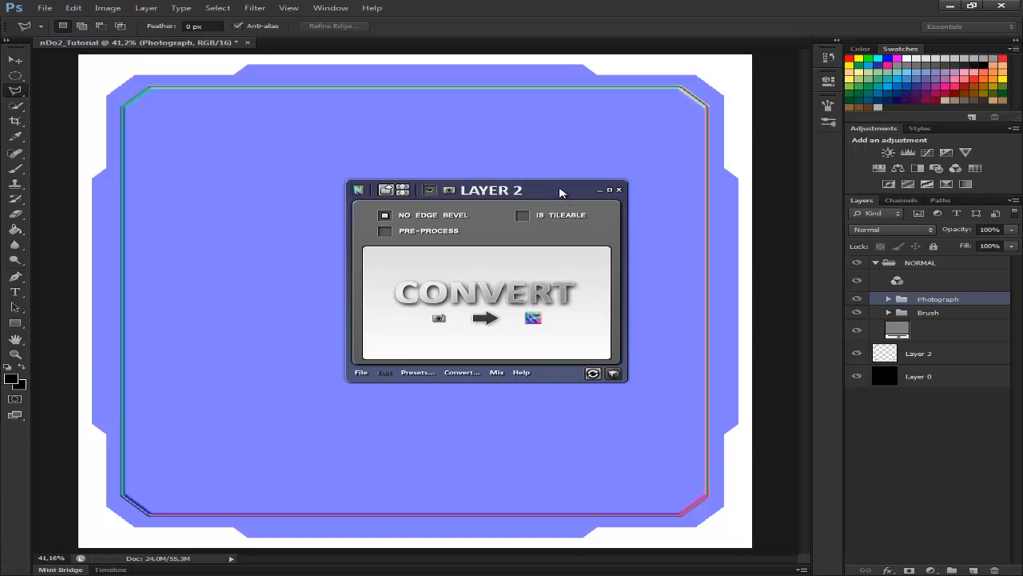
drag(558, 190, 518, 202)
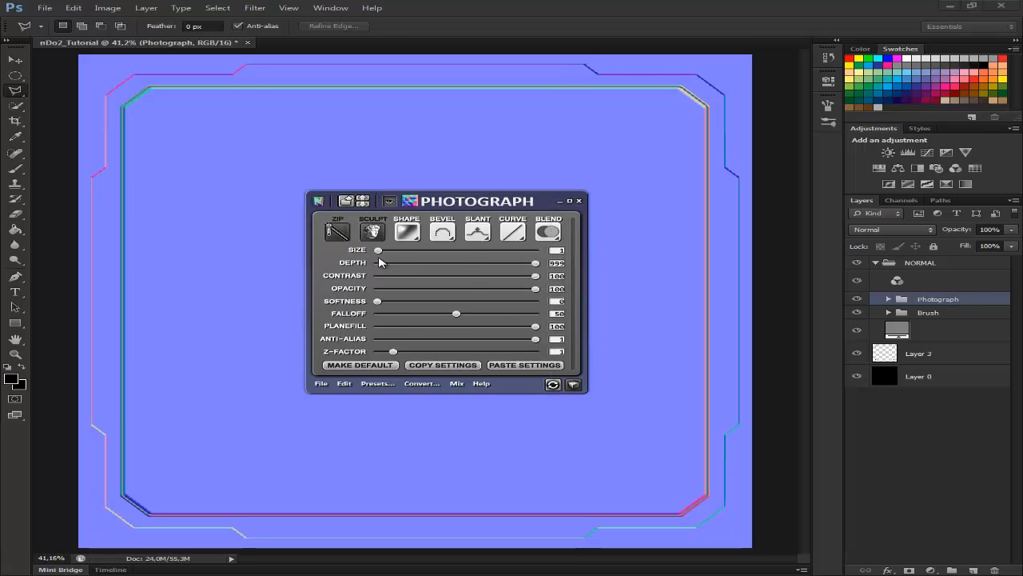
Step: Set the outer frame's Photograph bevel size to 14 and its blend mode to Overlay
drag(378, 250, 385, 250)
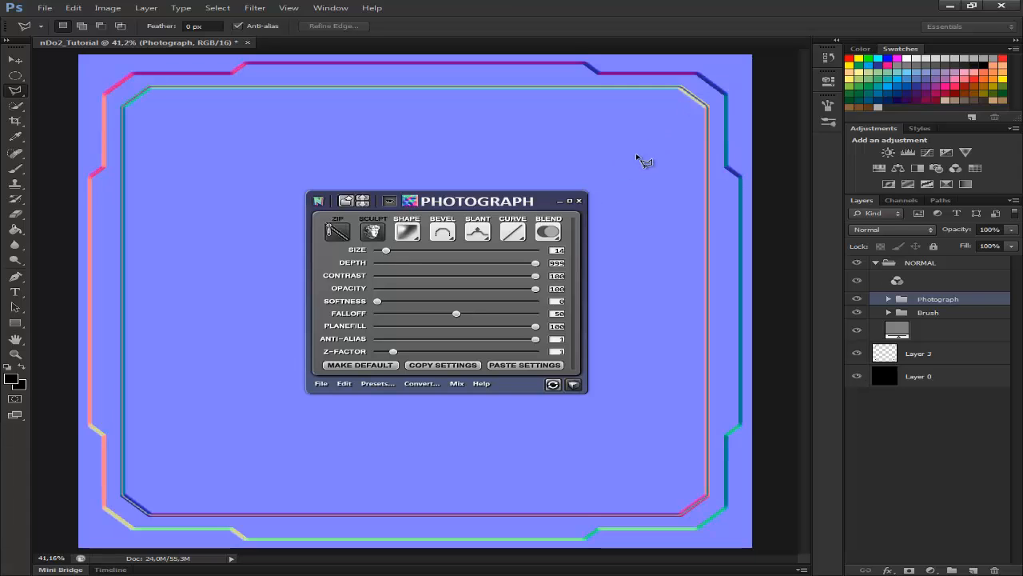
click(548, 232)
click(592, 271)
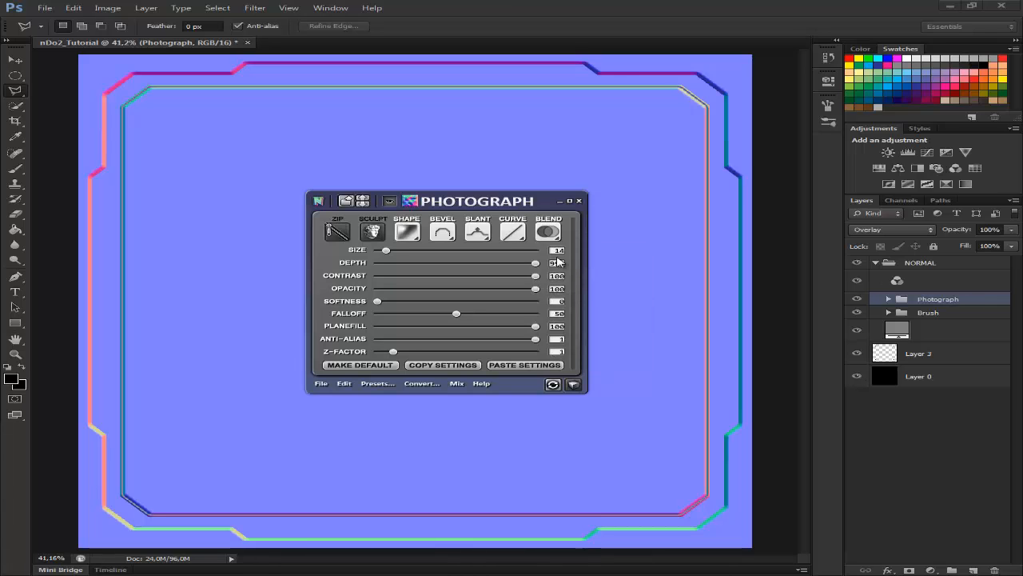
Step: Try the Ring and Terraced curves on the outer frame's bevel, testing the Down slant and restoring the original one
click(512, 232)
scroll(560, 336, down, 3)
click(551, 356)
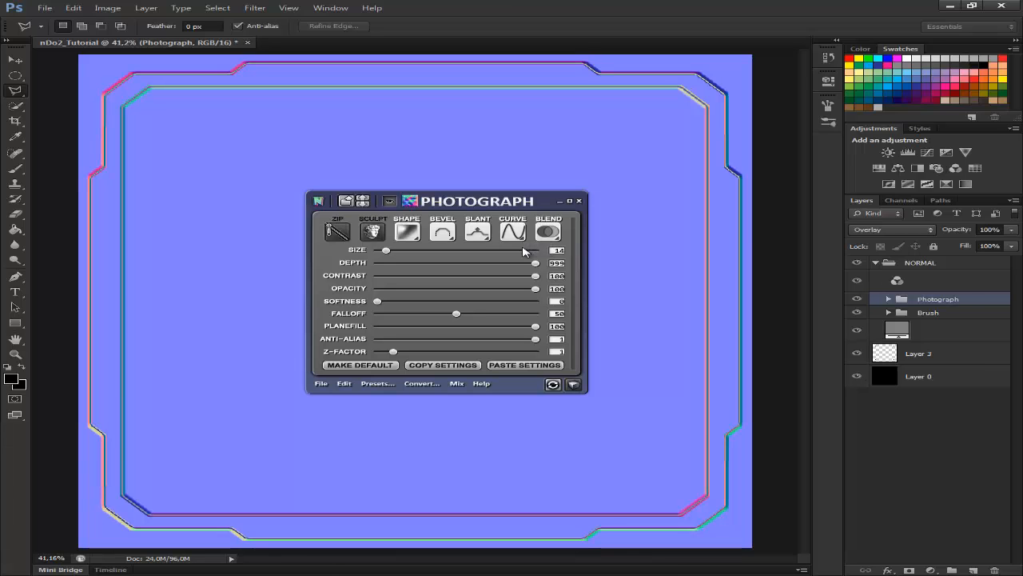
click(478, 231)
click(504, 269)
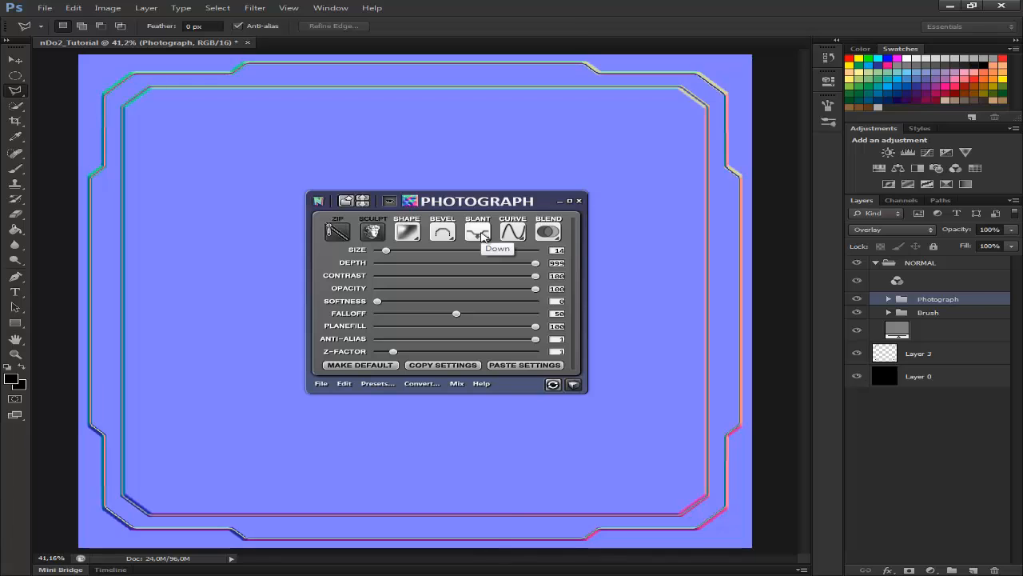
click(480, 234)
click(499, 249)
click(513, 232)
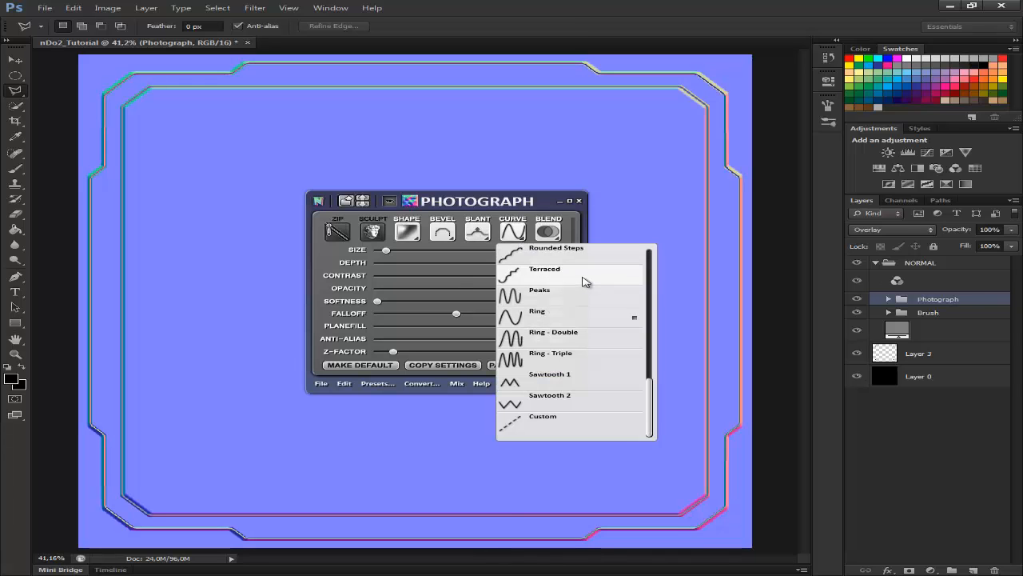
click(543, 273)
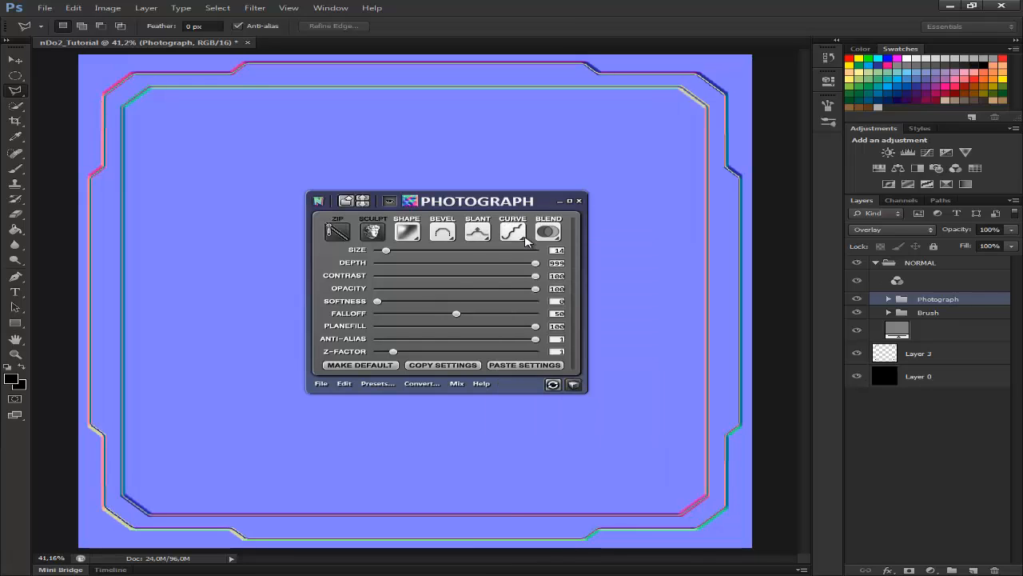
Step: Set the outer frame's bevel curve to Half Round and its softness to 5
click(513, 232)
scroll(572, 320, up, 5)
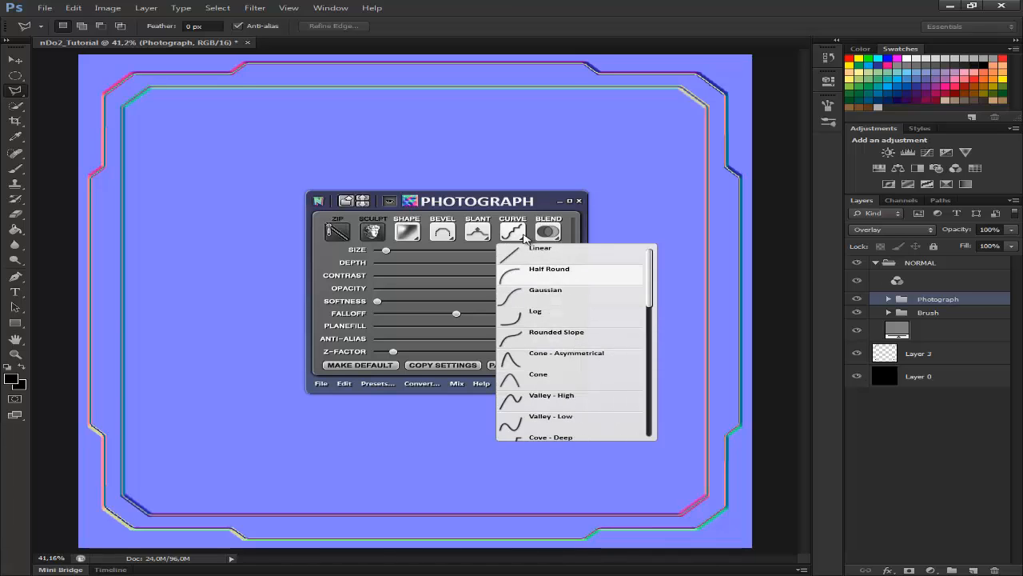
click(548, 269)
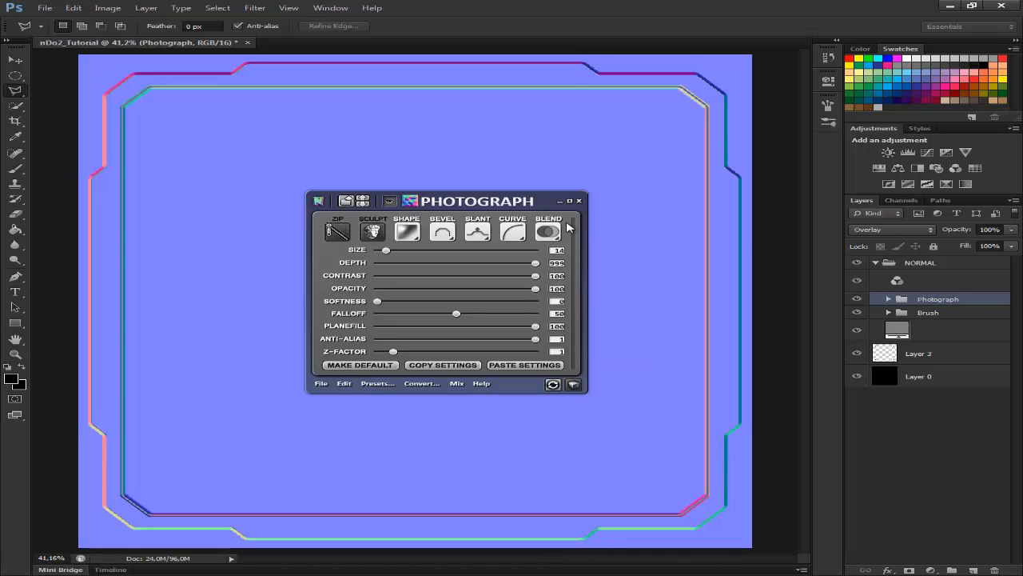
drag(541, 201, 519, 219)
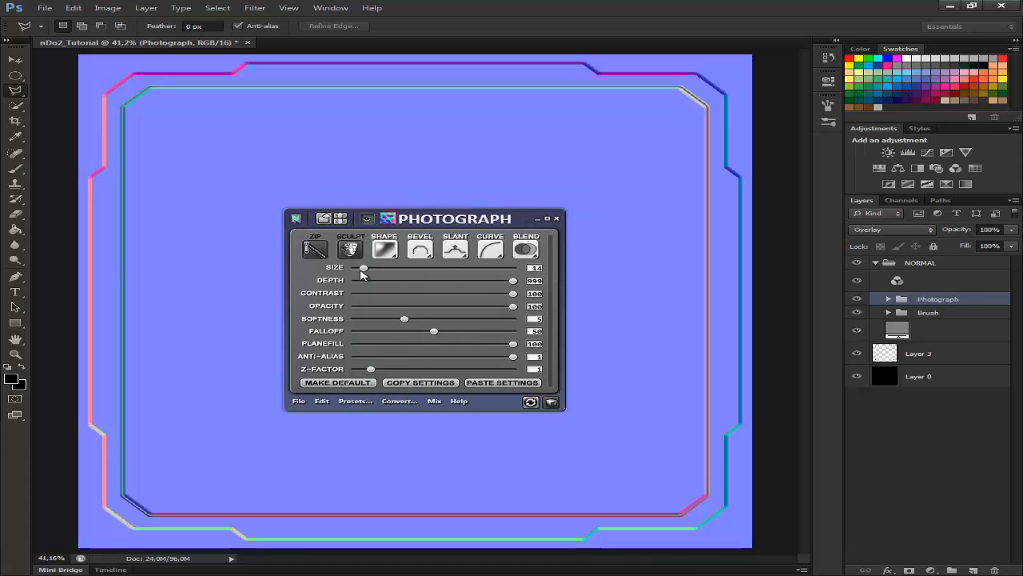
Step: Move Layer 3 into the NORMAL group above Photograph and give it a white Color Overlay at 100% opacity
drag(921, 356, 920, 292)
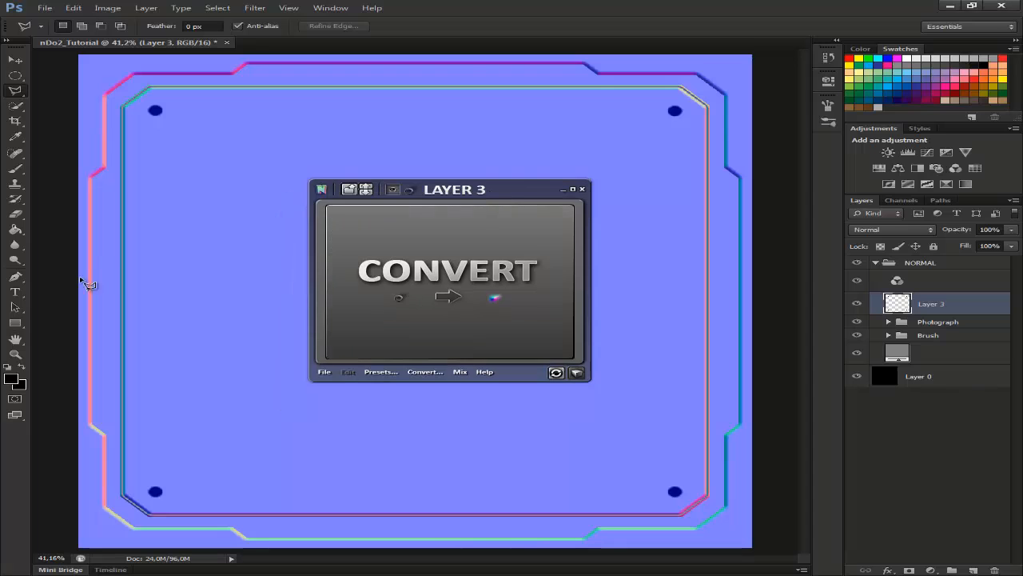
right_click(905, 304)
click(899, 21)
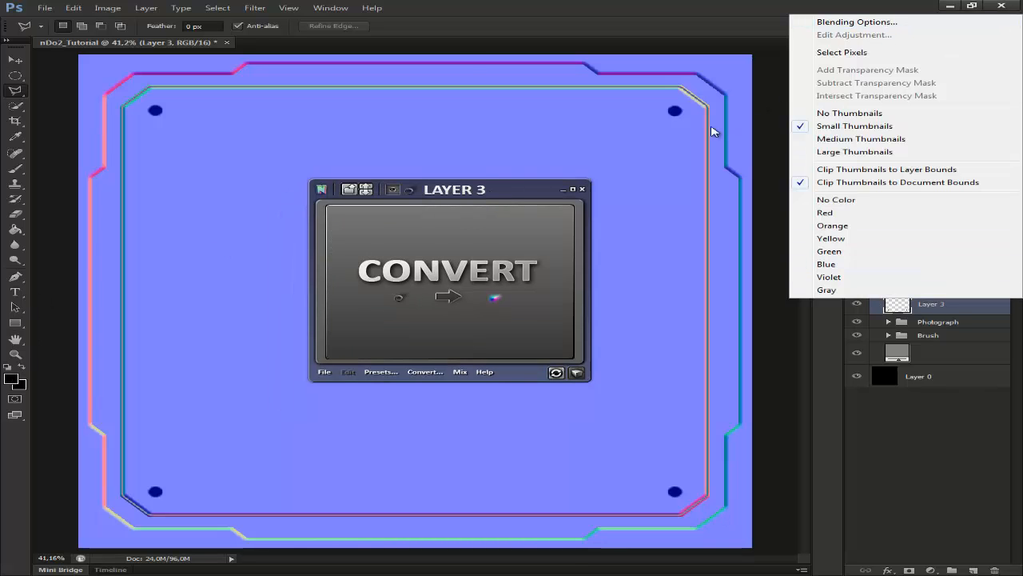
drag(502, 106, 849, 84)
click(689, 222)
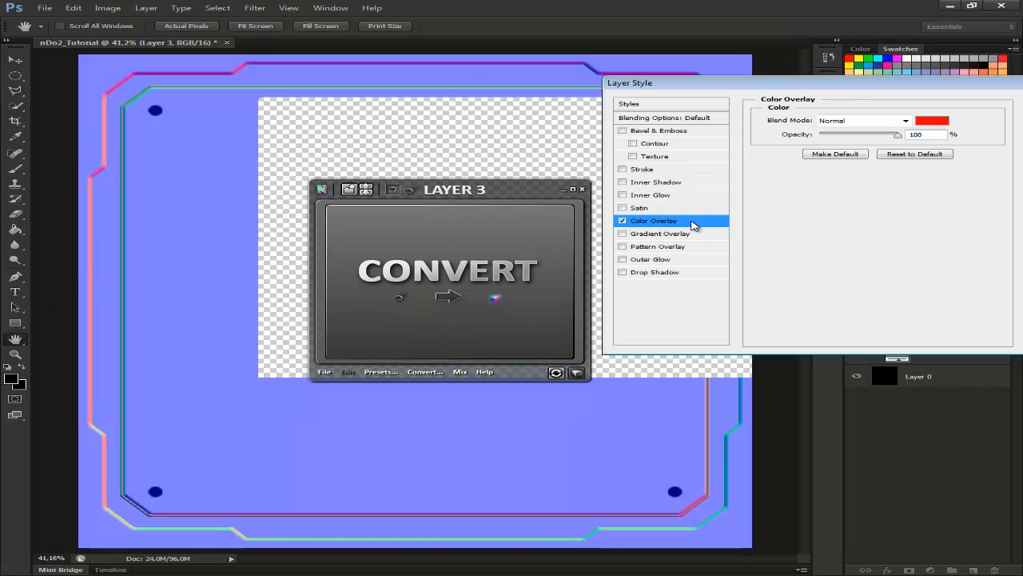
click(939, 125)
drag(334, 171, 283, 156)
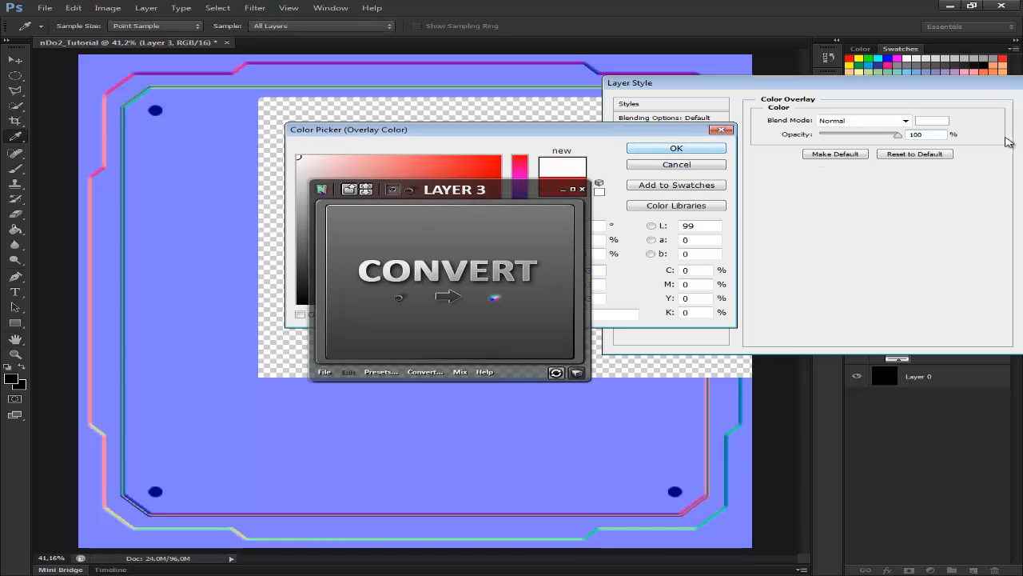
click(676, 149)
drag(786, 86, 602, 91)
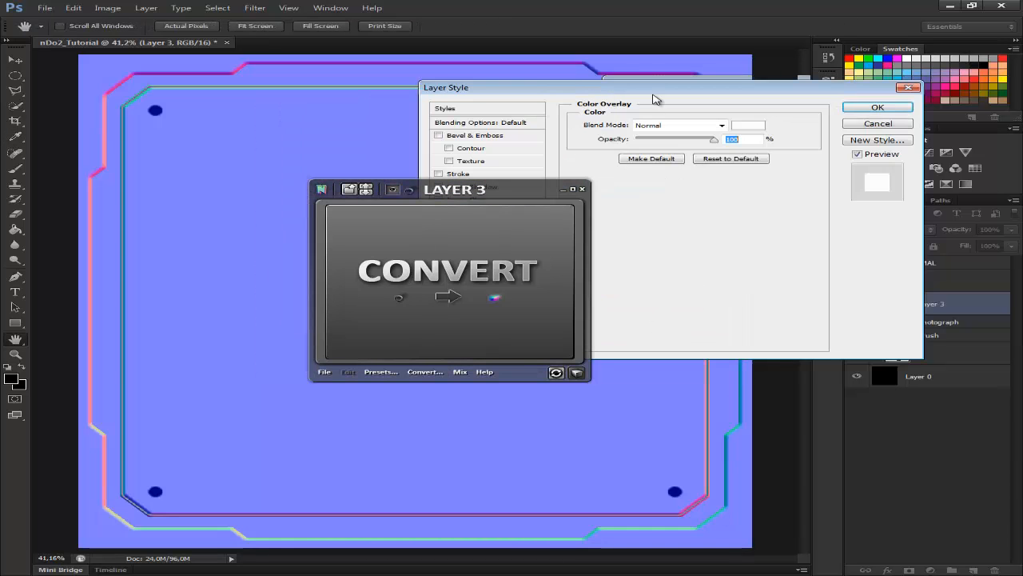
click(886, 109)
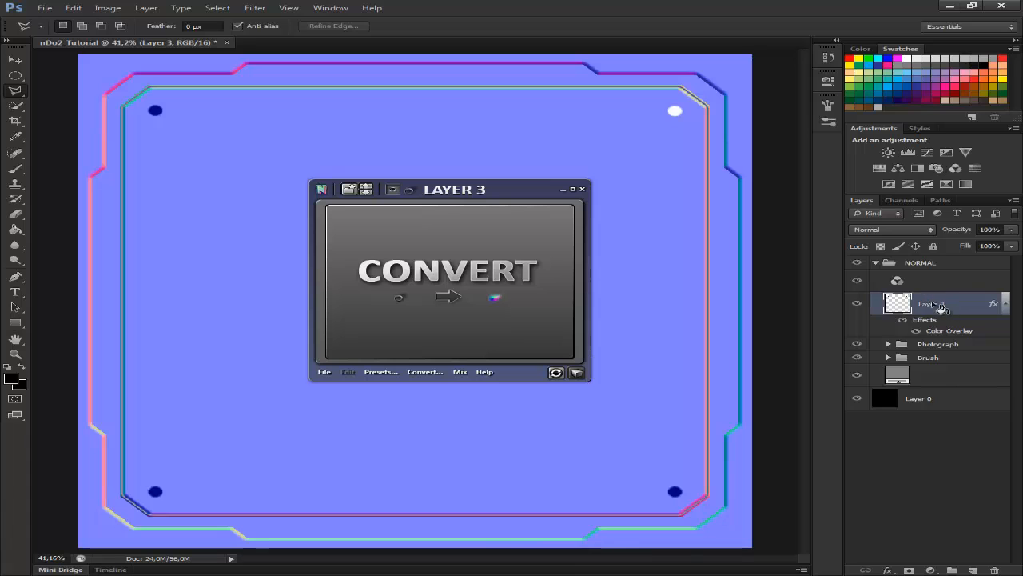
Step: Convert Layer 3's corner dots to a normal map with size 12 and anti-alias 1
right_click(938, 305)
click(822, 267)
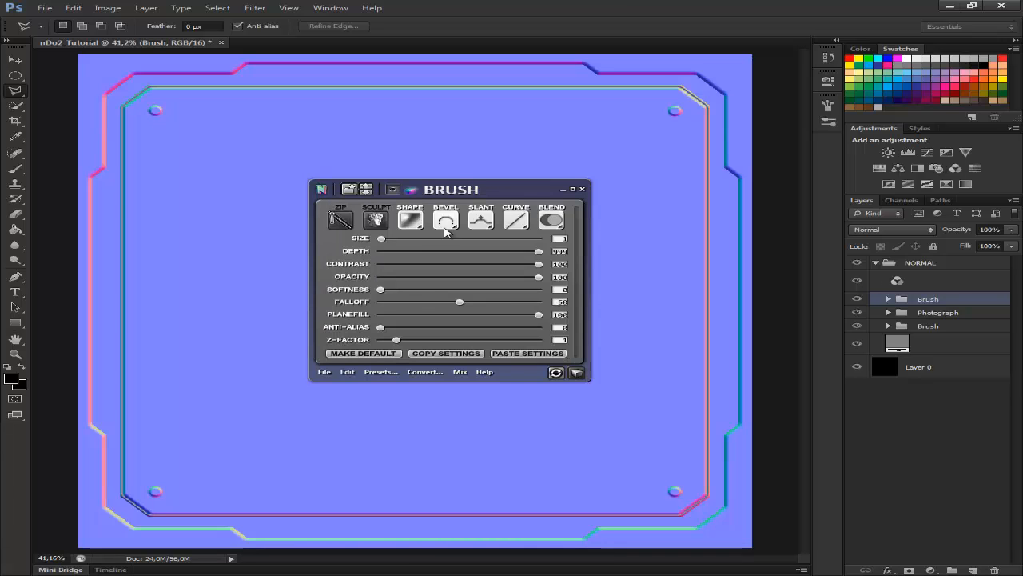
click(526, 327)
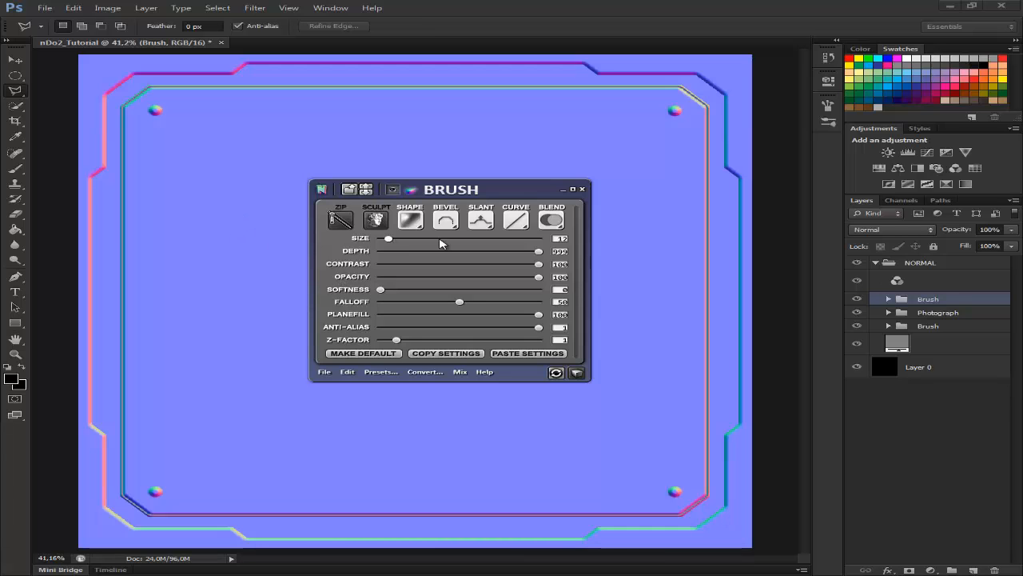
Step: Set the corner dots' bevel curve to Valley - Low and their softness to 6
click(516, 217)
scroll(560, 316, down, 3)
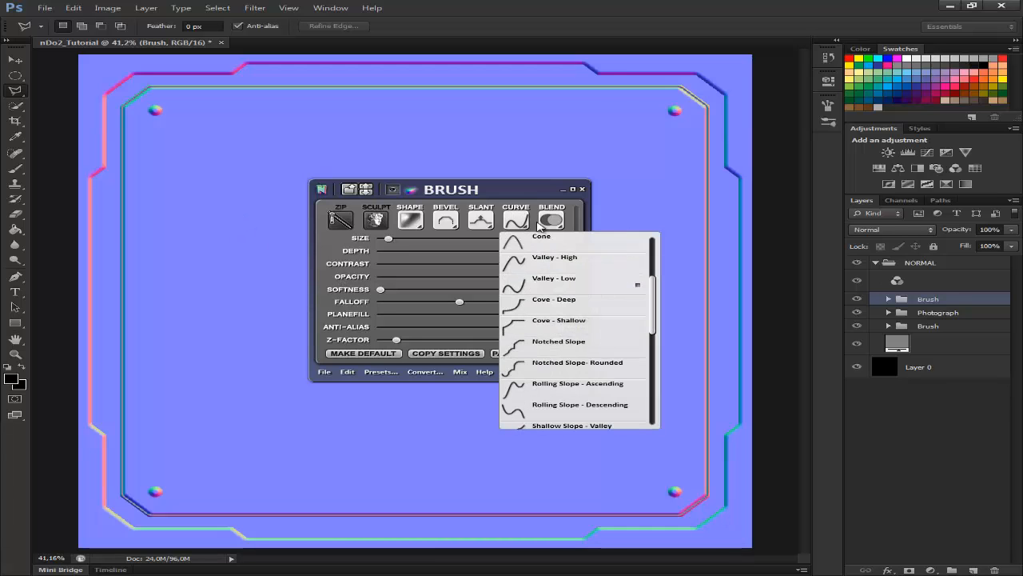
click(537, 227)
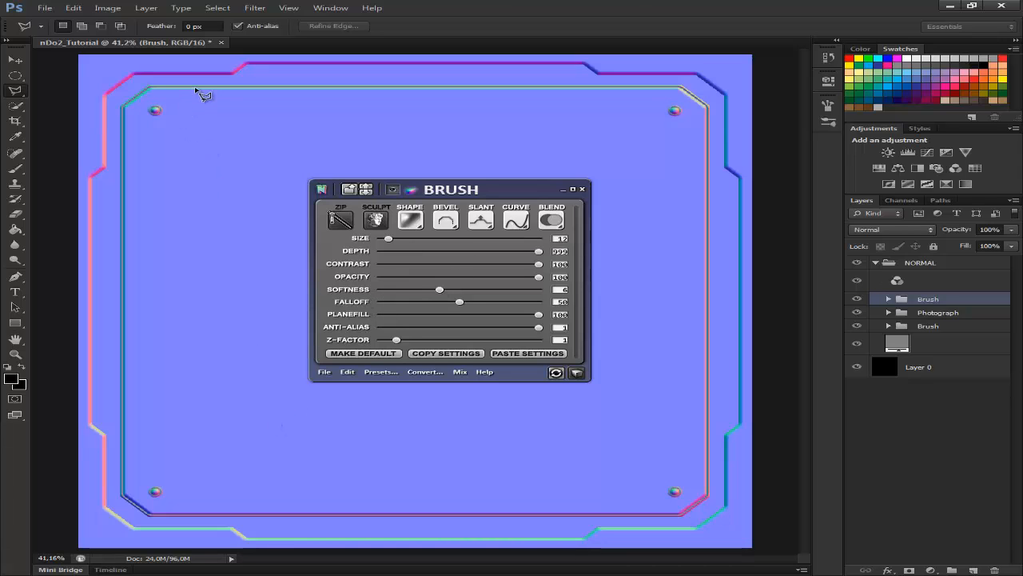
Step: Set the corner dots' softness to 1, checking the panel's upper-left corner up close, and return to the full view
key(z)
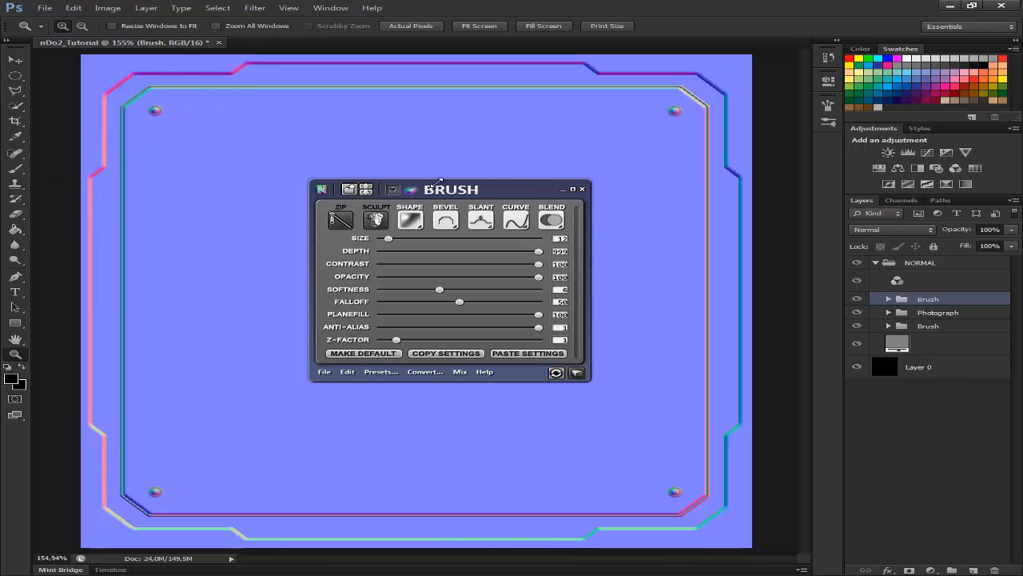
drag(497, 259, 577, 397)
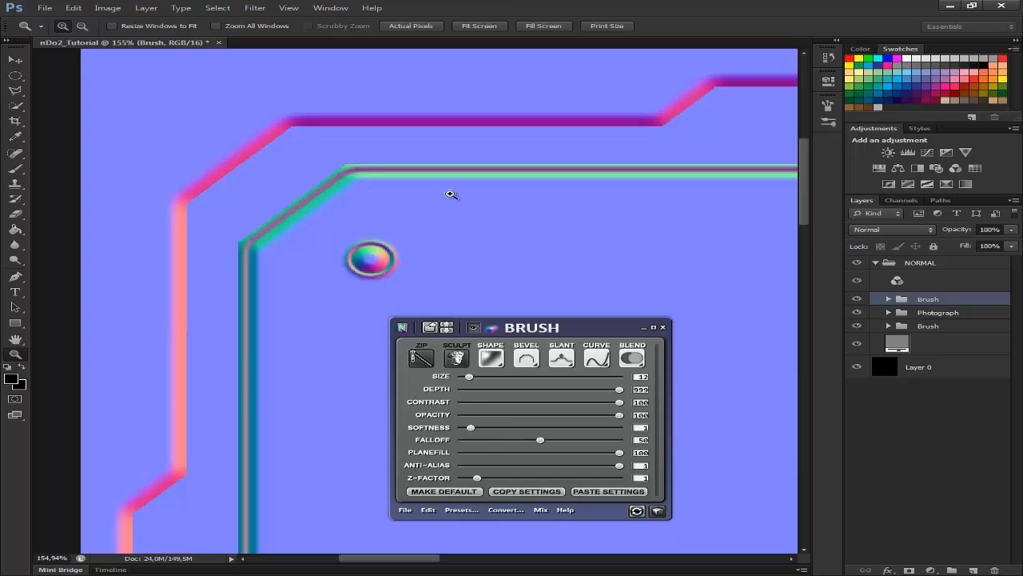
click(451, 194)
right_click(421, 205)
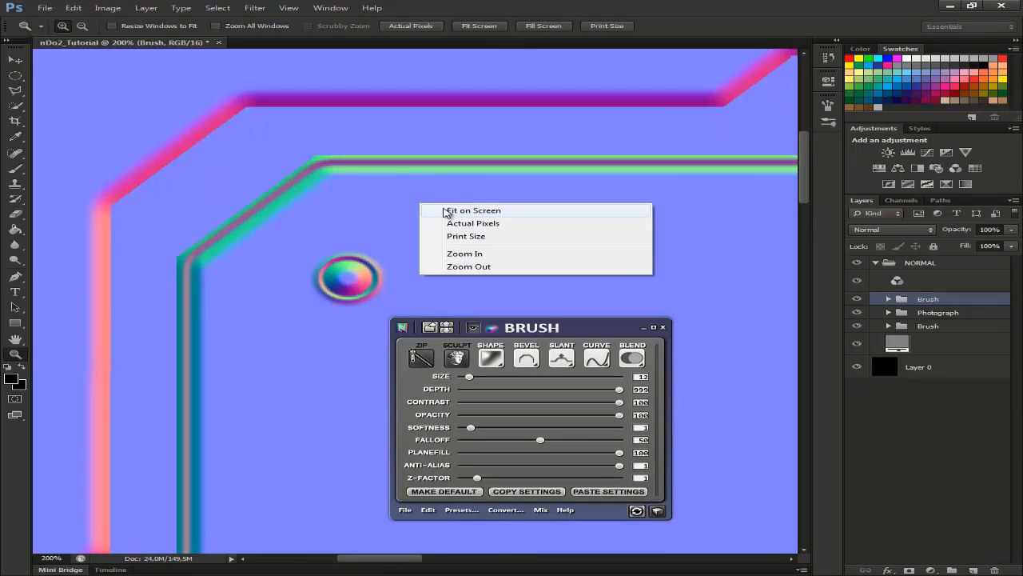
click(534, 212)
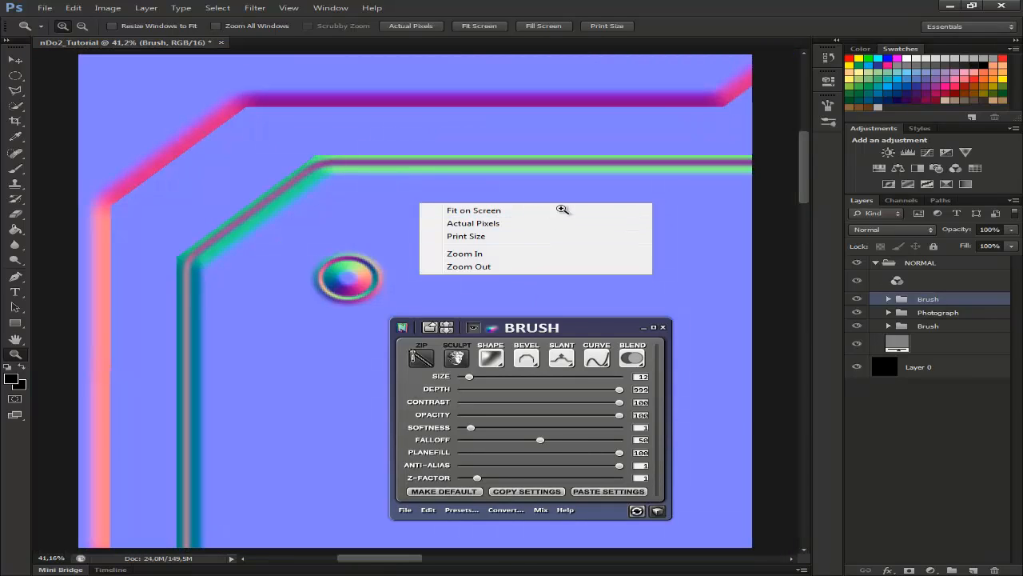
Step: Examine the beveled panel on the 3D preview cube from several angles and distances
drag(566, 337, 388, 164)
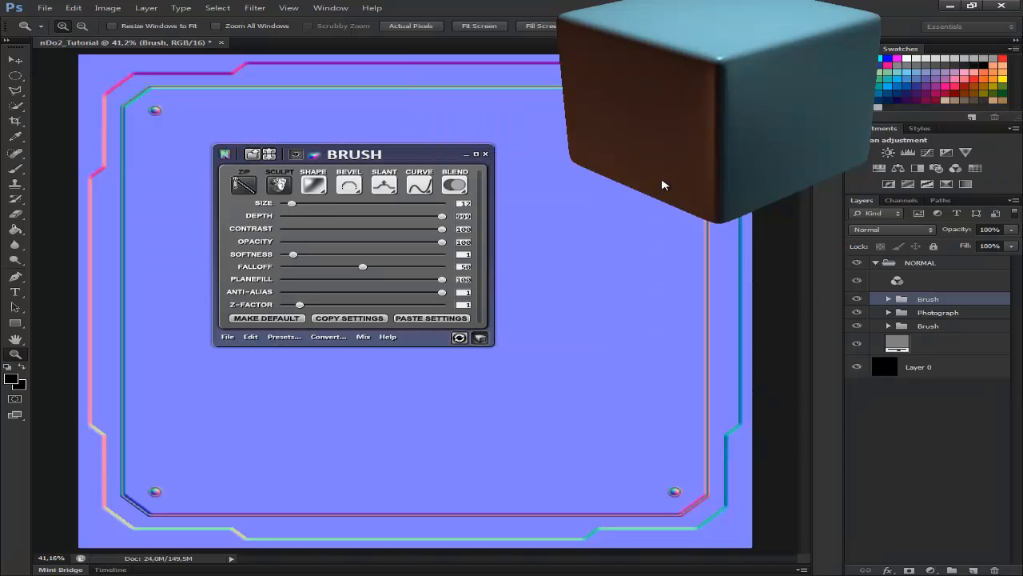
mouse_move(710, 149)
mouse_down()
mouse_move(700, 199)
mouse_move(650, 264)
mouse_move(455, 311)
mouse_move(452, 291)
mouse_move(491, 274)
mouse_move(735, 290)
mouse_move(334, 268)
mouse_move(347, 242)
mouse_move(416, 258)
mouse_move(456, 281)
mouse_move(445, 284)
mouse_move(610, 267)
mouse_move(619, 215)
mouse_up()
scroll(460, 308, up, 4)
scroll(449, 298, down, 2)
scroll(475, 314, up, 5)
drag(475, 313, 551, 343)
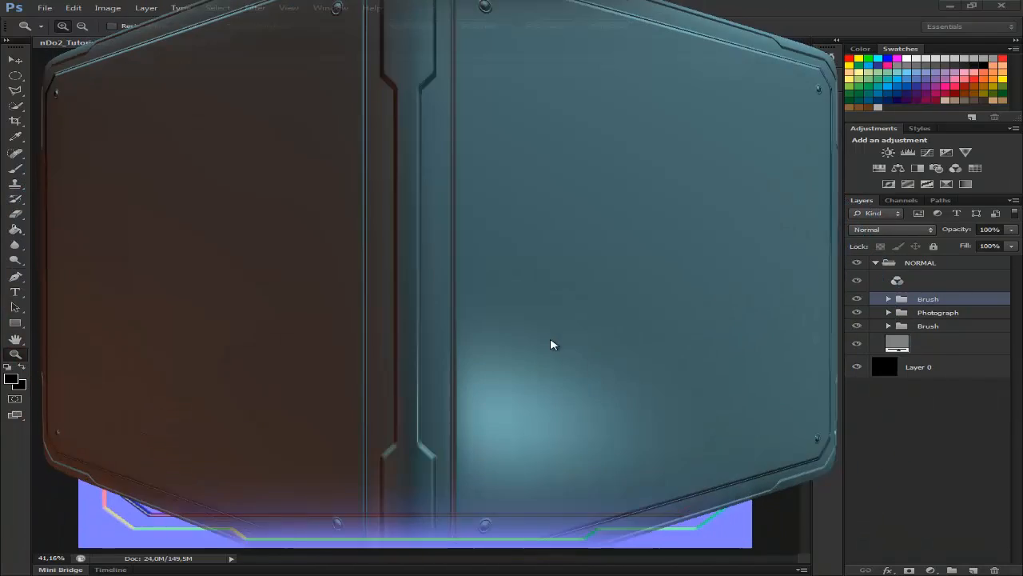
scroll(399, 320, down, 5)
drag(399, 320, 504, 260)
scroll(530, 342, up, 2)
Step: Try a tiling of 4 on the preview cube and reduce the tiling to 1.2
right_click(503, 258)
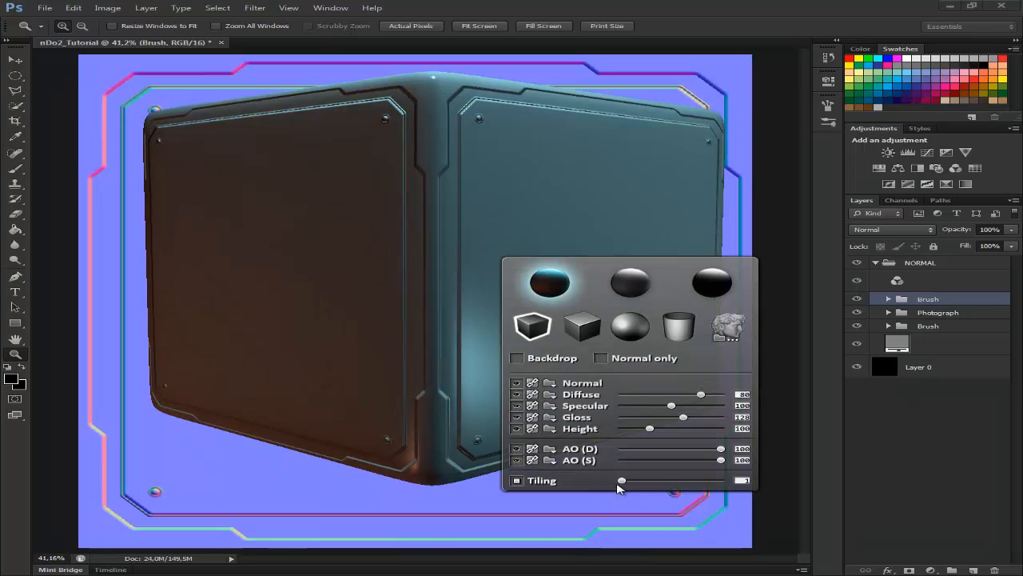
drag(621, 480, 720, 480)
drag(532, 194, 490, 218)
scroll(524, 227, up, 2)
right_click(490, 218)
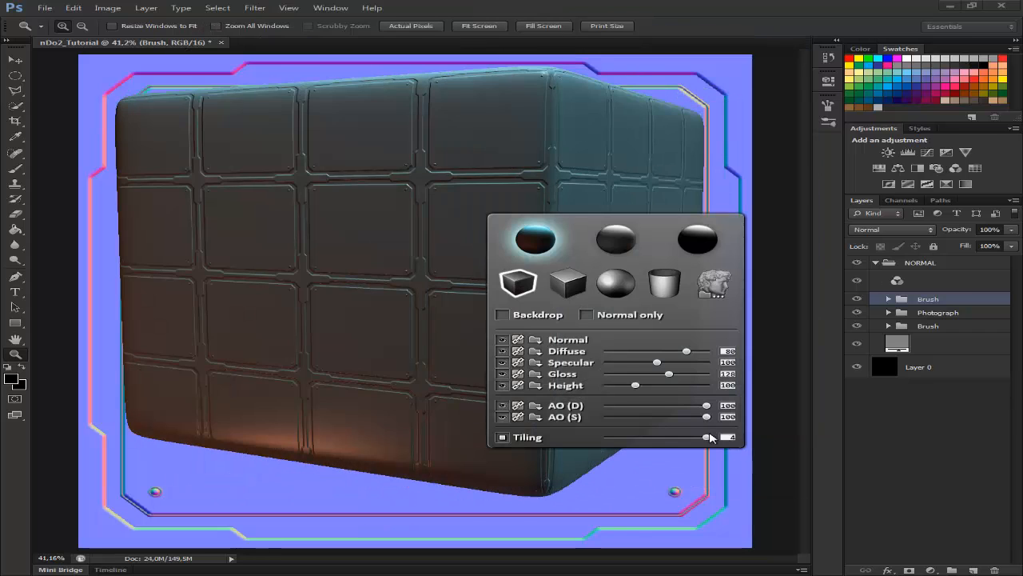
drag(706, 437, 622, 445)
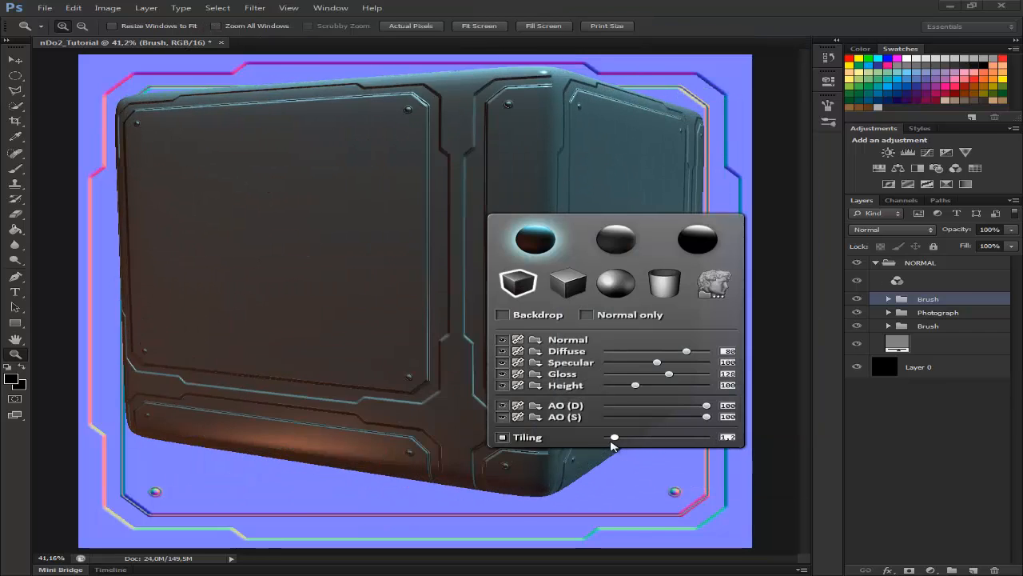
Step: Show the panel on the preview sphere, inspect it from several angles, and turn the 3D previewer off
drag(307, 274, 468, 222)
right_click(468, 222)
click(577, 283)
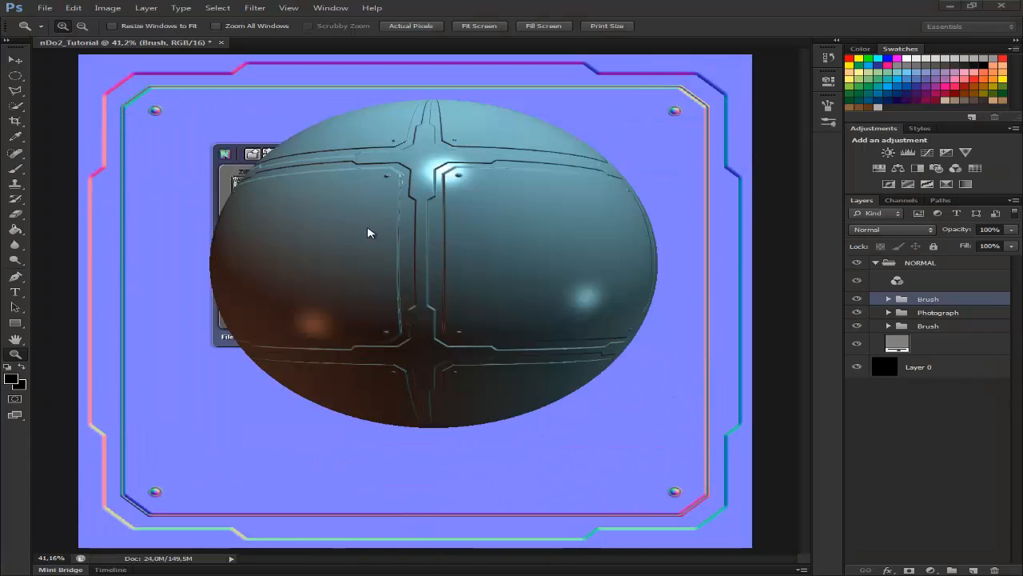
drag(368, 231, 599, 279)
scroll(429, 269, up, 3)
scroll(521, 267, down, 3)
scroll(520, 266, down, 2)
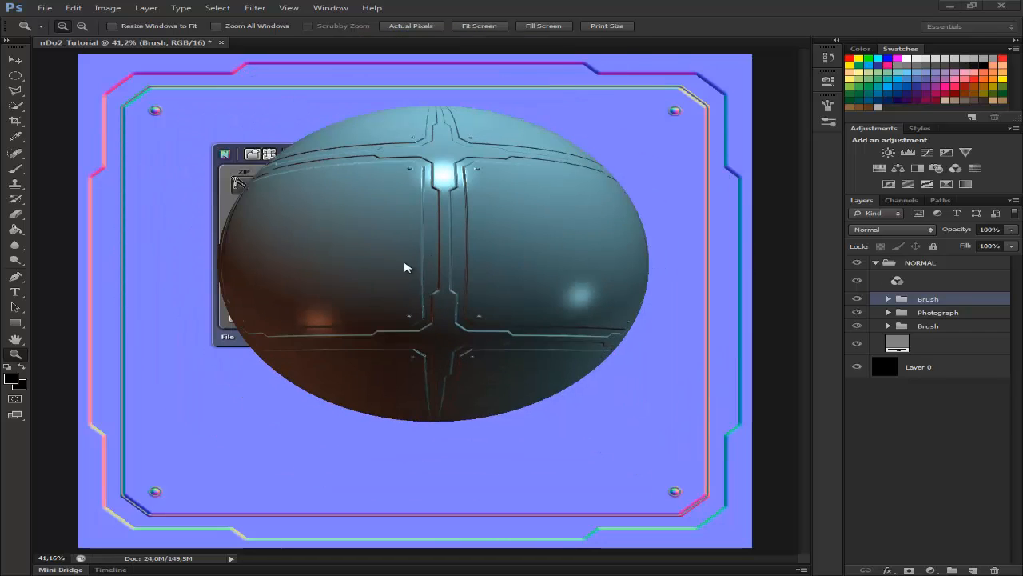
mouse_move(407, 267)
mouse_down()
mouse_move(753, 159)
mouse_move(696, 228)
mouse_move(760, 172)
mouse_up()
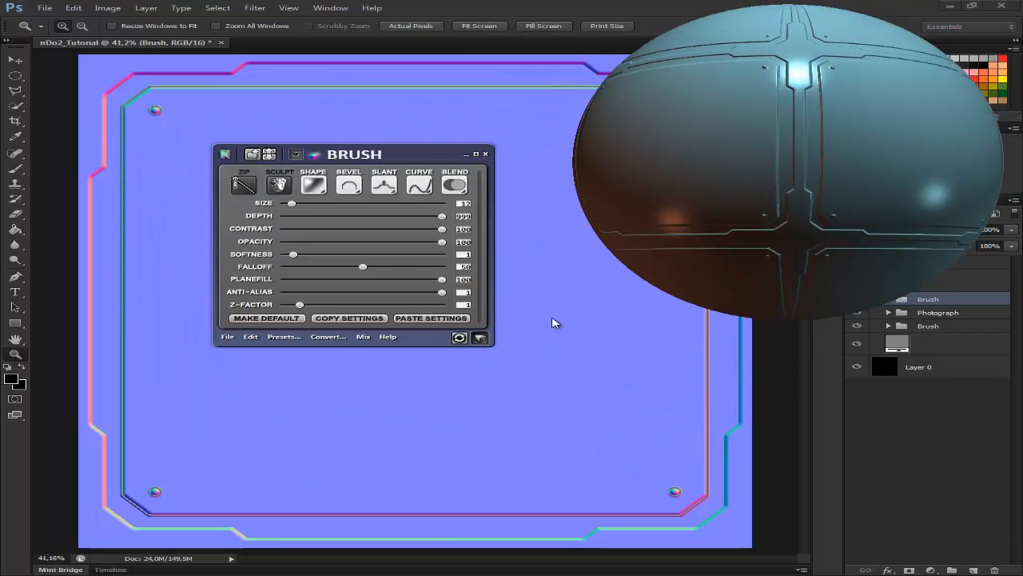
click(480, 337)
Step: Convert the active document's normal map to ambient occlusion and cavity maps, and return to the nDo2_Tutorial document
mouse_move(431, 155)
mouse_down()
mouse_move(518, 167)
mouse_move(498, 169)
mouse_up()
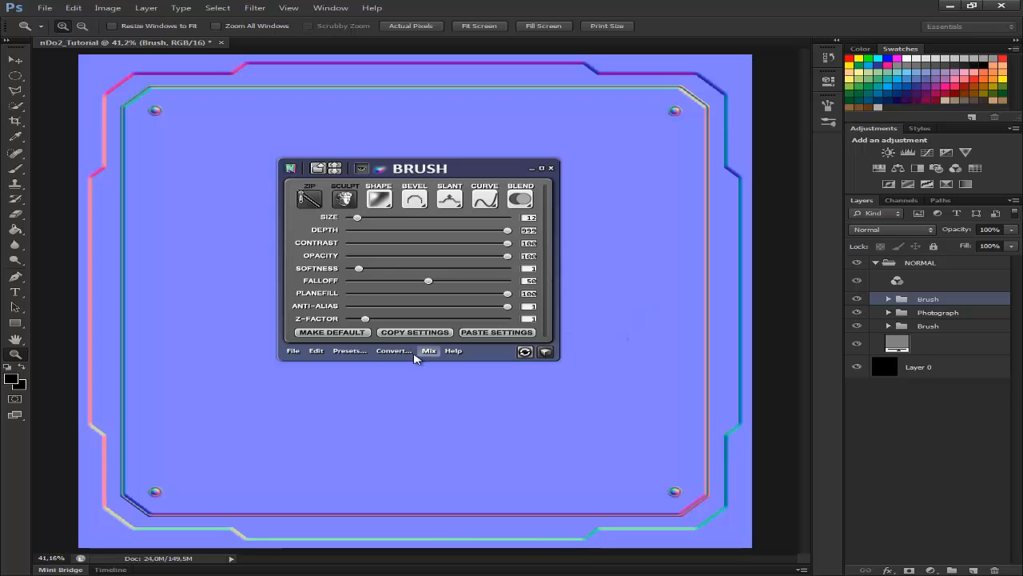
click(395, 351)
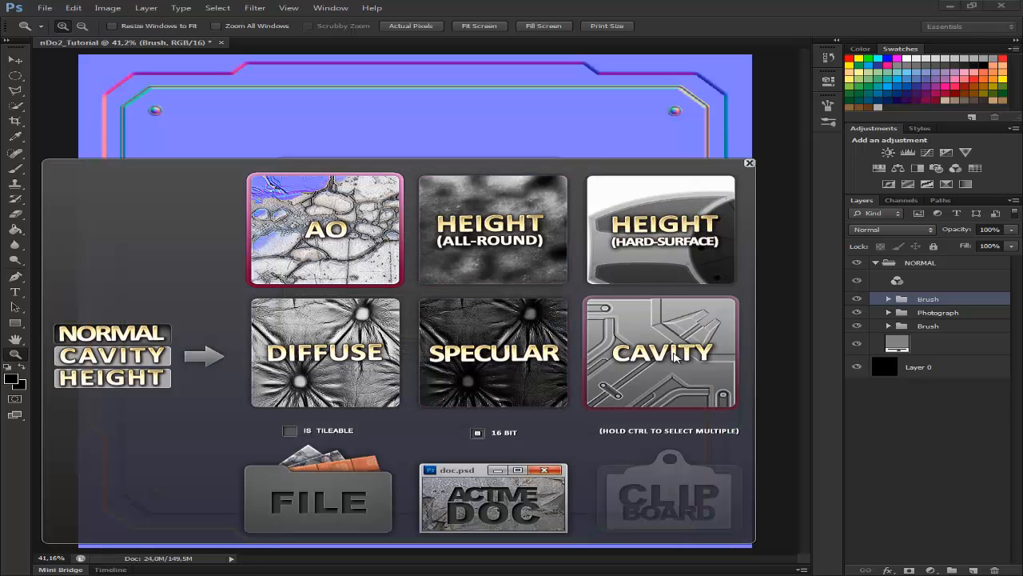
click(494, 484)
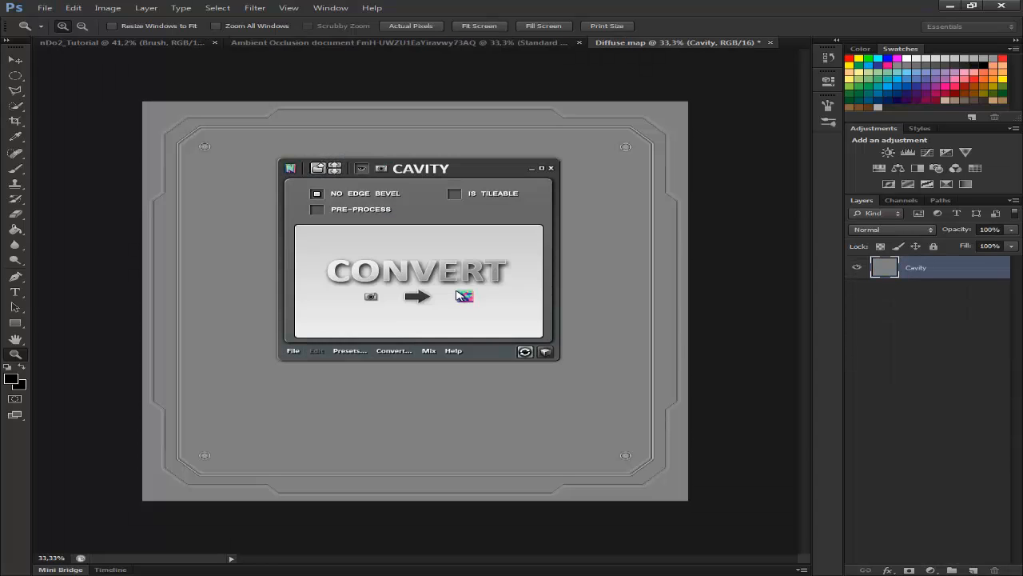
click(70, 44)
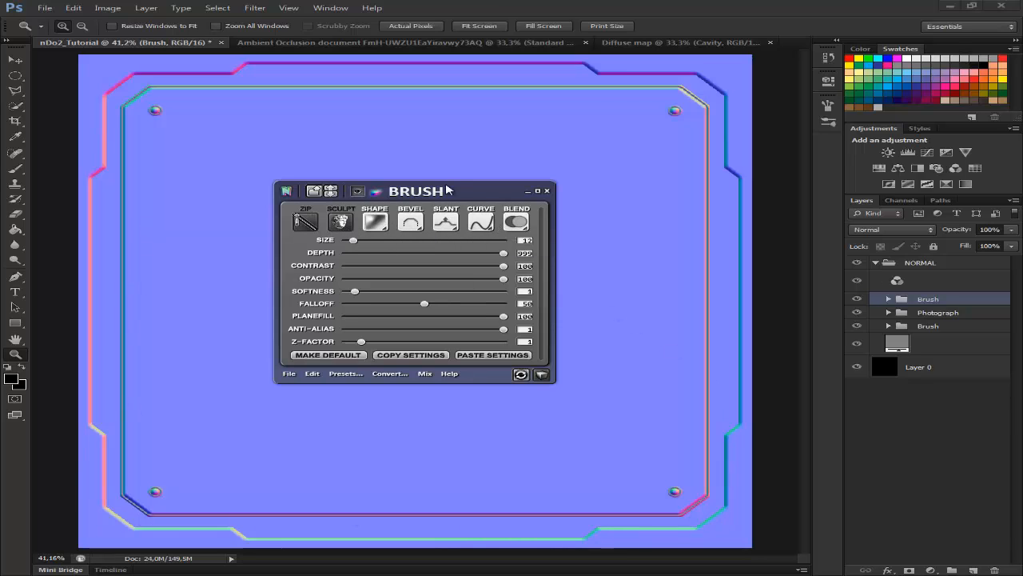
drag(494, 190, 527, 190)
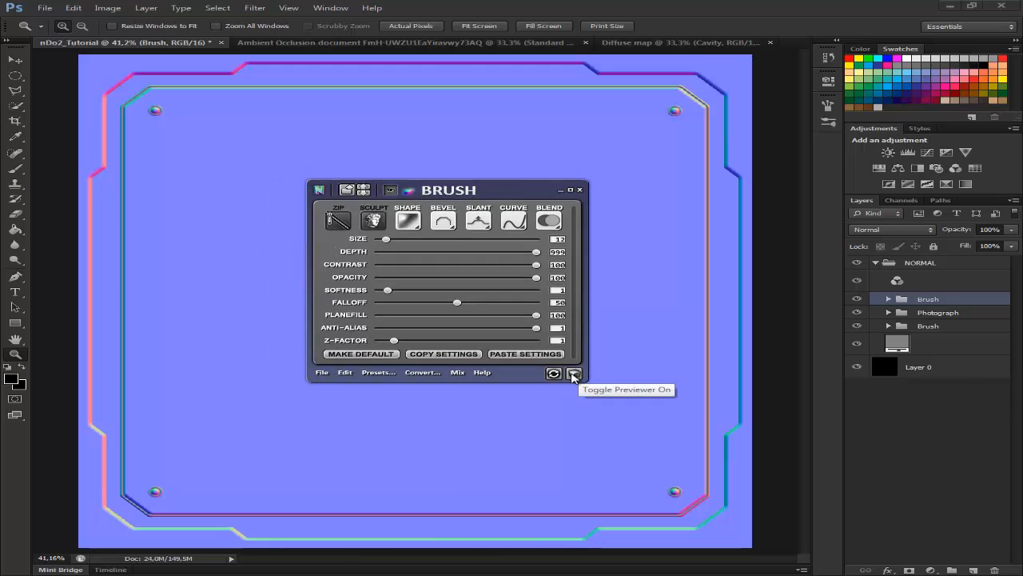
click(456, 373)
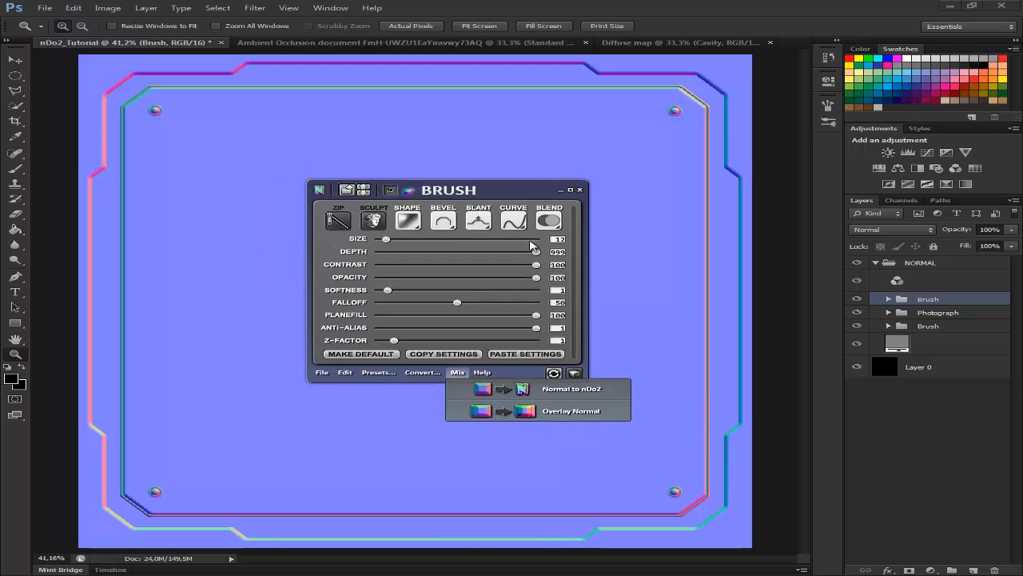
drag(511, 189, 513, 188)
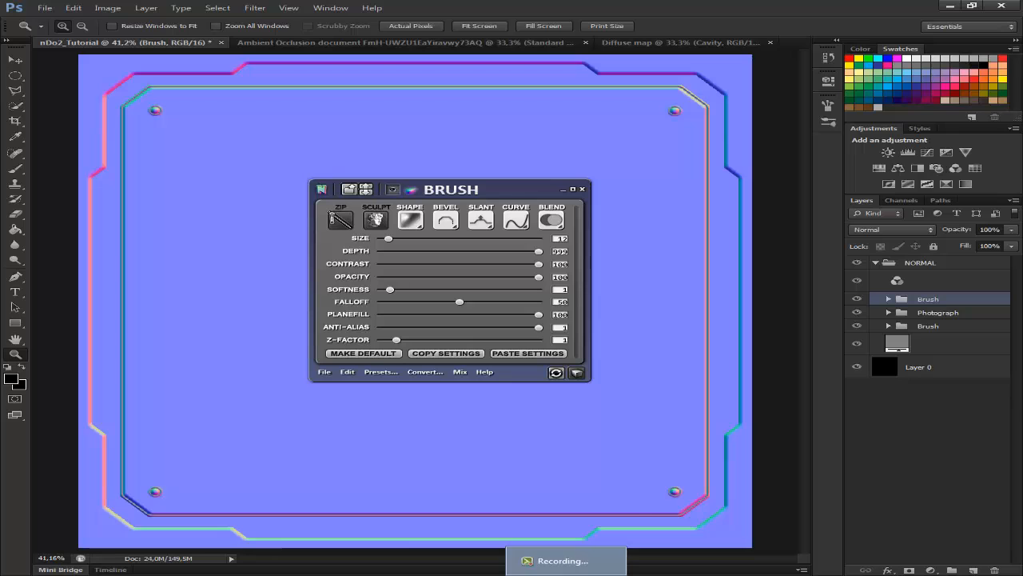
Step: Create a 2048 × 2048 pixel, 16-bit RGB document named Diffuse, fit it on screen, and turn its background into a regular layer
click(577, 568)
click(658, 526)
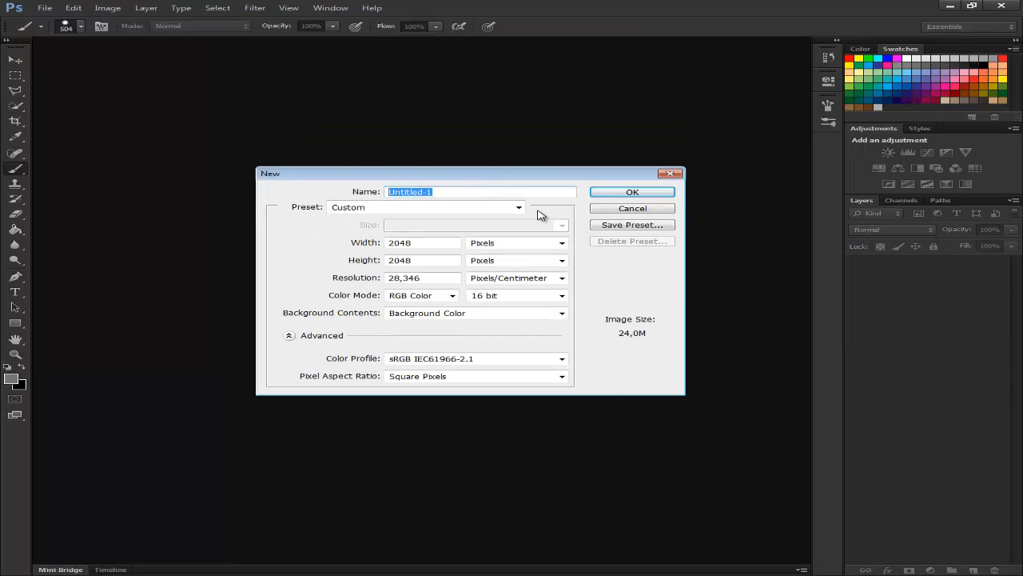
click(631, 193)
key(z)
right_click(592, 186)
click(620, 195)
double_click(998, 272)
key(Return)
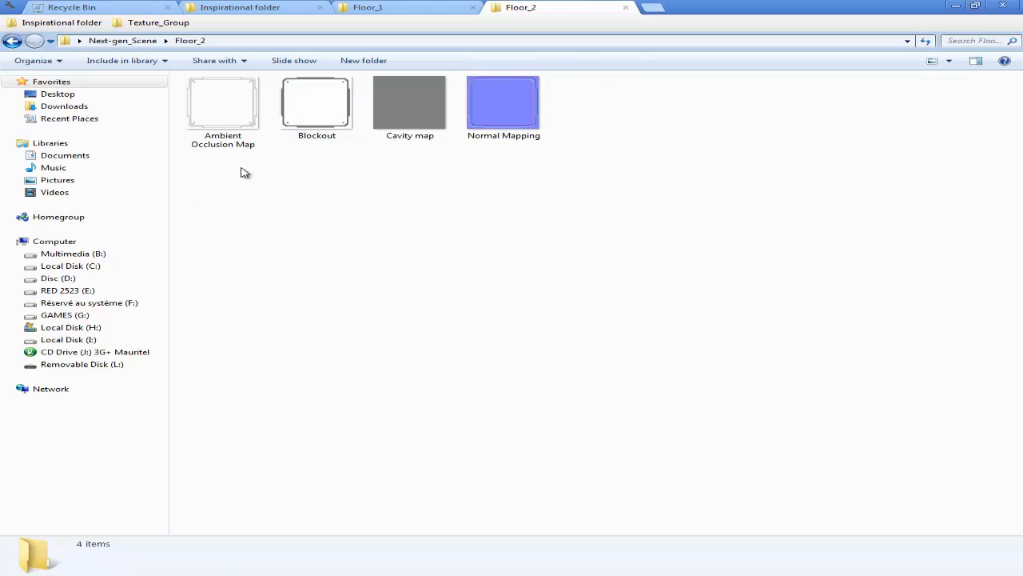
Step: Place the Ambient Occlusion Map and Cavity map images from the Floor_2 folder into the Diffuse document
click(257, 119)
ctrl+click(403, 129)
drag(403, 129, 437, 359)
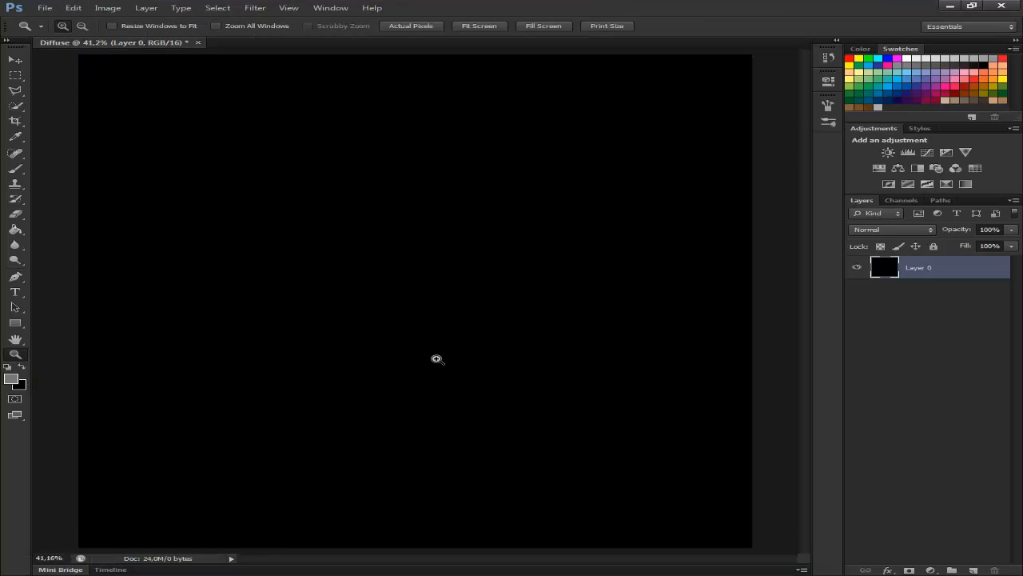
key(Return)
key(Return)
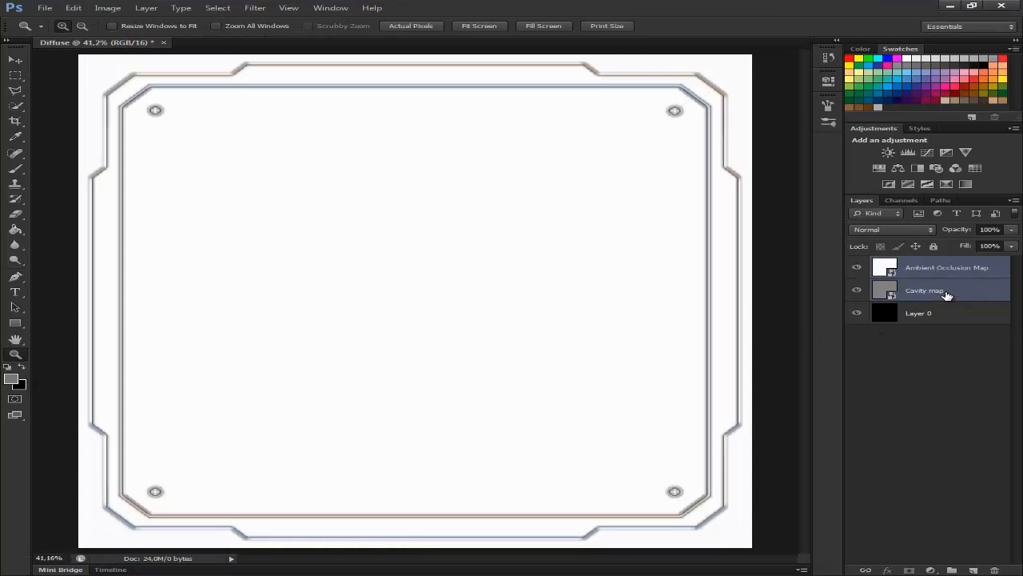
Step: Rasterize the Ambient Occlusion Map and Cavity map layers and delete the black Layer 0
right_click(943, 293)
click(787, 288)
click(890, 298)
click(912, 274)
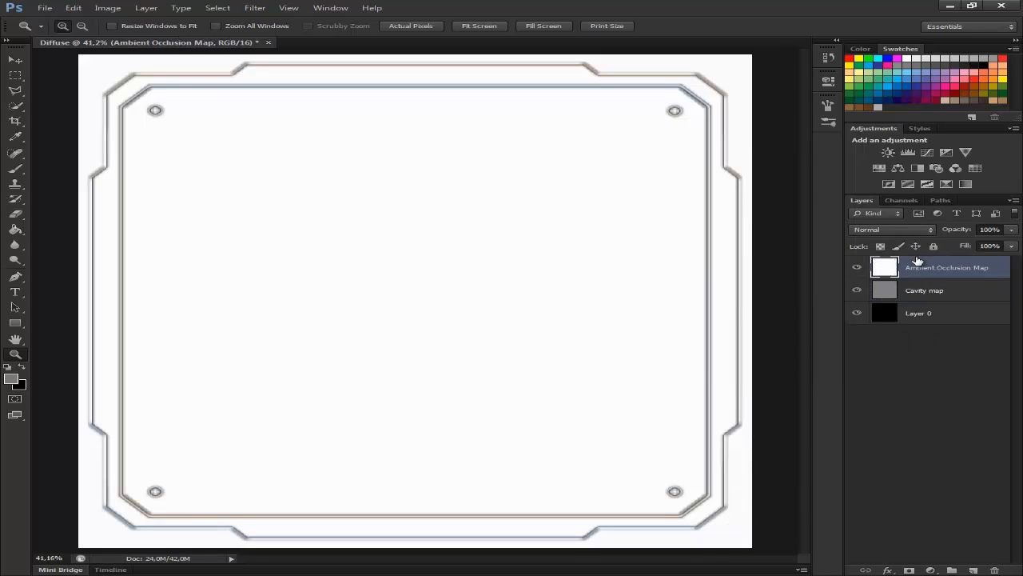
click(922, 318)
key(Delete)
Step: Set the Ambient Occlusion Map layer's blend mode to Multiply and its opacity to about 74%
click(910, 270)
click(892, 229)
click(893, 256)
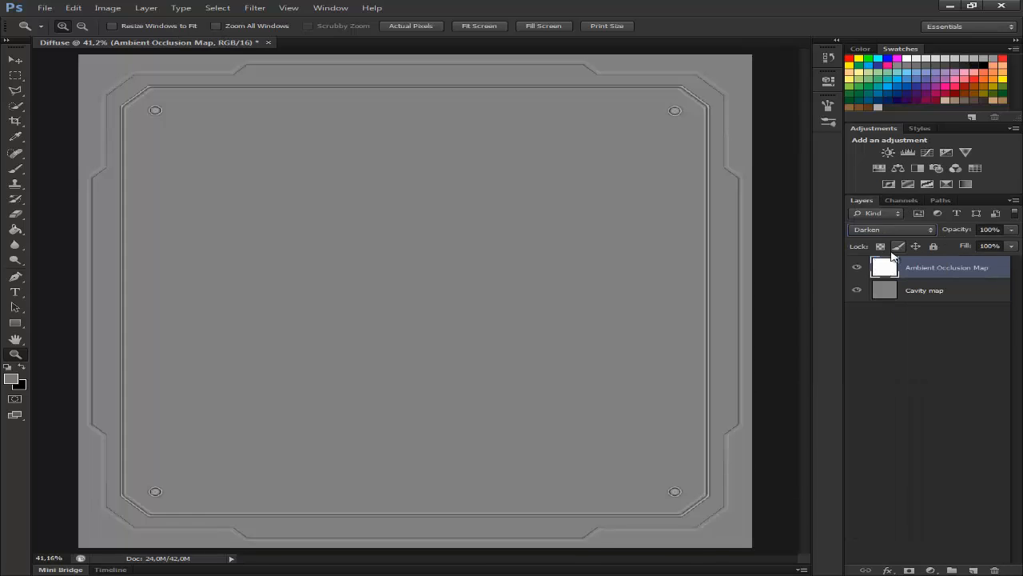
key(Down)
key(Down)
key(Up)
click(1011, 230)
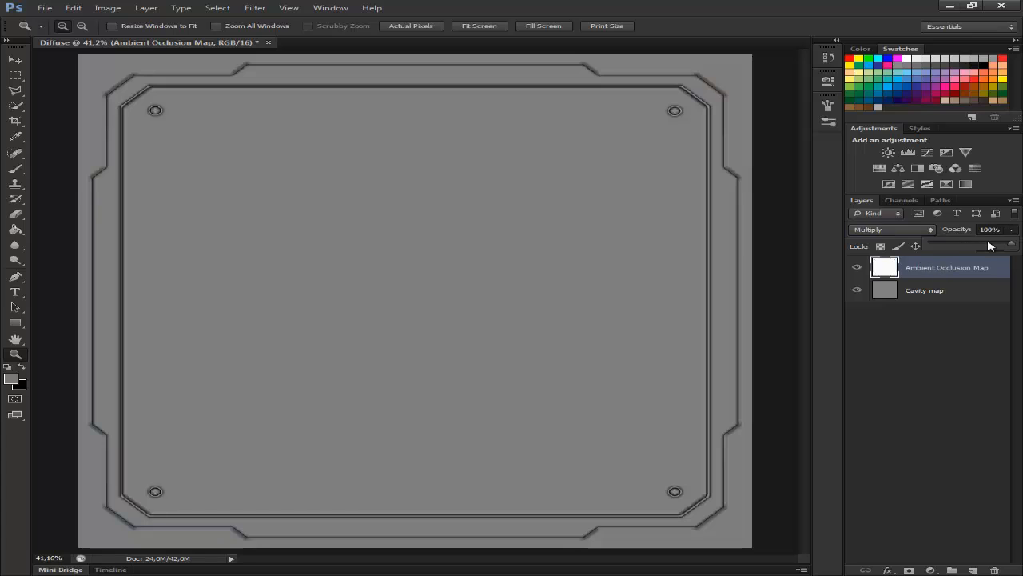
drag(1007, 243, 985, 245)
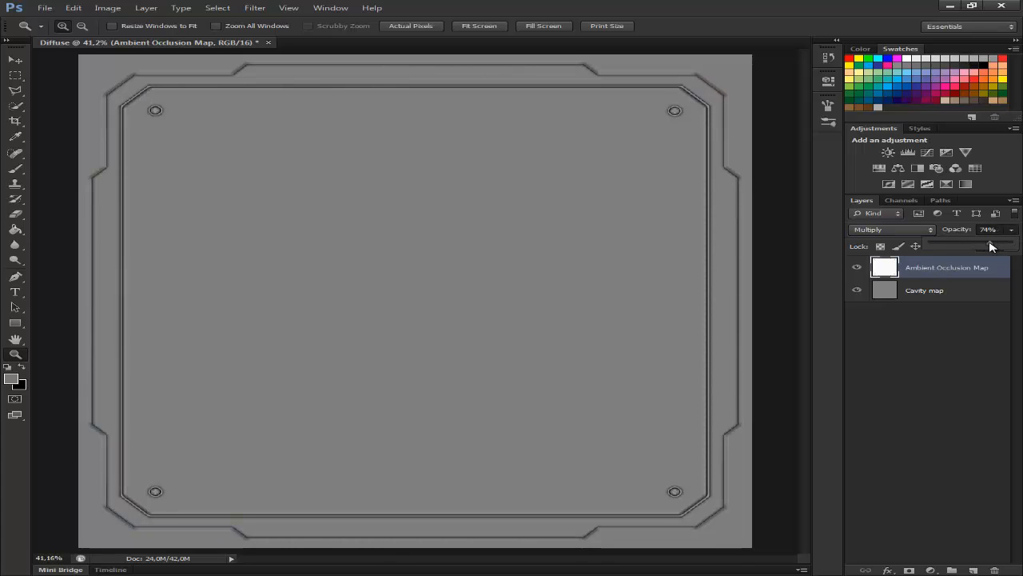
Step: Duplicate the Cavity map layer and move the copy above the Ambient Occlusion Map layer
click(927, 297)
key(ctrl+j)
drag(932, 304, 930, 254)
Step: Set the duplicated cavity layer's blend mode to Overlay, reduce its opacity, and deselect the layers
click(920, 230)
click(902, 263)
key(Down)
key(Down)
key(Down)
key(Down)
key(Down)
key(Down)
key(Down)
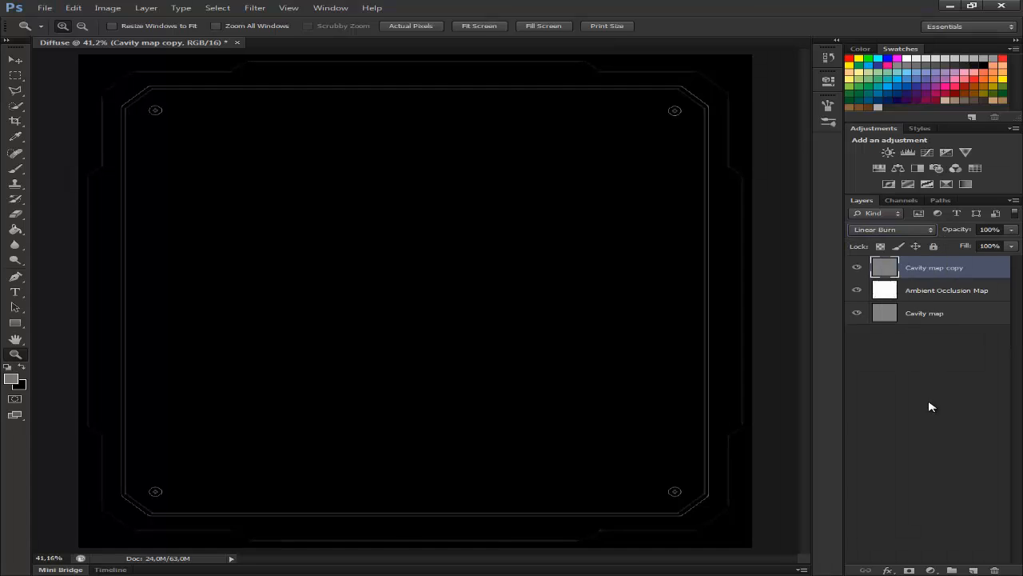
key(Down)
key(Down)
key(Down)
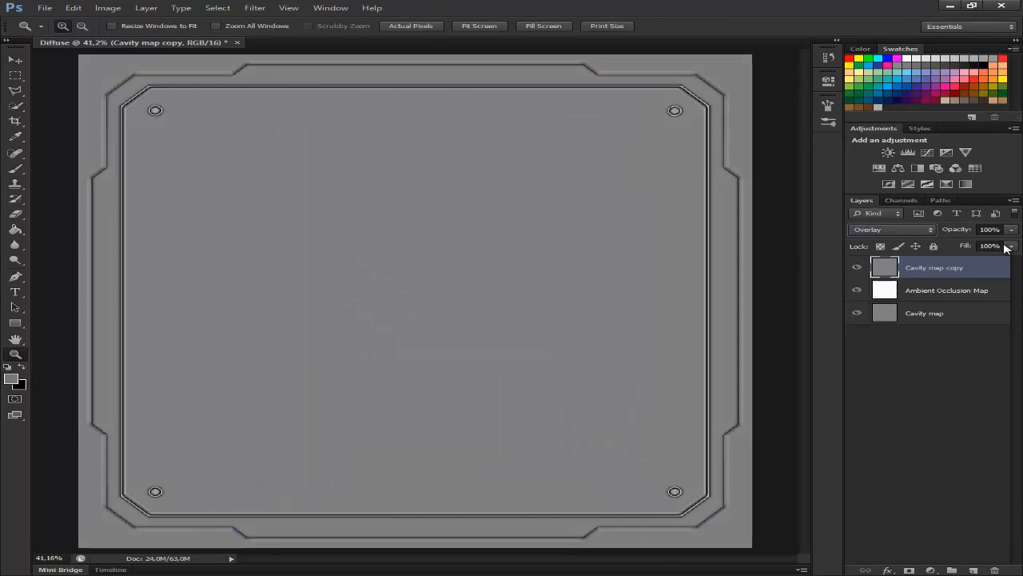
drag(1014, 233, 988, 244)
click(953, 297)
click(889, 368)
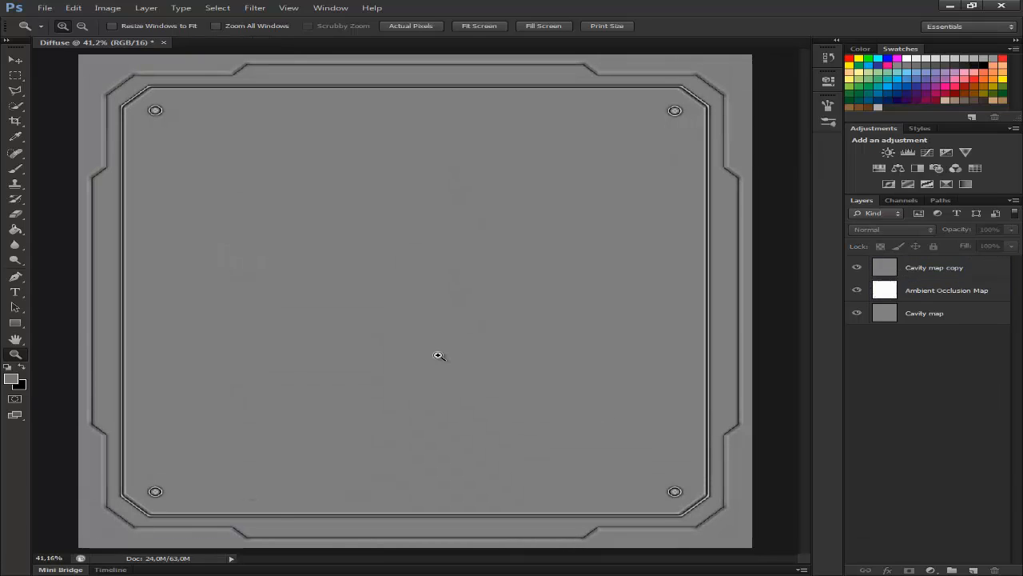
Step: Place the Blockout image from the Floor_2 folder into the Diffuse document and rasterize it
key(alt+Tab)
drag(337, 124, 388, 377)
key(Return)
right_click(953, 274)
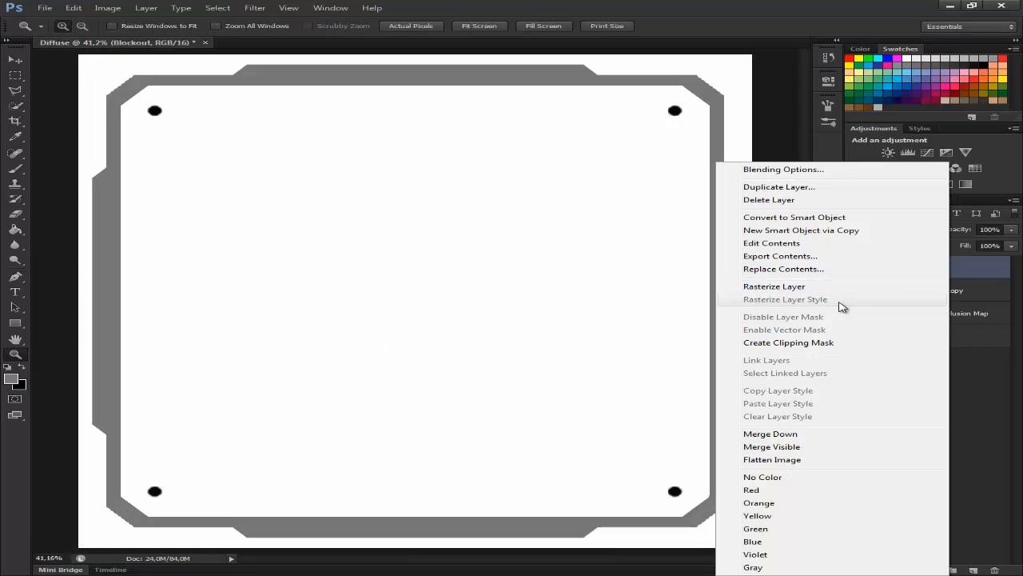
click(840, 308)
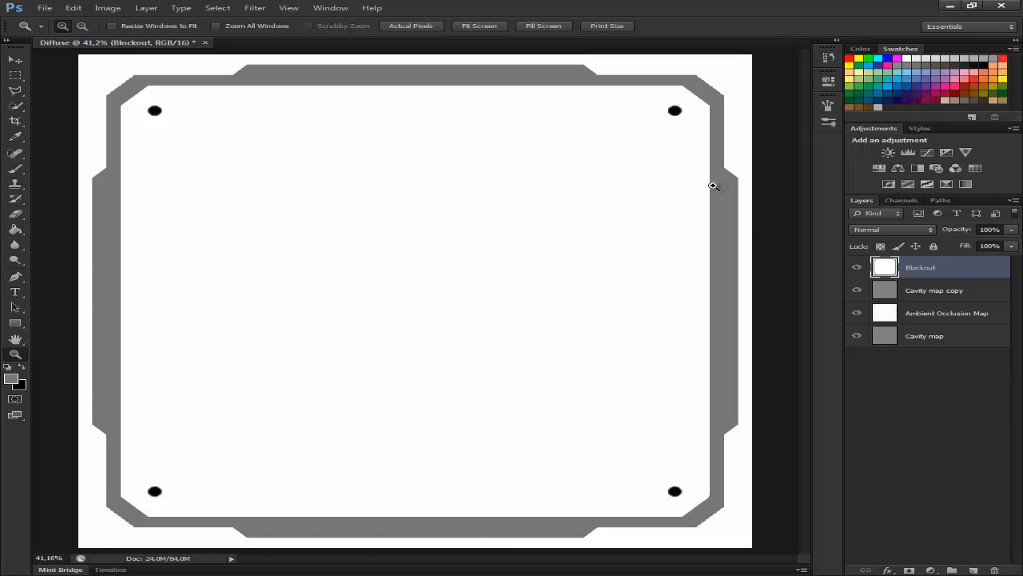
Step: Add a new empty layer on top of the stack and delete the Blockout layer
click(974, 571)
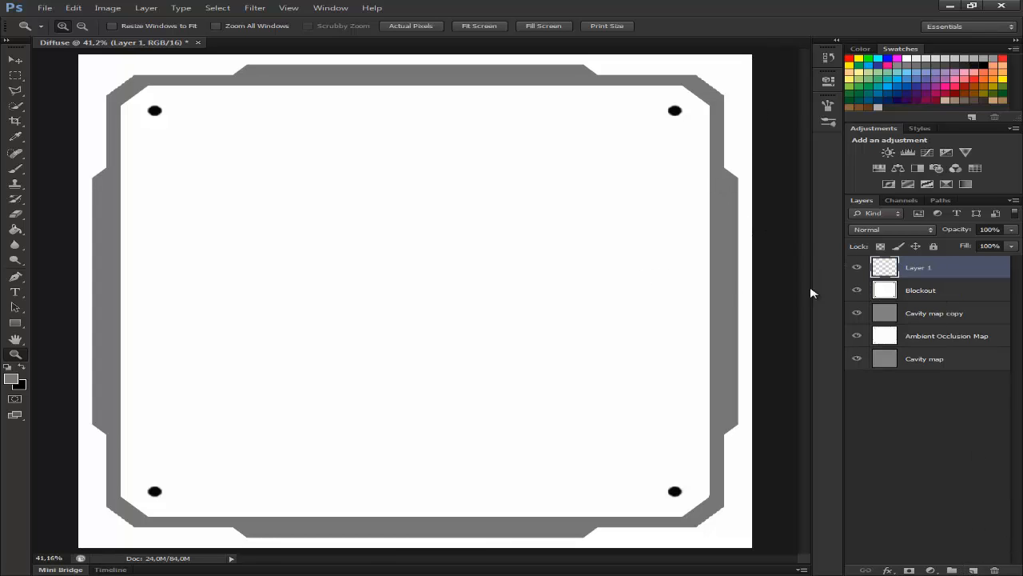
key(alt+bracketleft)
key(Delete)
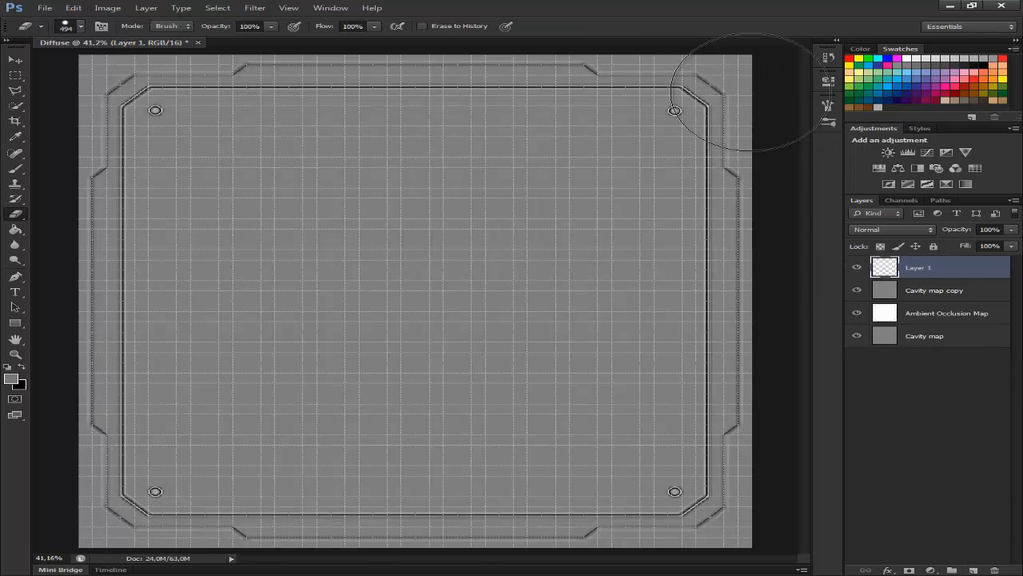
Step: Select the panel's outer outline with the Polygonal Lasso, following its notched corners along the grid
key(l)
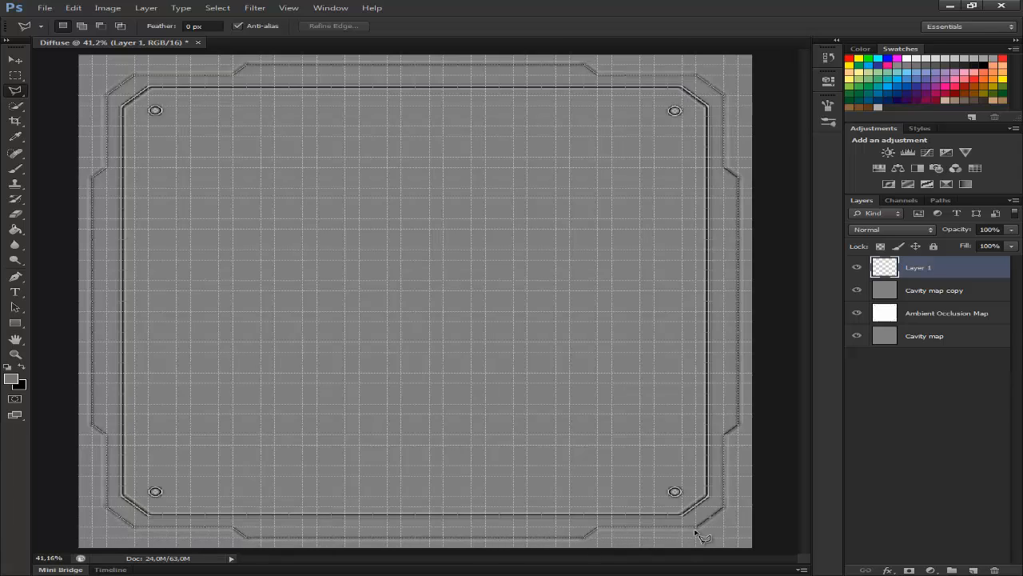
click(739, 177)
click(724, 167)
click(723, 95)
Step: Invert the outline selection and paint the border outside the panel on Layer 1 with the Brush in dark gray #515456
key(b)
drag(747, 178, 758, 82)
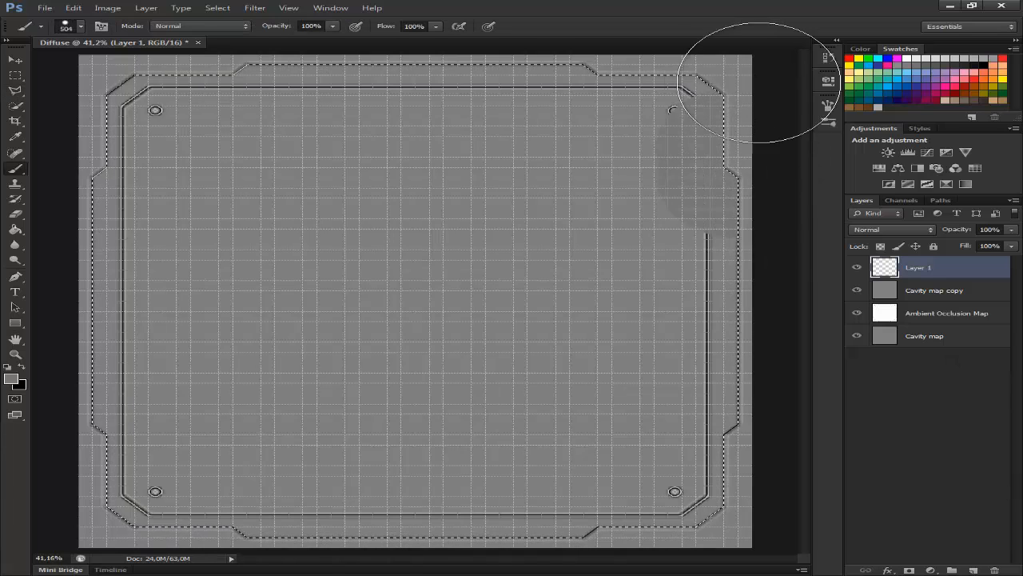
key(ctrl+z)
key(ctrl+shift+i)
click(11, 378)
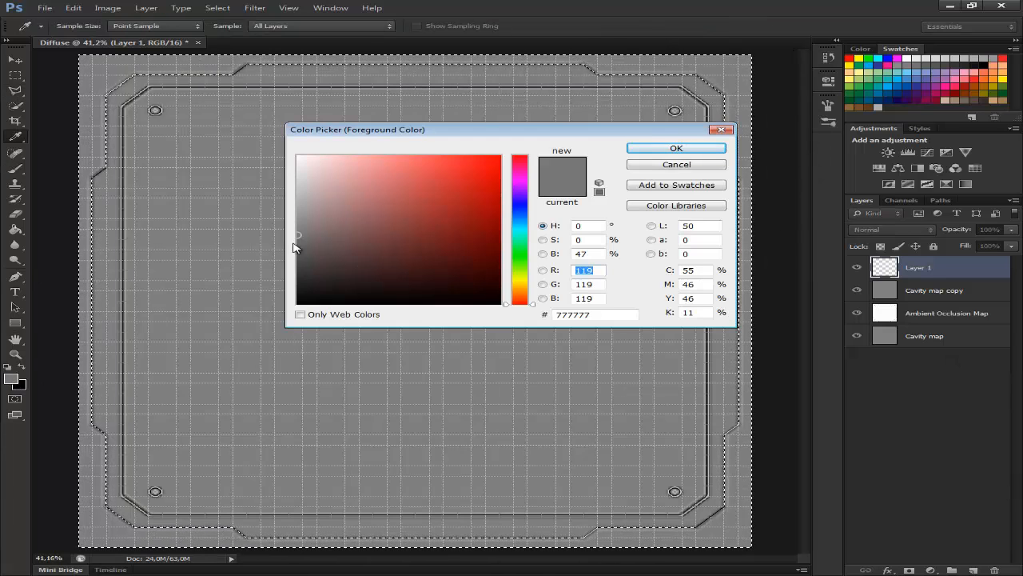
drag(297, 251, 309, 253)
click(519, 220)
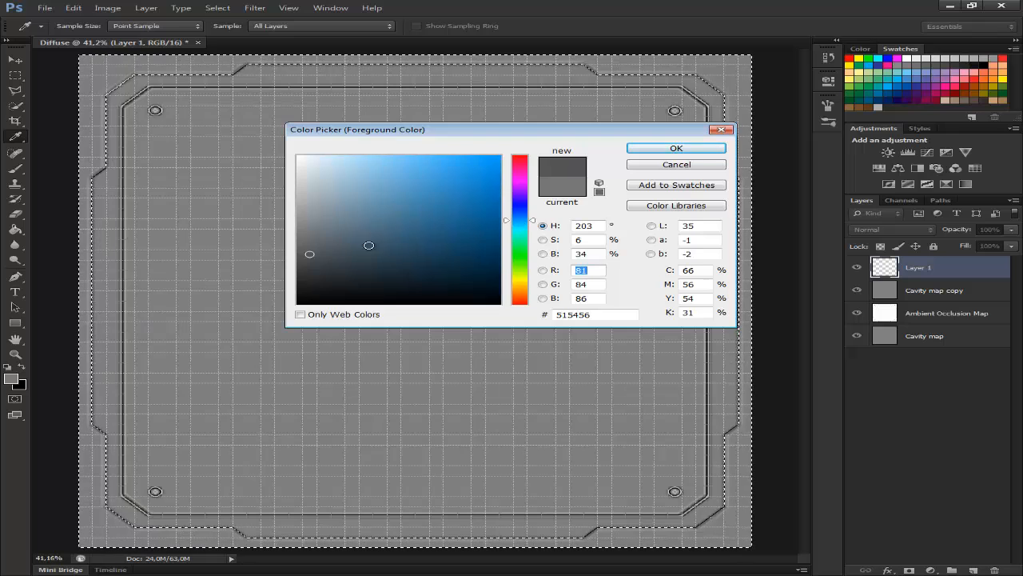
click(686, 151)
mouse_move(719, 75)
mouse_down()
mouse_move(105, 538)
mouse_move(717, 210)
mouse_move(336, 540)
mouse_up()
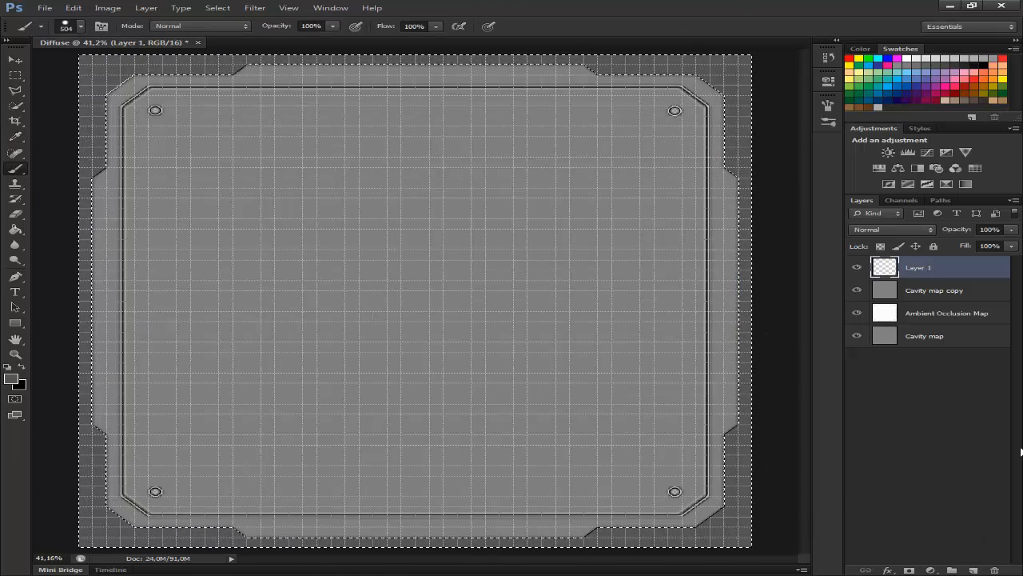
Step: Hide the grid, try several blend modes on Layer 1, and set it to Overlay
key(l)
key(ctrl+h)
click(910, 230)
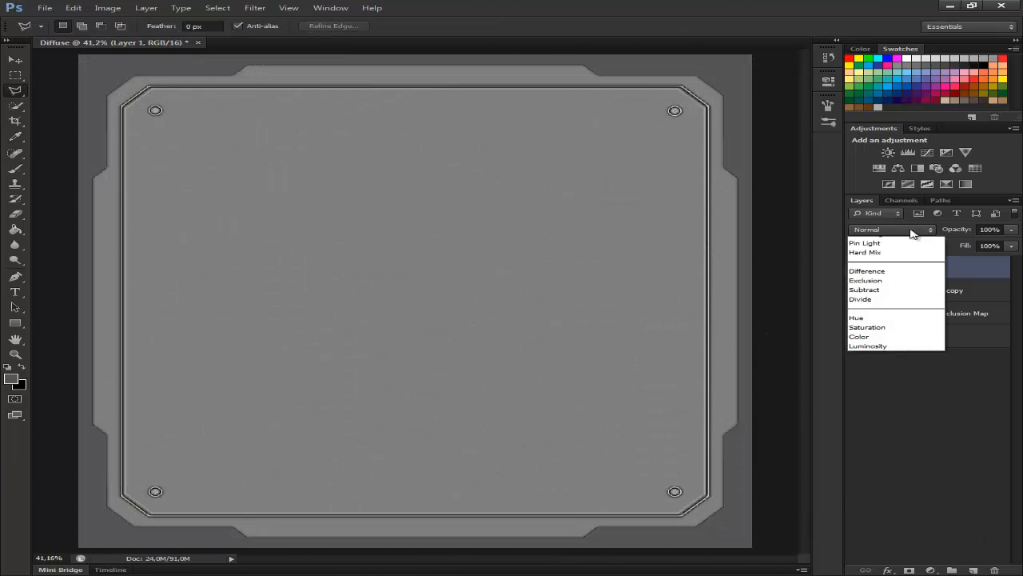
click(880, 271)
key(Down)
key(Down)
key(Up)
key(Down)
key(Down)
key(Down)
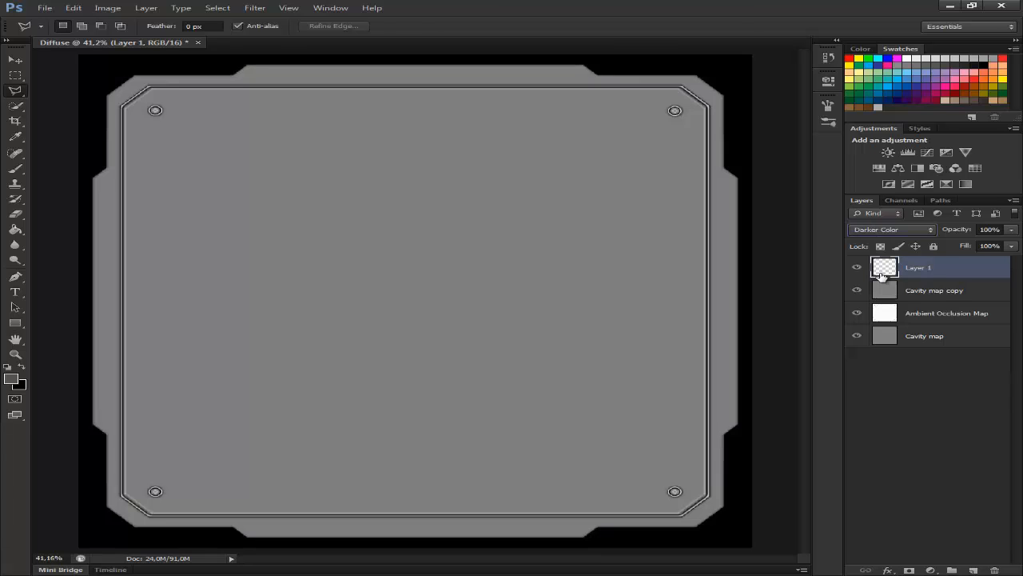
key(Down)
key(Down)
key(Down)
key(Down)
key(Down)
key(Down)
key(Down)
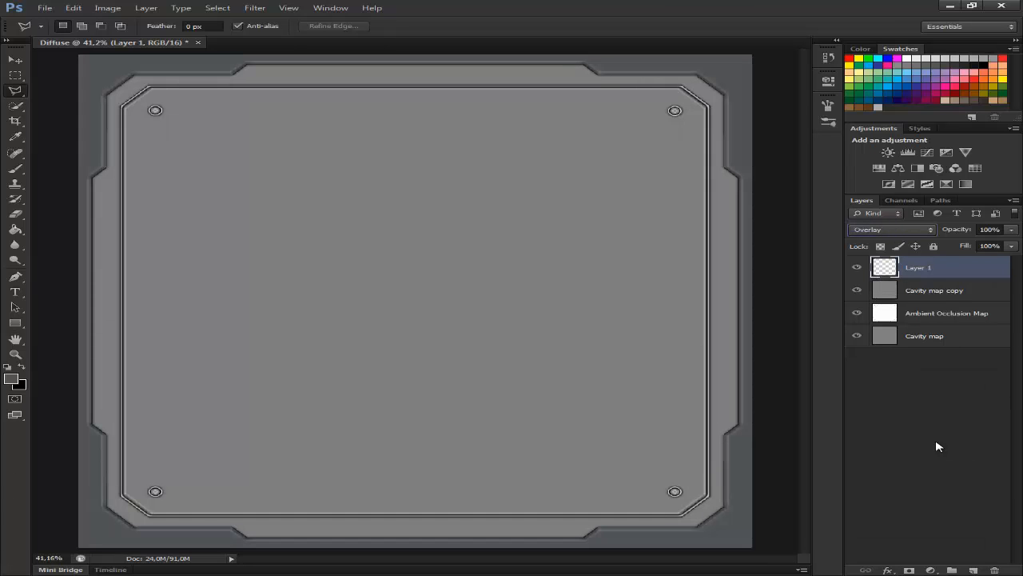
Step: Add a new layer on top and select the inner panel's chamfered outline with the Polygonal Lasso along the grid
key(ctrl+shift+alt+n)
key(ctrl+apostrophe)
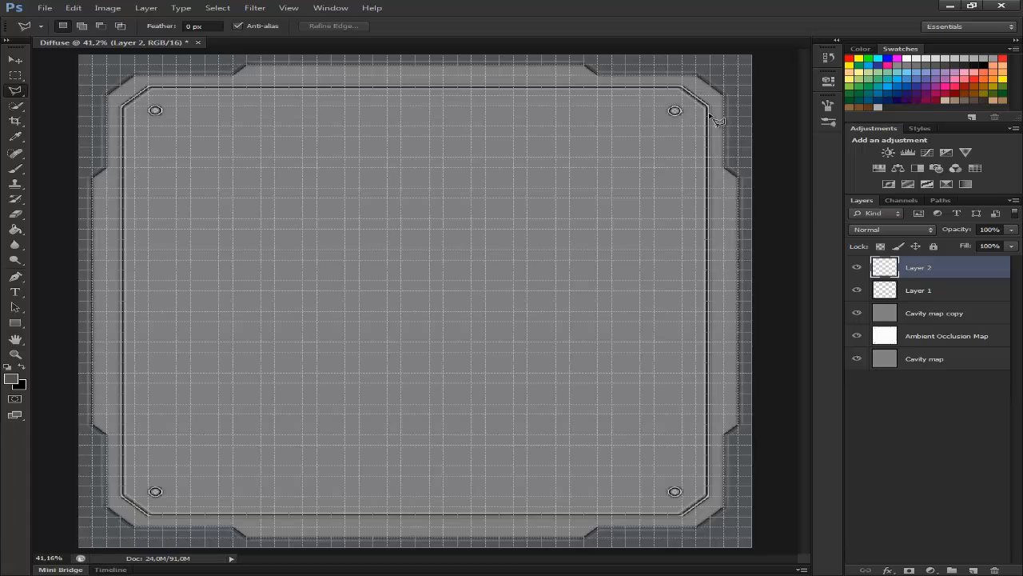
click(684, 85)
click(123, 106)
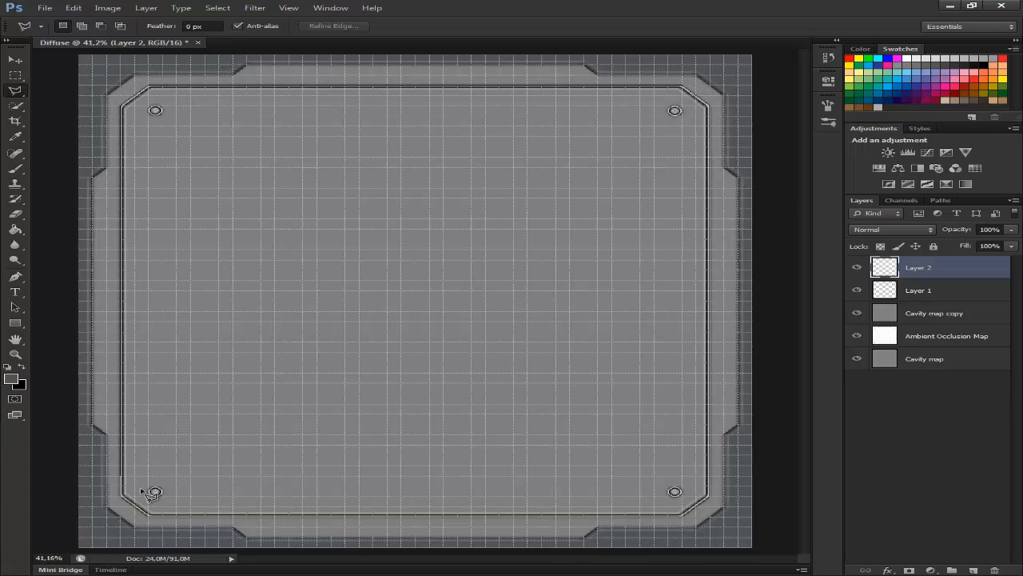
click(150, 517)
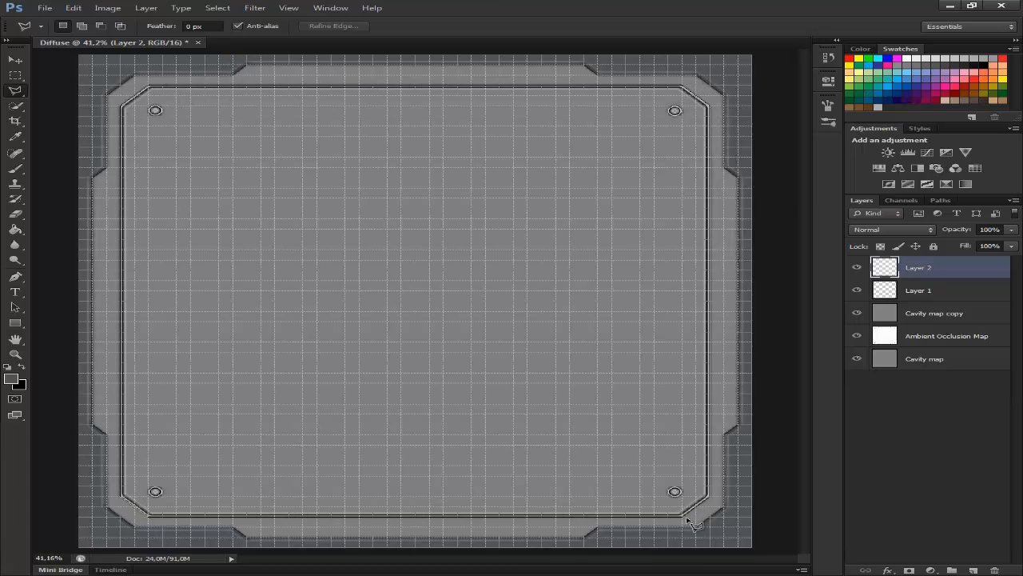
click(712, 105)
Step: Cut the upper-right bolt out of the inner panel selection with the Elliptical Marquee
key(z)
drag(657, 101, 714, 130)
key(m)
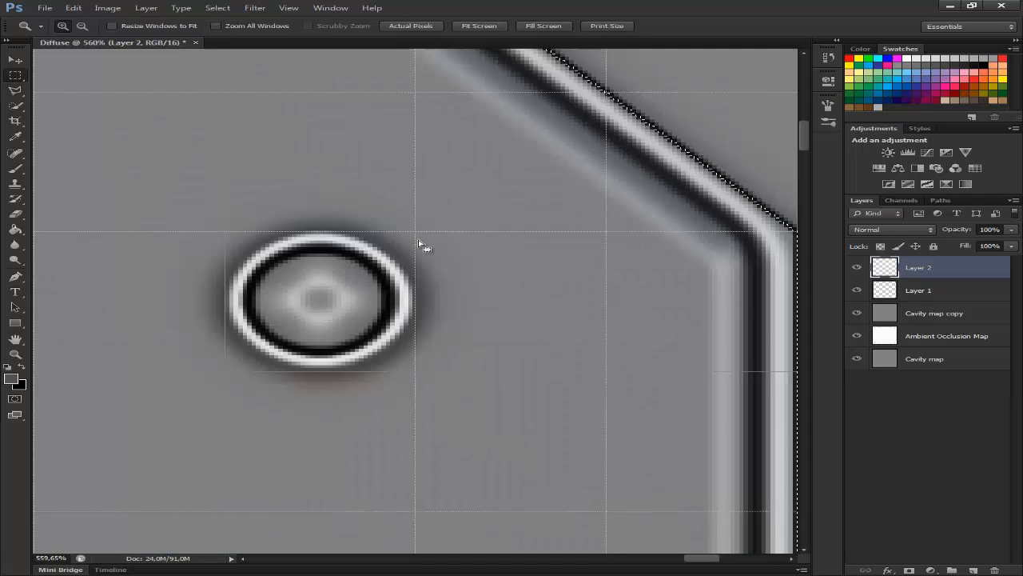
right_click(17, 79)
click(60, 85)
drag(418, 228, 234, 374)
key(z)
right_click(430, 295)
click(463, 303)
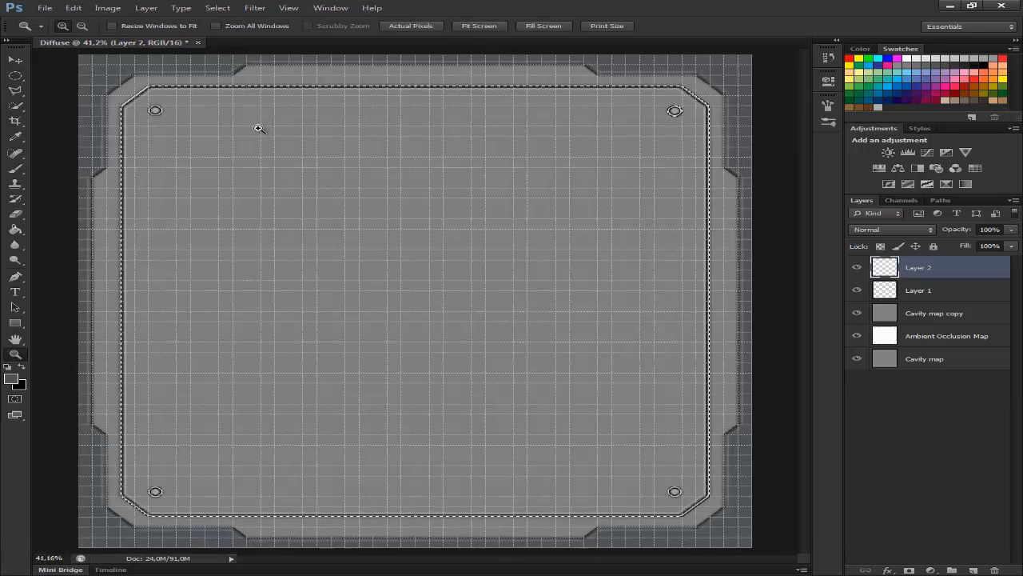
Step: Try to cut the upper-left and lower-left bolts out of the panel selection with the Elliptical Marquee
drag(145, 98, 175, 128)
key(m)
drag(187, 219, 414, 372)
key(z)
right_click(429, 309)
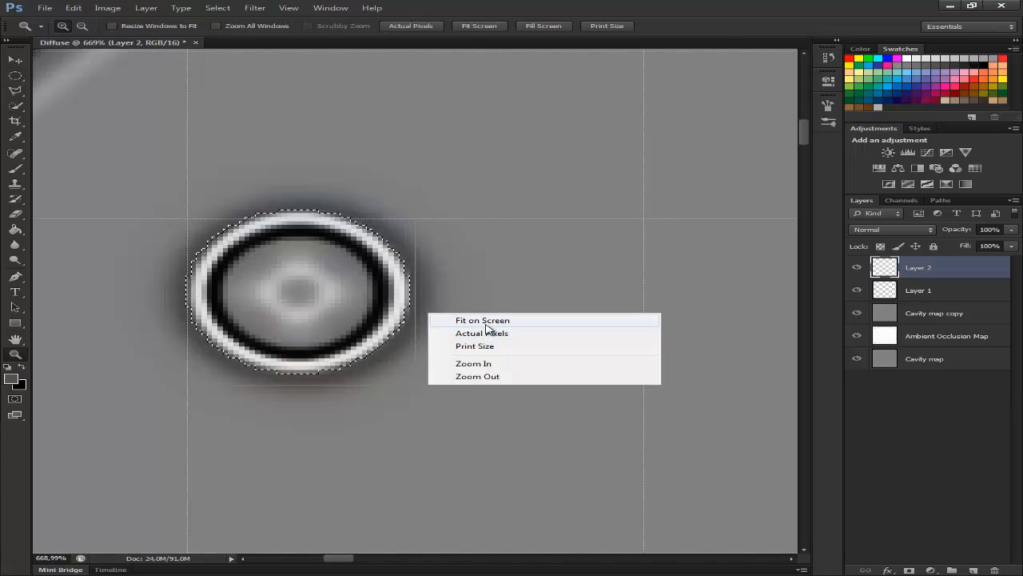
click(464, 319)
drag(137, 483, 191, 510)
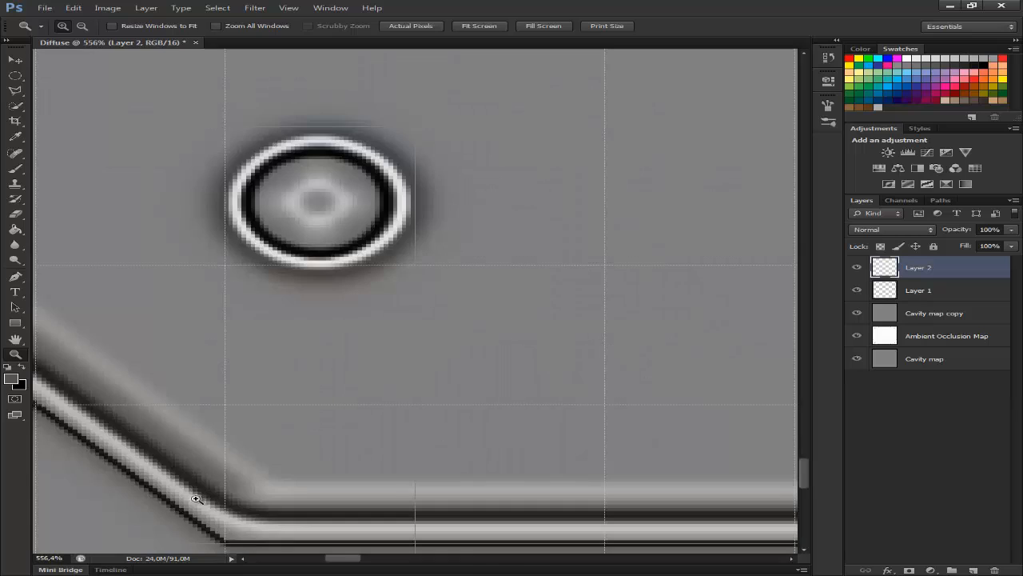
key(m)
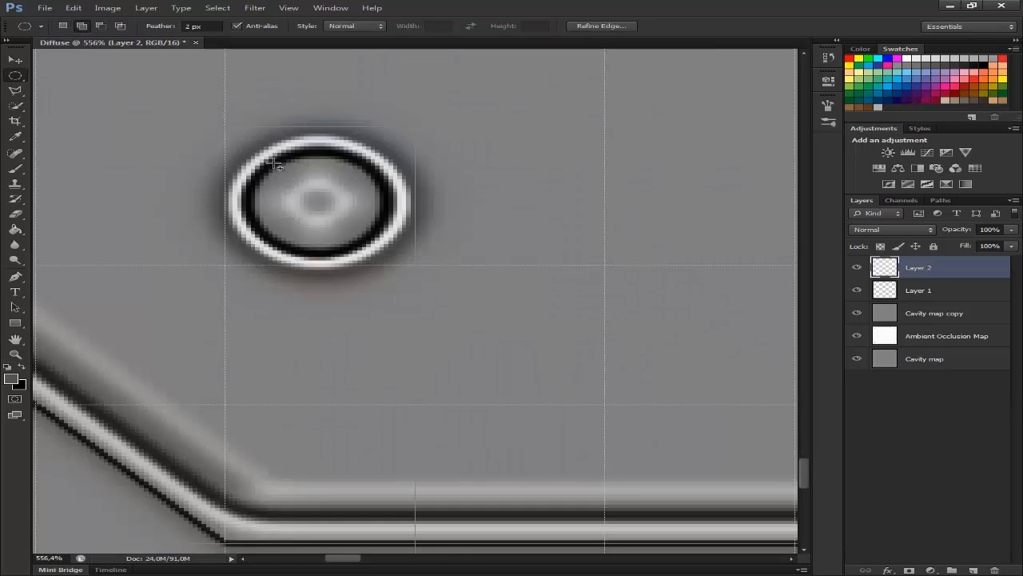
drag(227, 138, 414, 272)
scroll(390, 139, down, 2)
key(z)
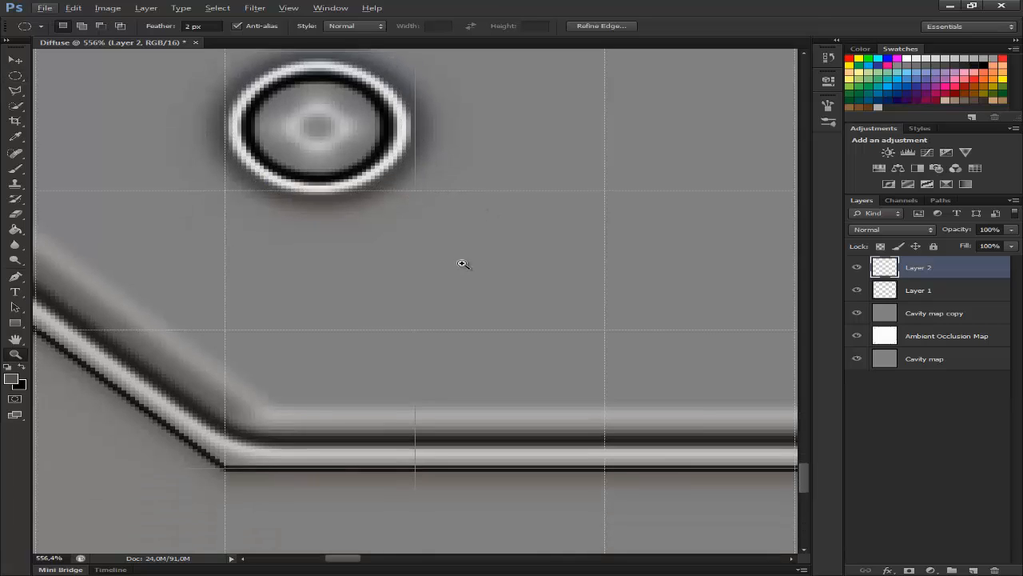
right_click(457, 261)
click(481, 272)
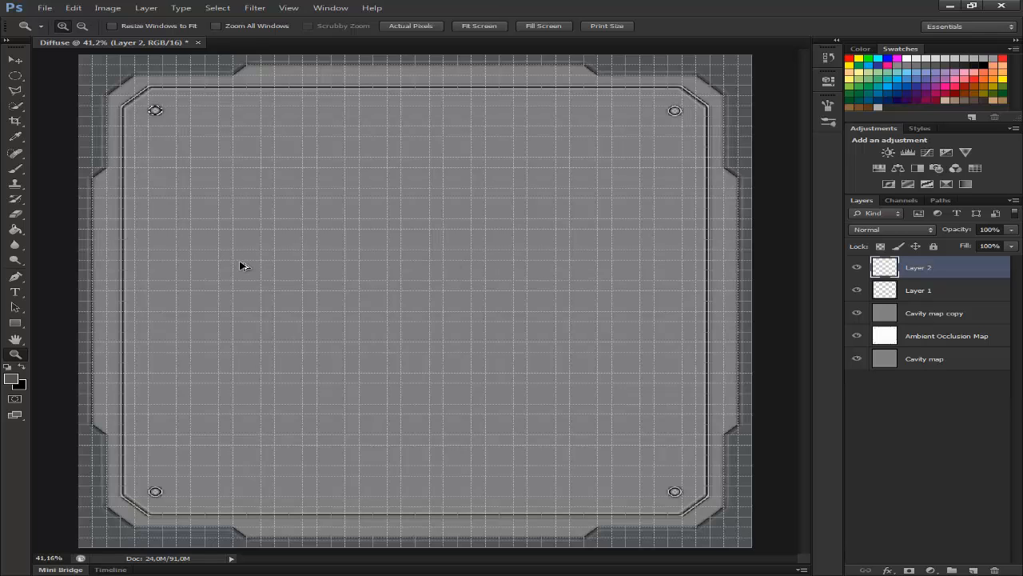
Step: Hide the grid and subtract the upper-left, lower-left and lower-right bolts from the inner panel selection with the Elliptical Marquee
mouse_move(189, 84)
mouse_down()
mouse_move(146, 149)
mouse_move(128, 150)
mouse_up()
key(l)
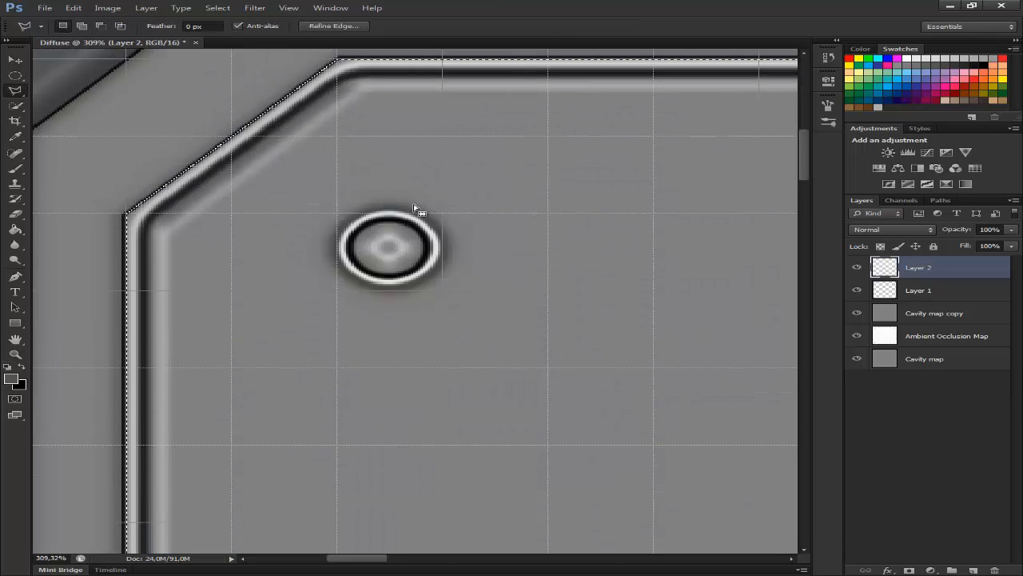
key(m)
drag(440, 212, 343, 282)
key(ctrl+h)
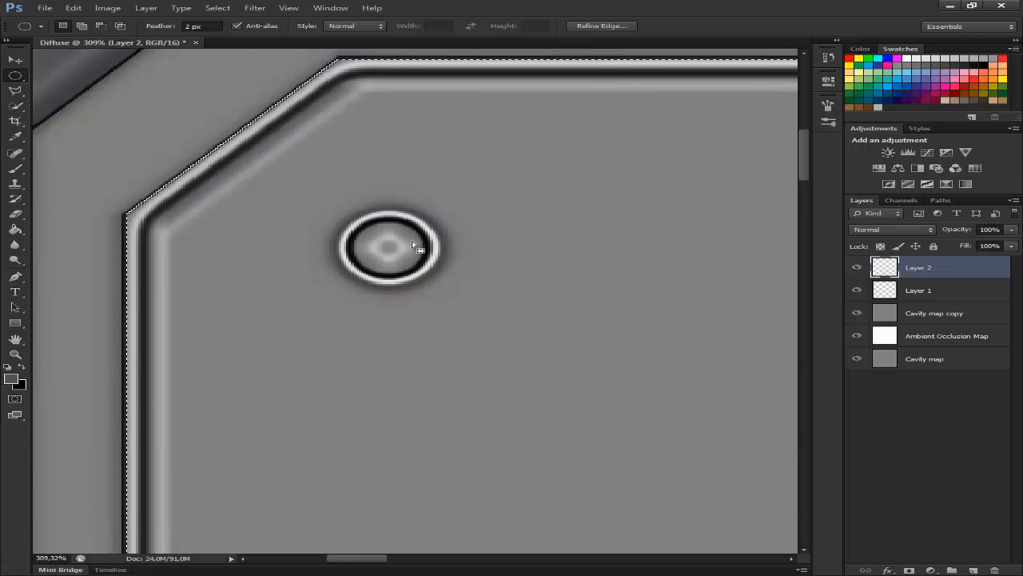
drag(435, 212, 343, 291)
drag(804, 178, 838, 482)
drag(435, 211, 341, 291)
drag(373, 557, 697, 558)
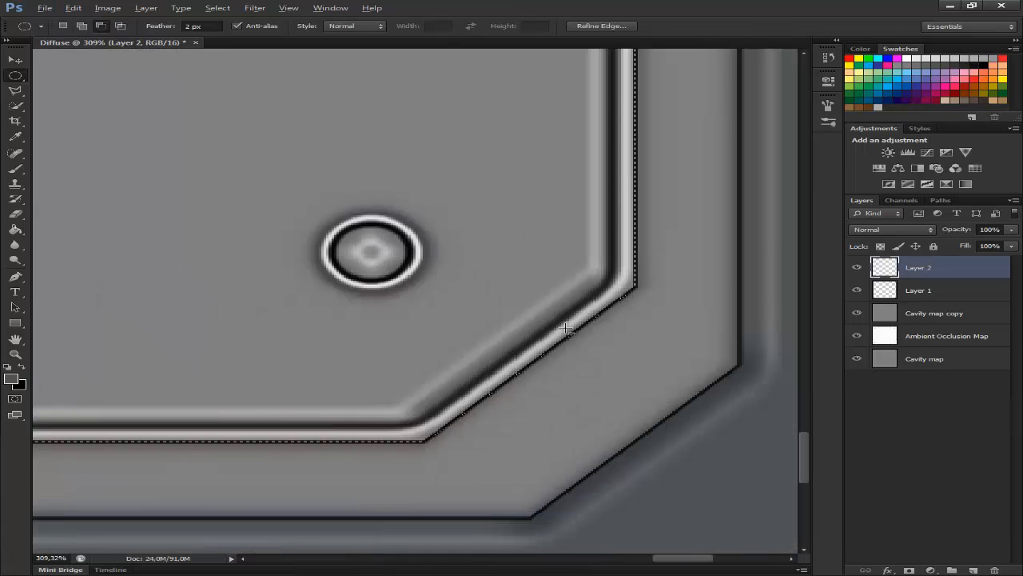
drag(425, 214, 315, 289)
Step: Paint the selected inner panel on Layer 2 with the Brush in the current dark gray
key(ctrl+0)
key(b)
mouse_move(192, 120)
mouse_down()
mouse_move(631, 120)
mouse_move(680, 402)
mouse_move(447, 376)
mouse_move(366, 191)
mouse_move(261, 320)
mouse_up()
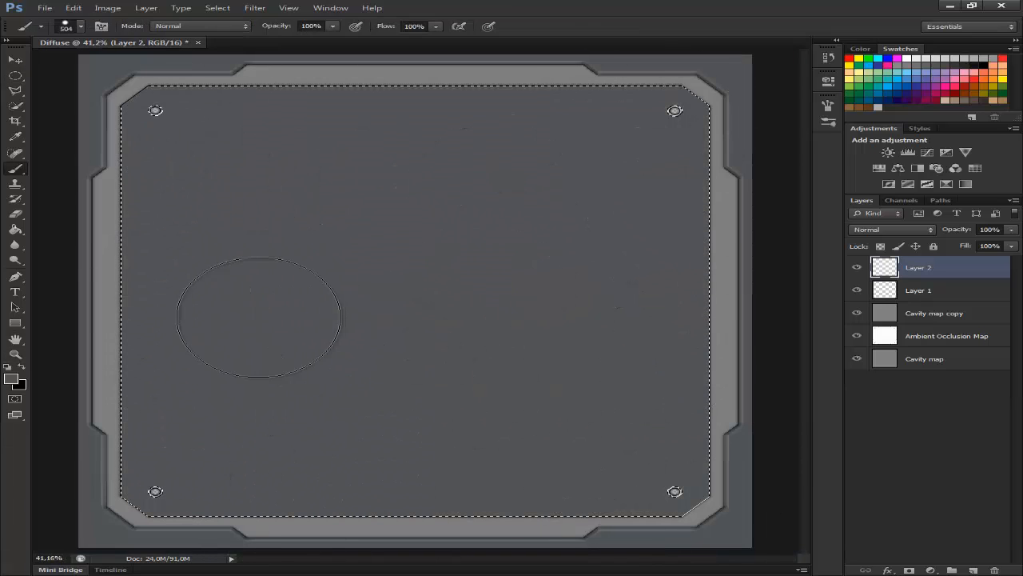
Step: Try the lighter gray #8c8f91 over the inner panel with the Brush and undo the stroke
click(11, 378)
click(304, 213)
drag(307, 218, 306, 220)
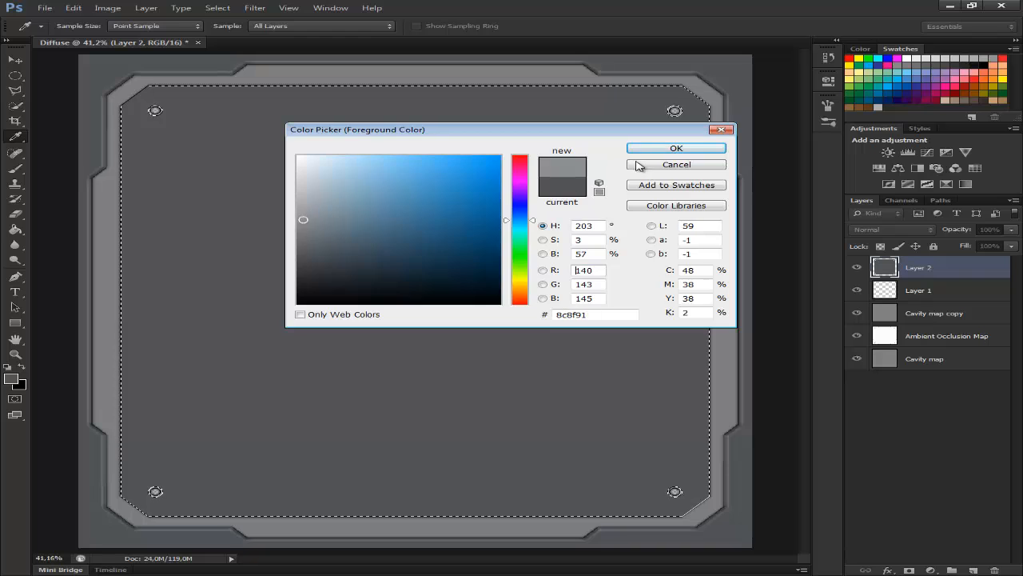
click(651, 149)
mouse_move(671, 96)
mouse_down()
mouse_move(126, 121)
mouse_move(107, 249)
mouse_up()
key(ctrl+z)
Step: Repaint the inner panel on Layer 2 in a medium neutral gray, then invert the selection and add a new layer
click(11, 382)
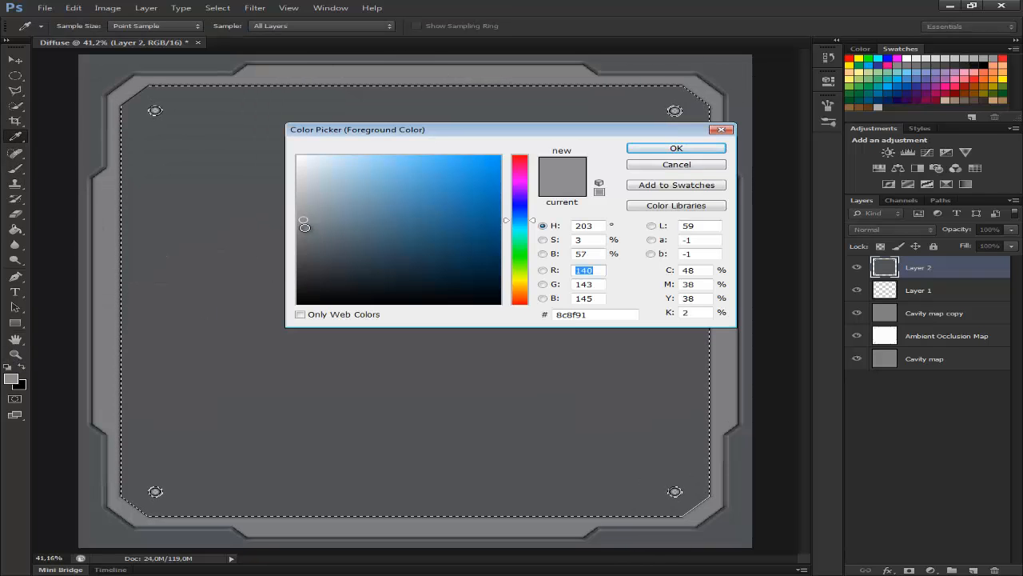
drag(306, 227, 293, 245)
click(660, 145)
mouse_move(663, 138)
mouse_down()
mouse_move(661, 192)
mouse_move(103, 292)
mouse_move(690, 423)
mouse_move(119, 491)
mouse_up()
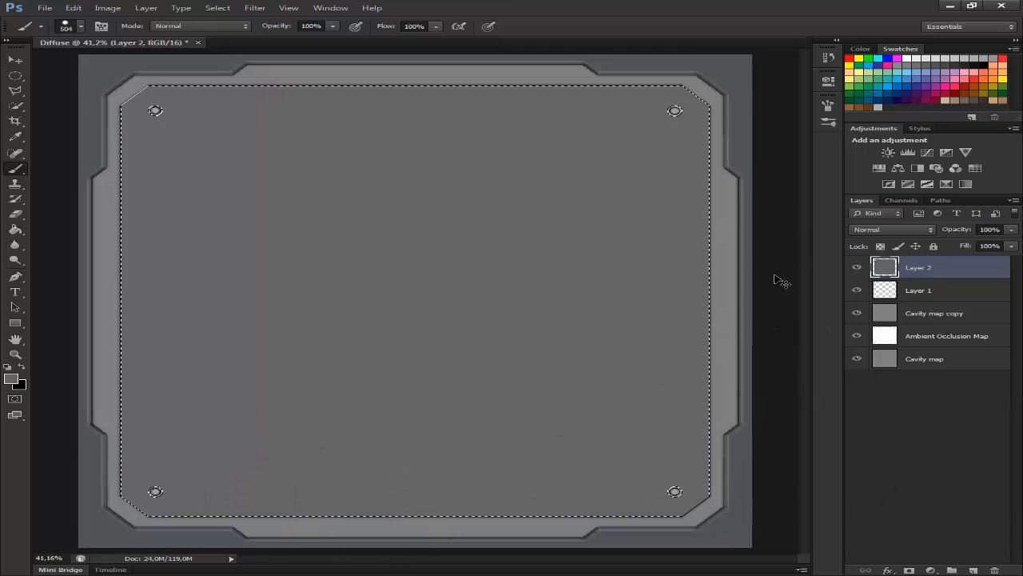
key(ctrl+shift+i)
click(973, 569)
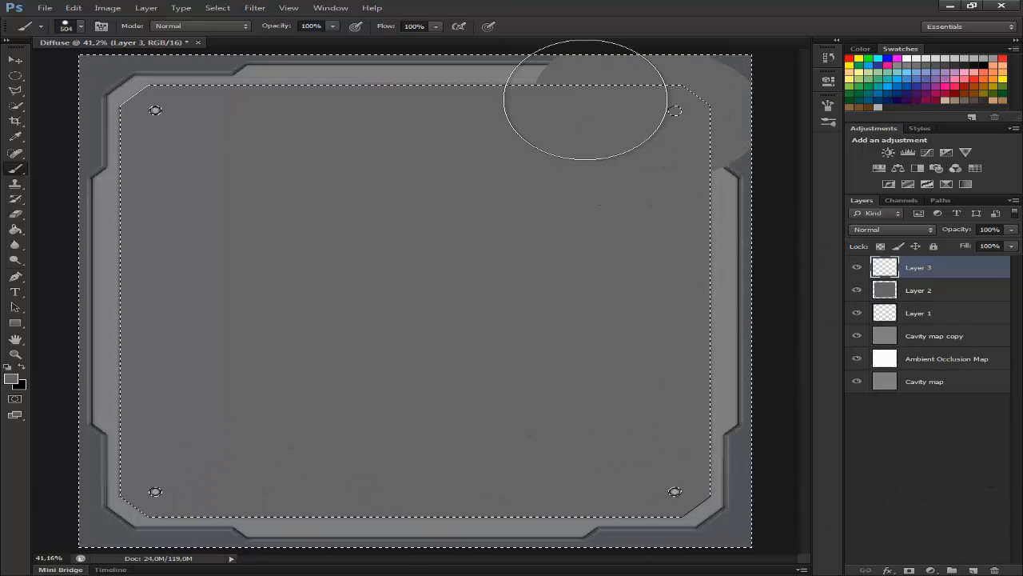
Step: Try to isolate the frame around the inner panel with the Polygonal Lasso and paint it on Layer 3, then undo and deselect
key(ctrl+apostrophe)
key(l)
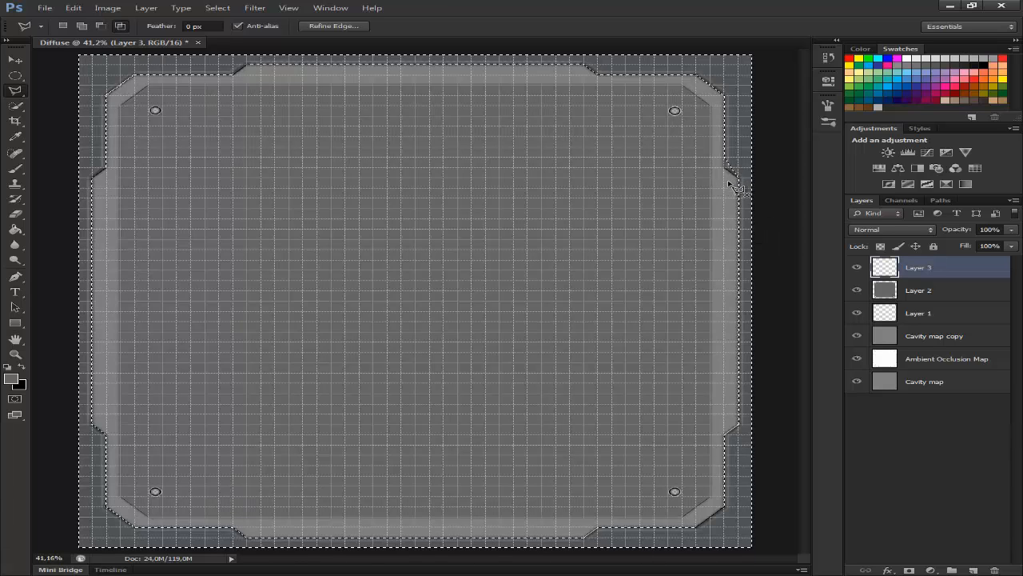
click(725, 162)
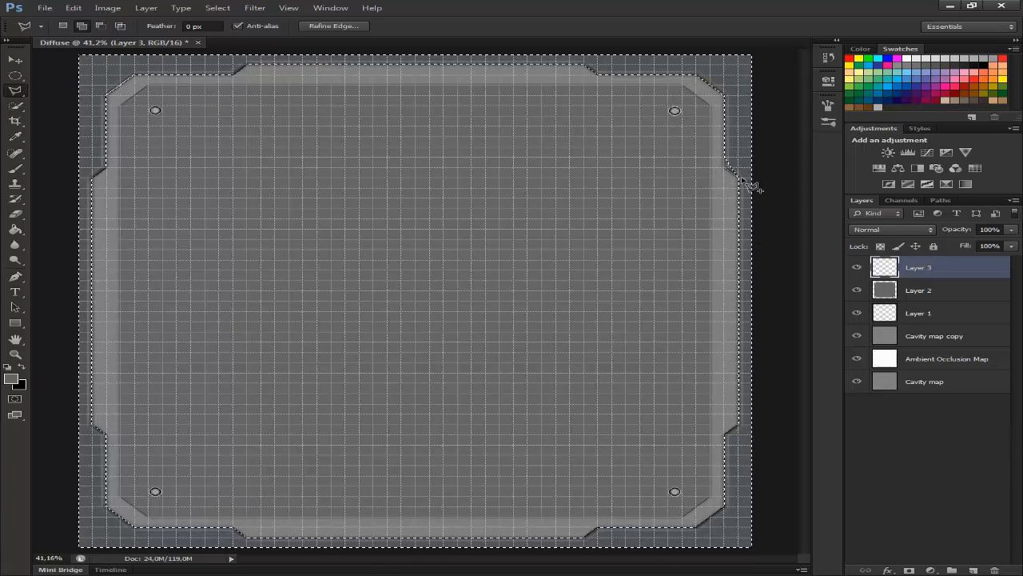
key(b)
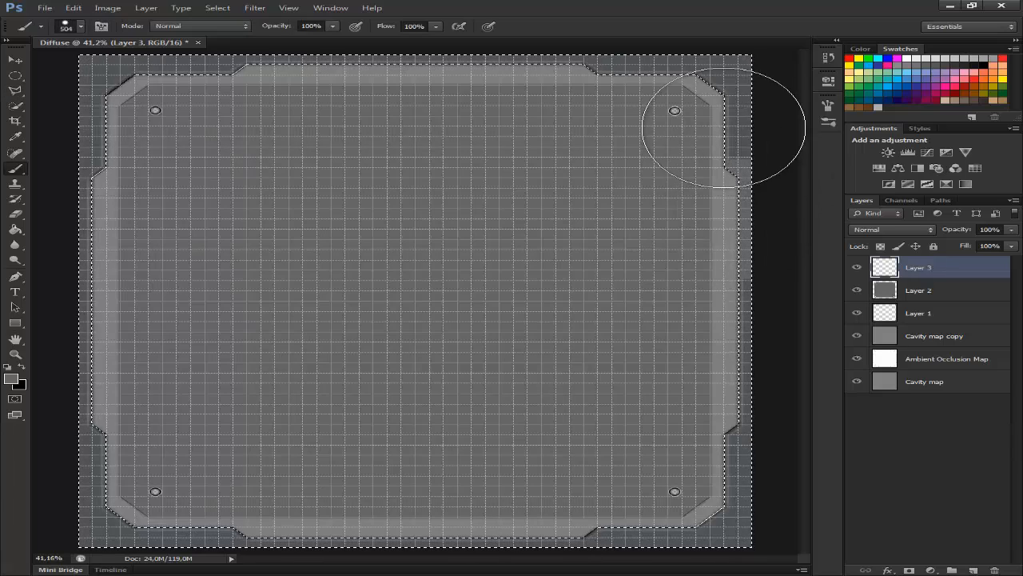
mouse_move(726, 125)
mouse_down()
mouse_move(339, 484)
mouse_move(719, 464)
mouse_up()
key(ctrl+z)
key(l)
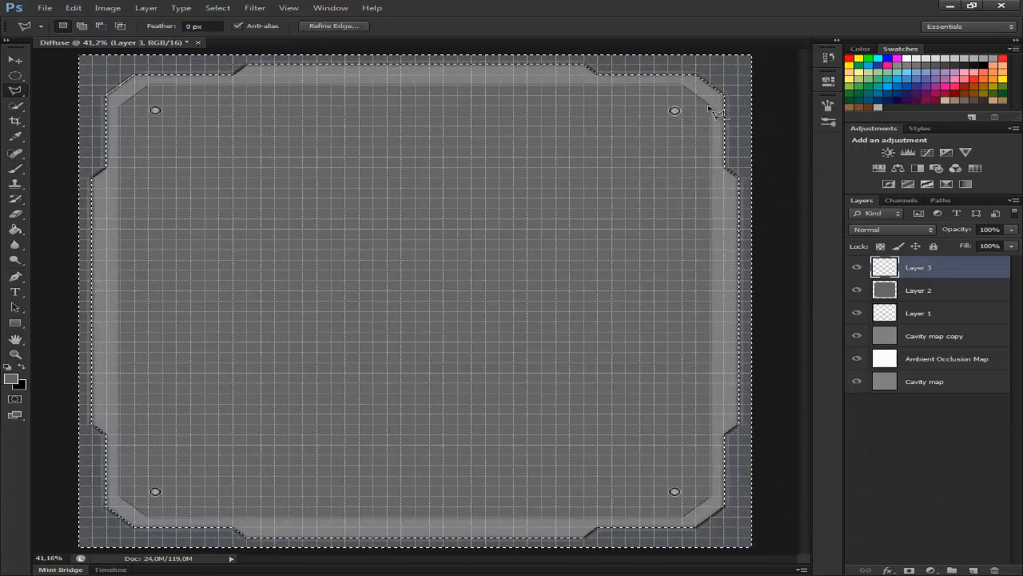
key(ctrl+d)
key(ctrl+0)
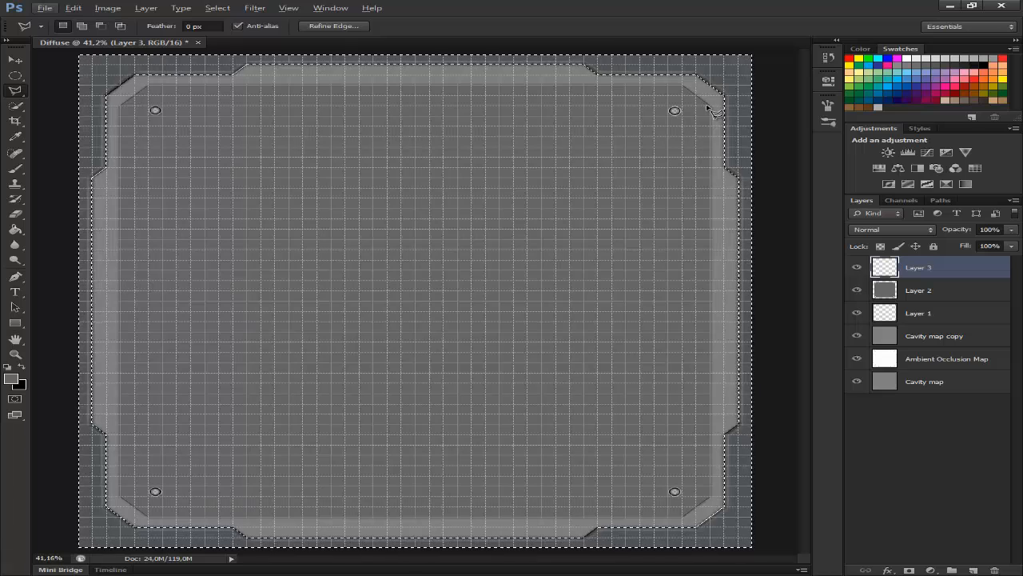
Step: Select the upper-right bolt with the Elliptical Marquee, enclosing its outer ring
key(z)
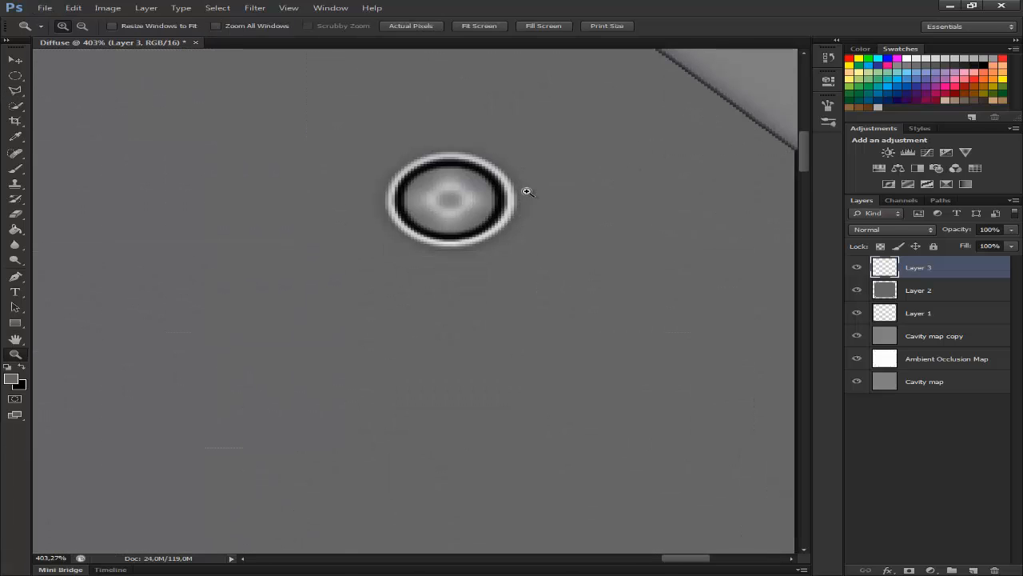
scroll(542, 230, up, 2)
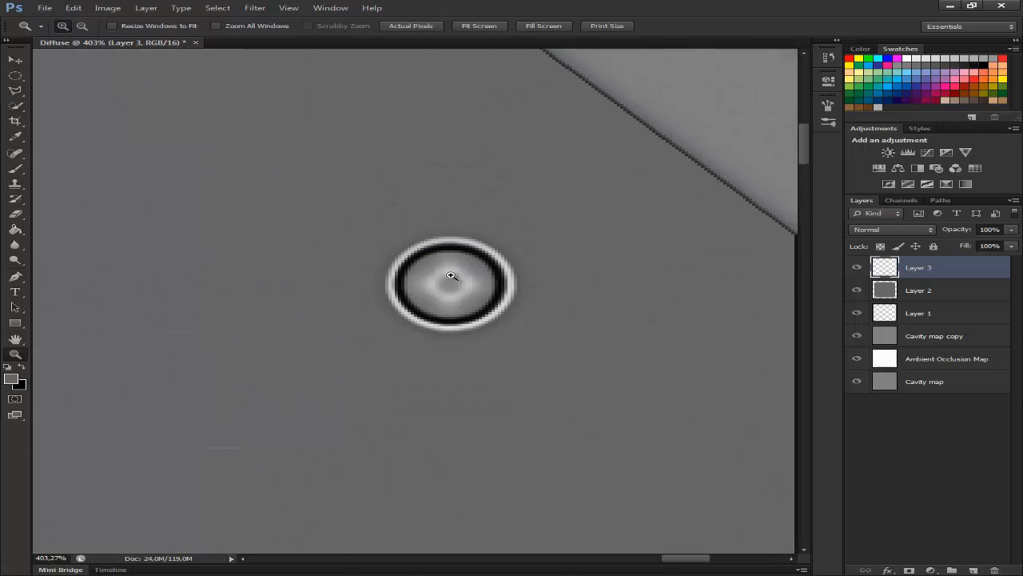
key(m)
mouse_move(439, 316)
mouse_down()
mouse_move(376, 360)
mouse_move(388, 359)
mouse_up()
key(z)
right_click(541, 238)
click(554, 246)
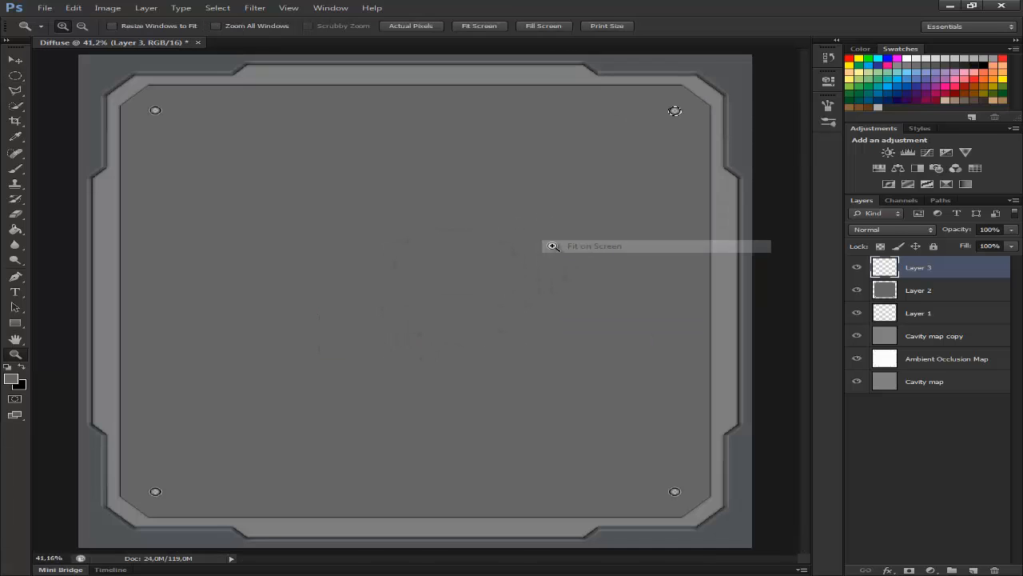
Step: Fill the upper-right bolt on Layer 3 with dark gray #3f4040 and copy the fill onto the upper-left bolt
key(b)
click(9, 379)
click(299, 265)
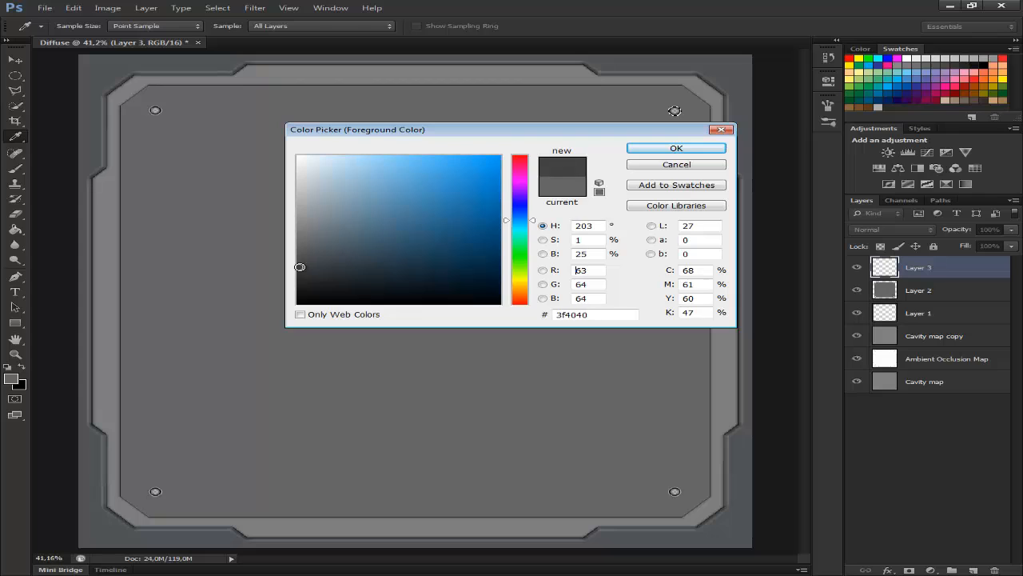
click(637, 148)
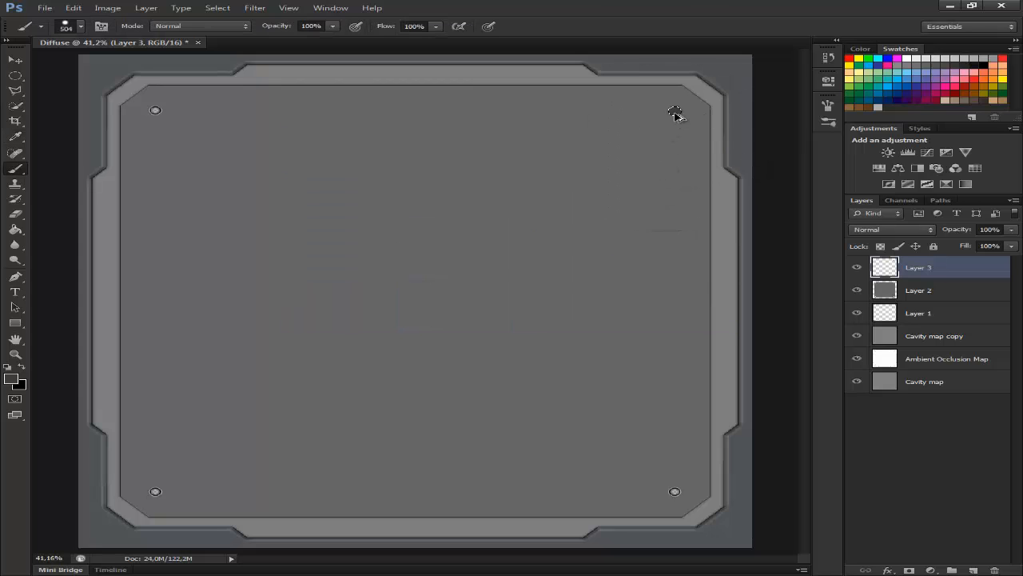
drag(675, 113, 155, 156)
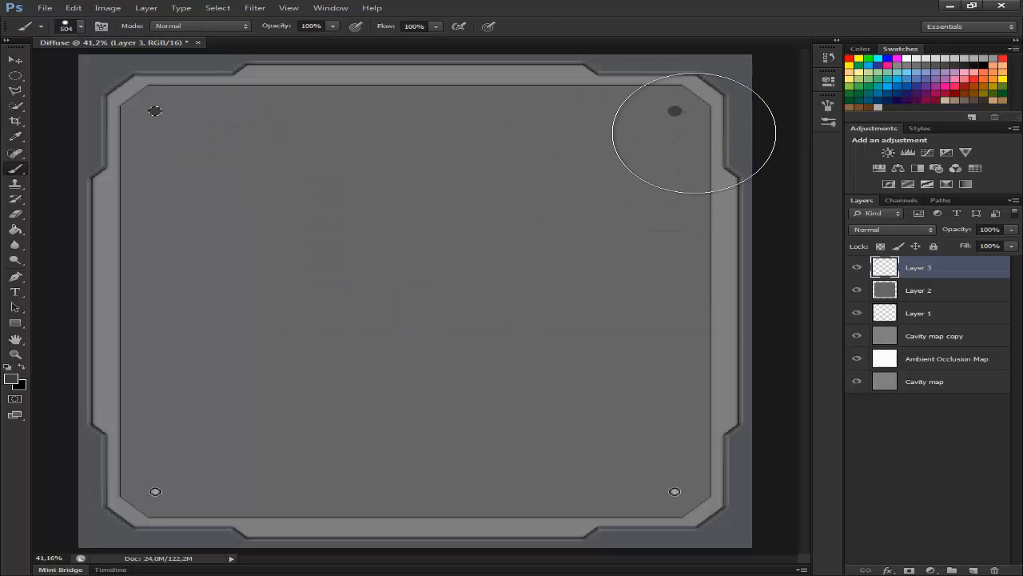
Step: Copy the two upper bolt fills down onto the two lower bolts and clear the selection
key(m)
mouse_move(718, 88)
mouse_down()
mouse_move(116, 155)
mouse_move(79, 148)
mouse_up()
drag(424, 129, 474, 504)
key(ctrl+d)
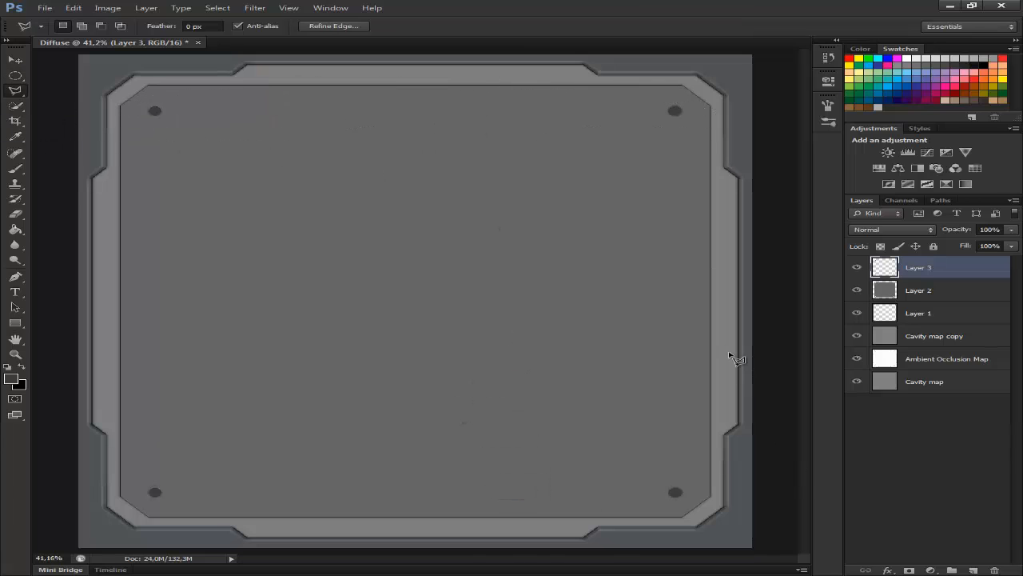
Step: Set the blend mode of Layer 2 and Layer 3 to Overlay, then select only Layer 2
key(z)
shift+click(921, 297)
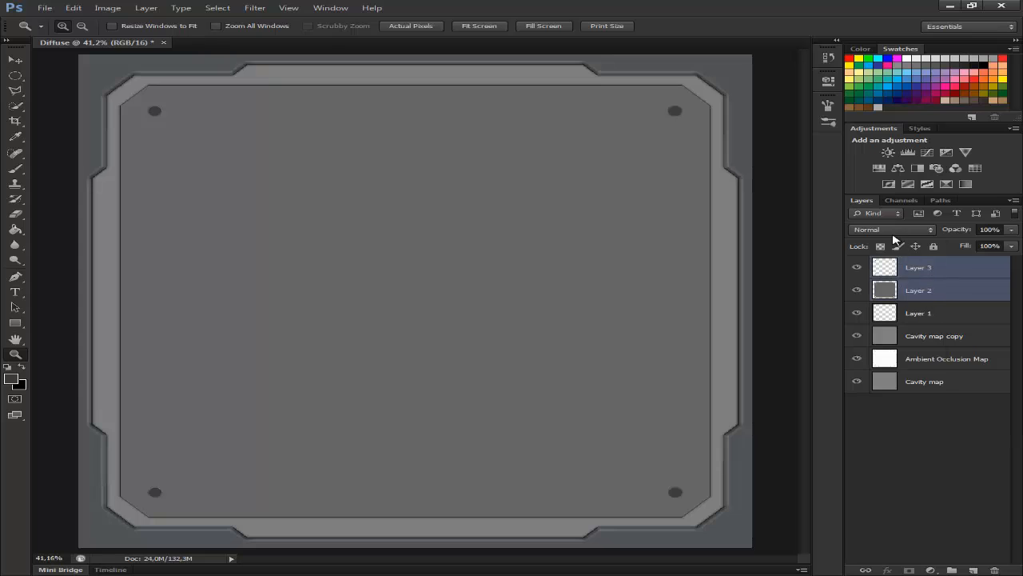
click(895, 230)
click(865, 384)
click(896, 421)
click(919, 290)
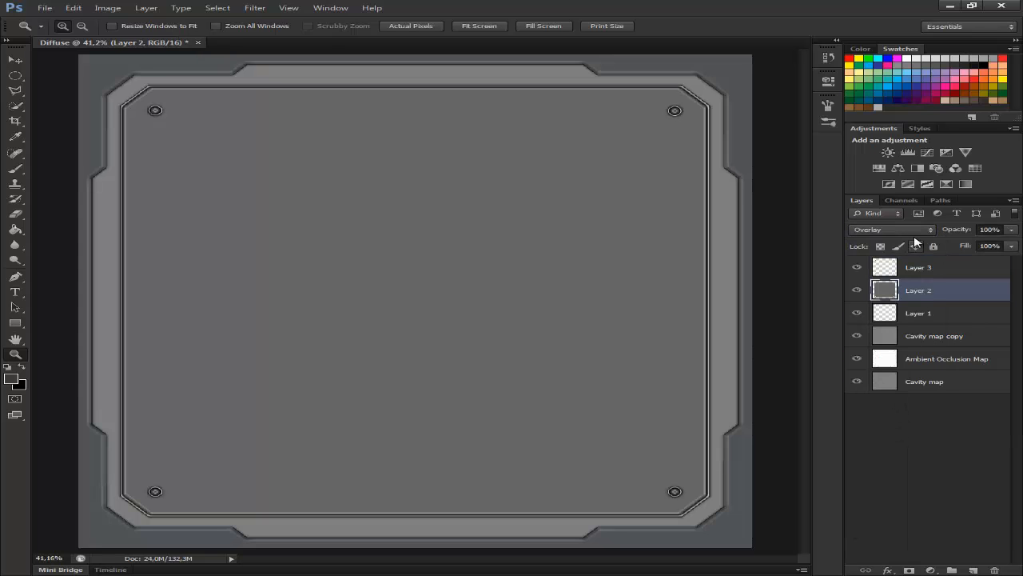
Step: Try other blend modes, including Linear Burn, Vivid Light and Subtract, on Layer 2 and restore Overlay
click(891, 230)
click(888, 282)
key(Down)
key(Down)
key(Down)
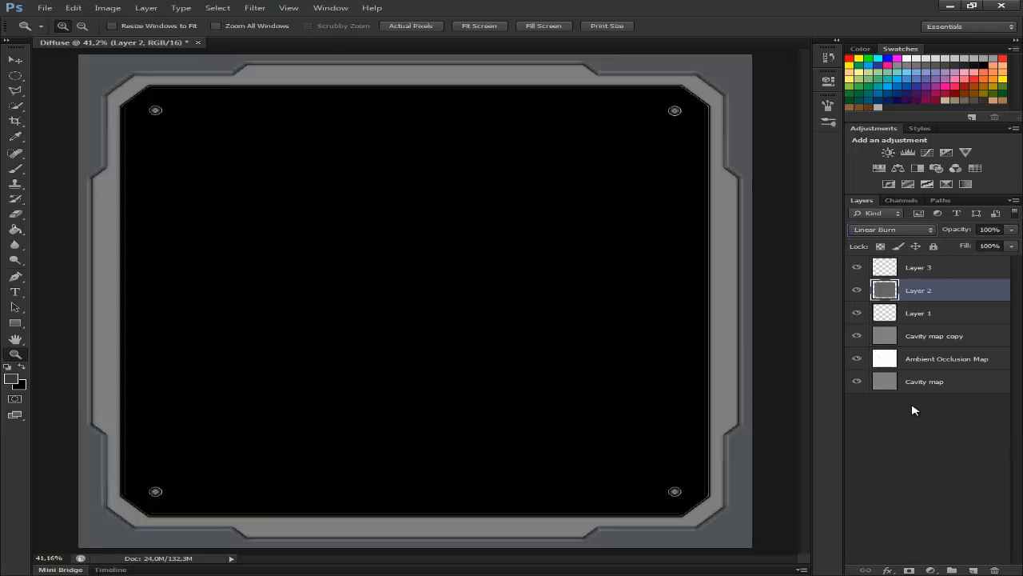
key(Down)
key(Down)
key(Down)
key(Down)
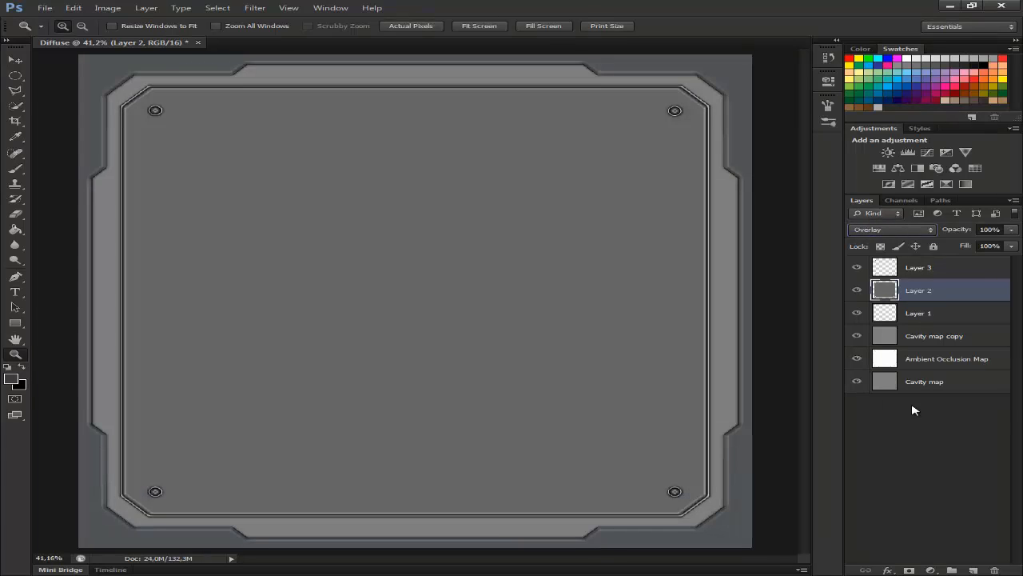
key(Down)
key(Down)
key(Down)
key(Down)
key(Down)
key(Down)
key(Up)
key(Up)
key(Up)
key(Up)
key(Up)
key(Up)
key(Up)
key(Up)
key(Up)
key(Up)
key(Up)
key(Up)
key(Up)
key(Up)
key(Up)
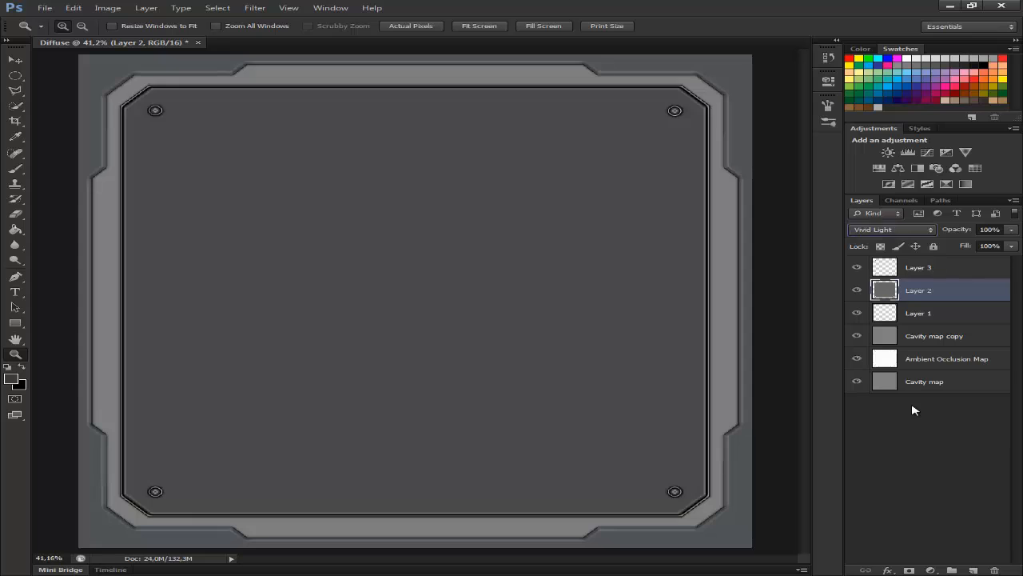
key(Down)
key(Down)
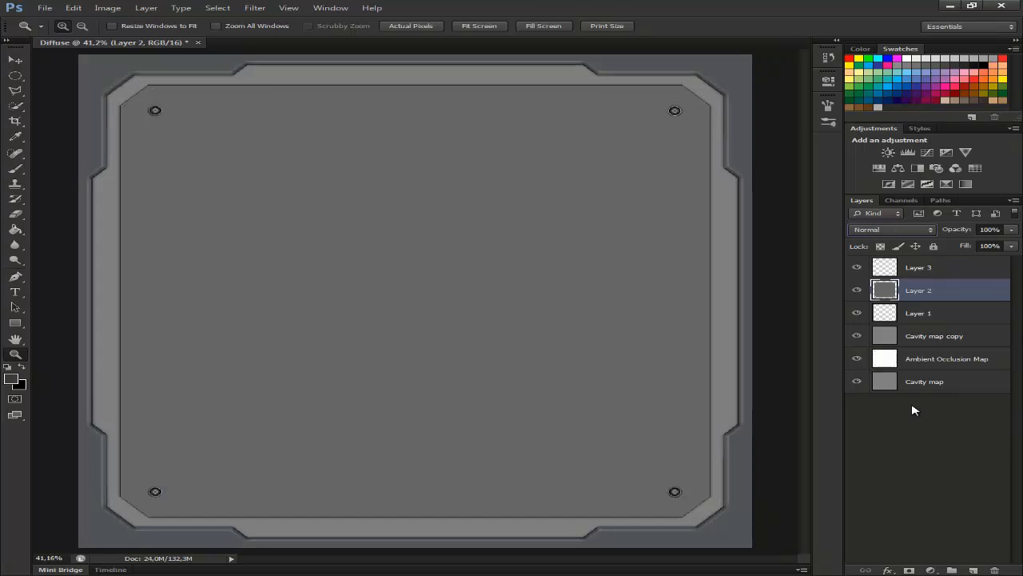
key(Down)
key(Down)
key(Down)
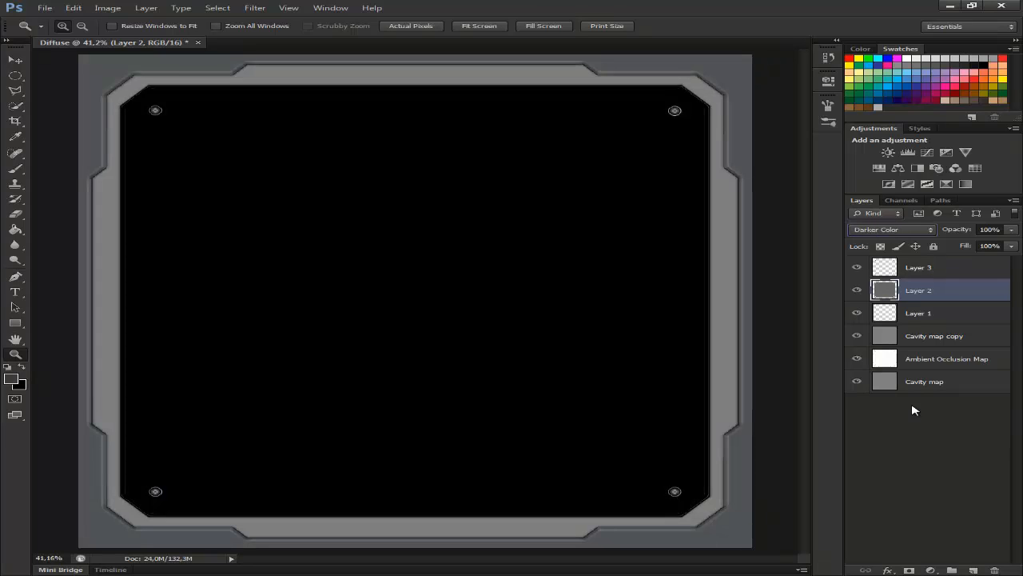
key(Down)
key(Down)
key(Down)
key(Down)
key(Down)
key(Down)
key(Down)
key(Down)
key(Down)
key(Down)
key(Down)
key(Down)
key(Down)
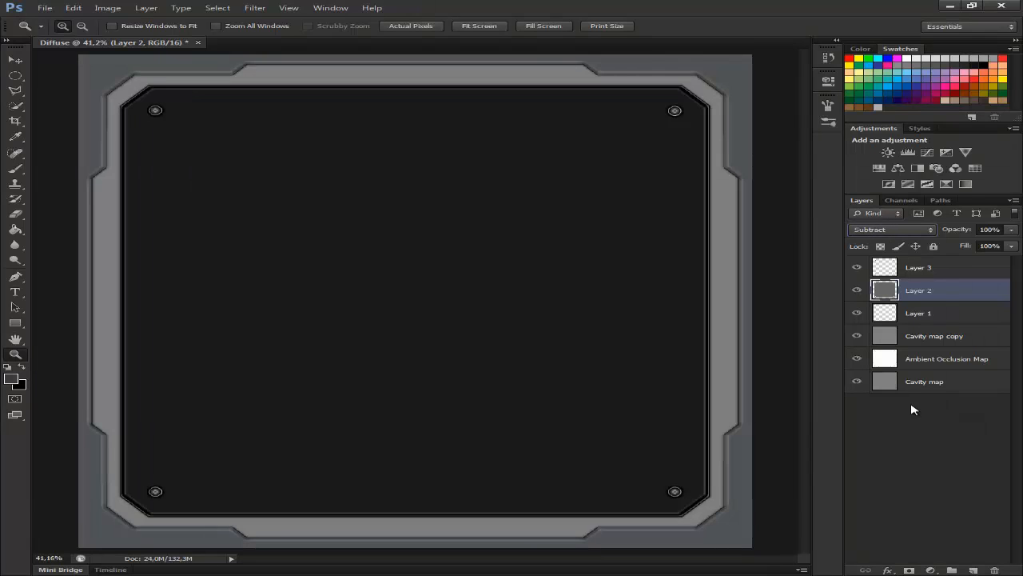
click(893, 229)
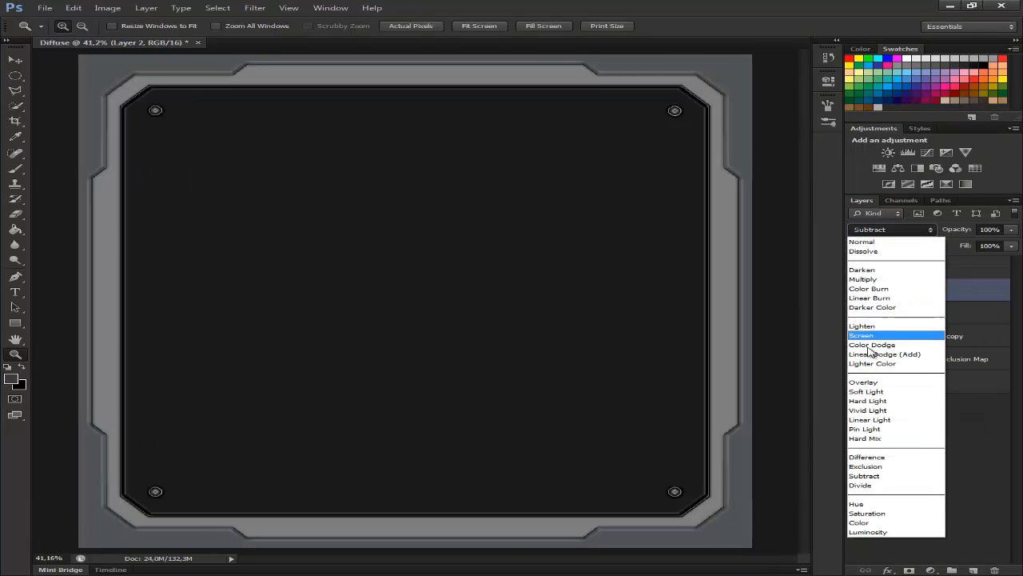
click(875, 383)
click(898, 438)
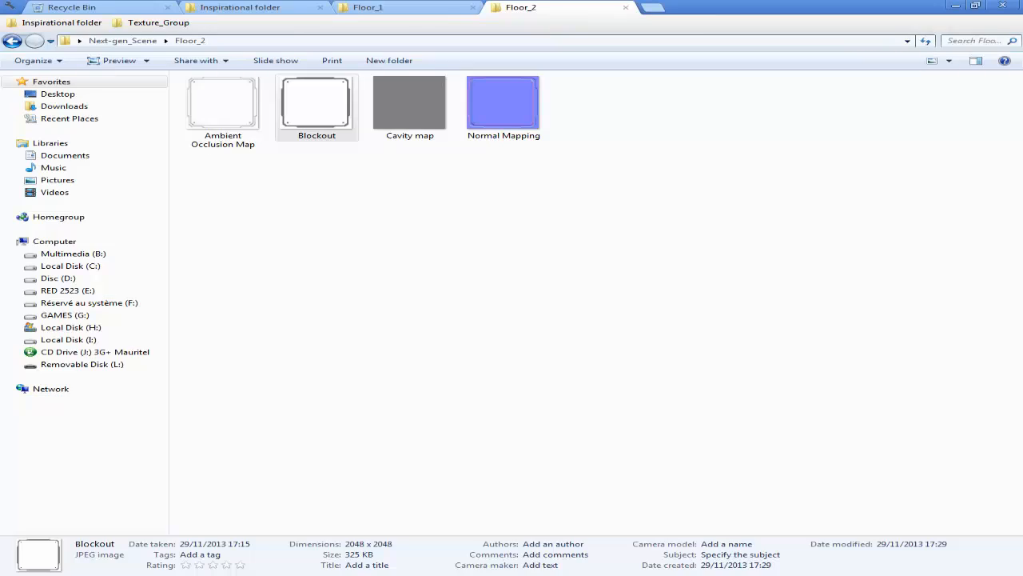
Step: Switch to the file explorer, open the Metal folder of Texture_Group, and enlarge its thumbnails
click(126, 41)
click(258, 94)
double_click(258, 94)
right_click(472, 177)
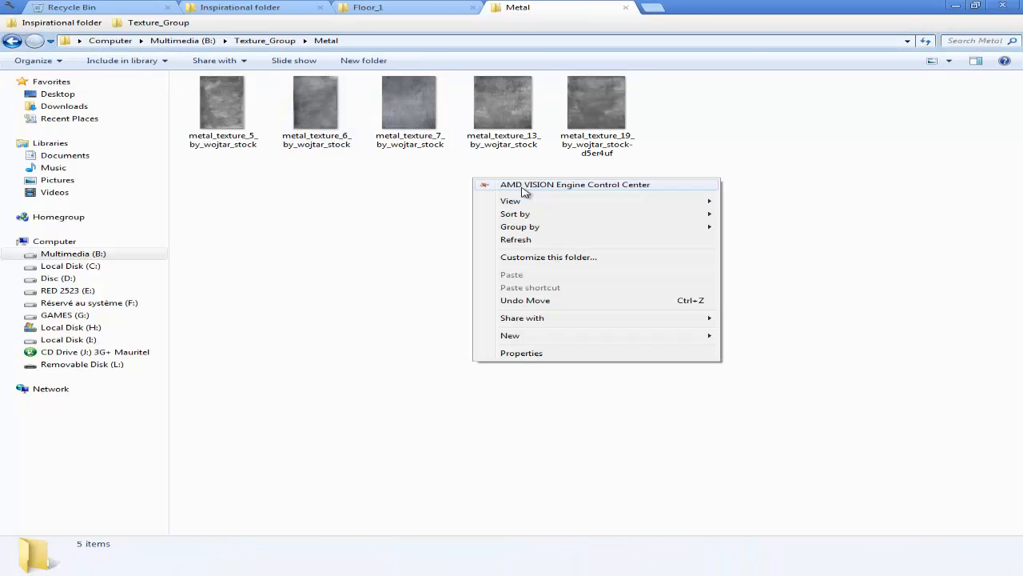
mouse_move(534, 205)
click(787, 201)
Step: Place metal_texture_13_by_wojtar_stock into the Diffuse document and stretch it over the whole canvas
click(272, 297)
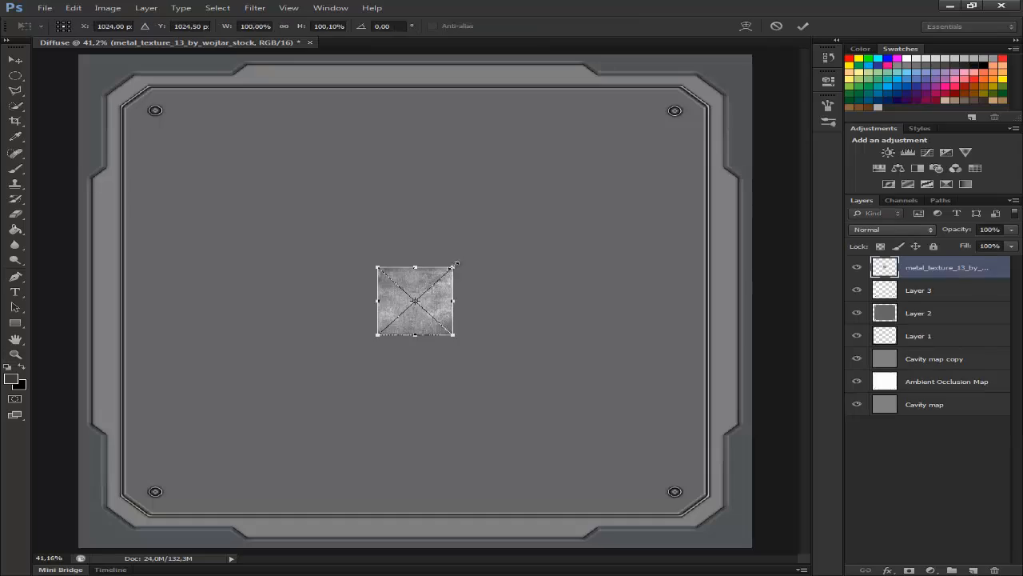
drag(454, 267, 753, 55)
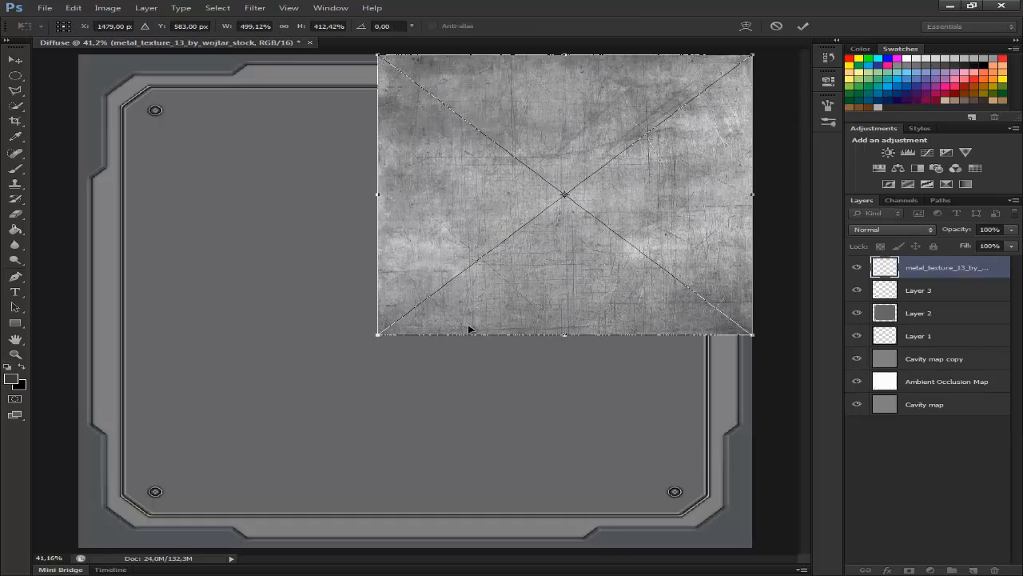
drag(377, 335, 79, 548)
key(Return)
key(z)
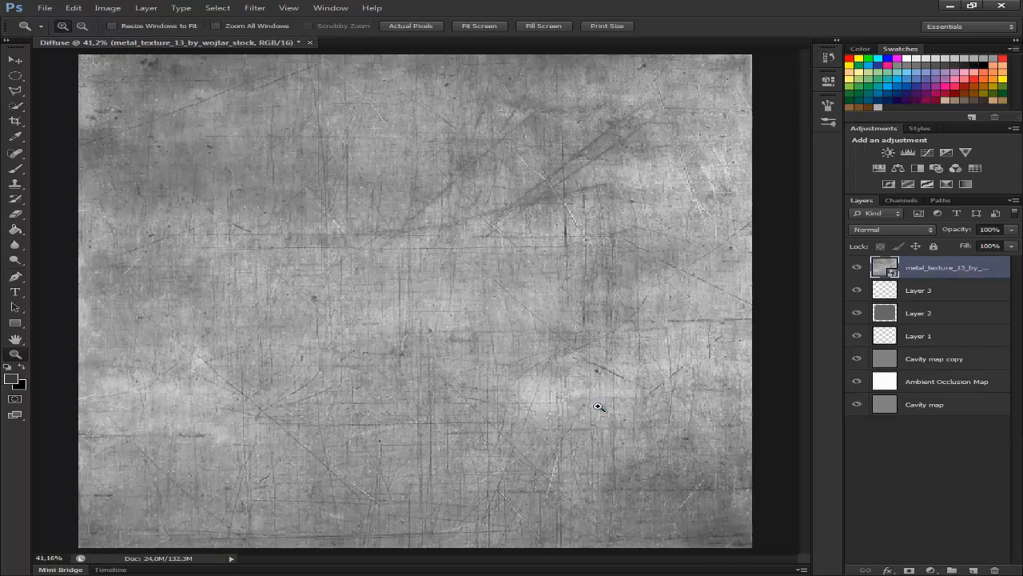
Step: Rasterize the metal_texture_13 layer and set it to Overlay at 25% opacity
right_click(940, 268)
click(731, 283)
click(911, 230)
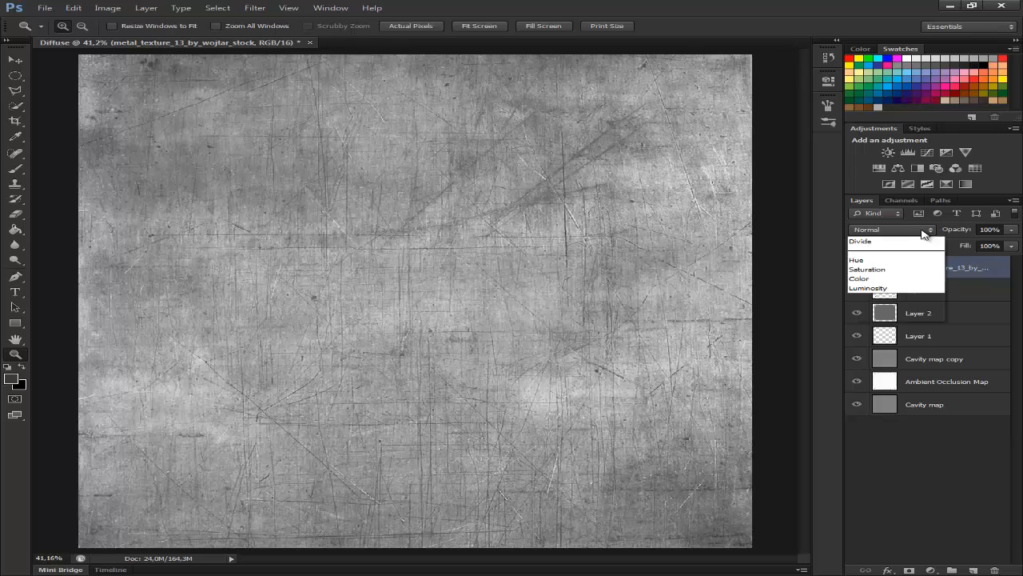
click(880, 241)
key(Down)
key(Down)
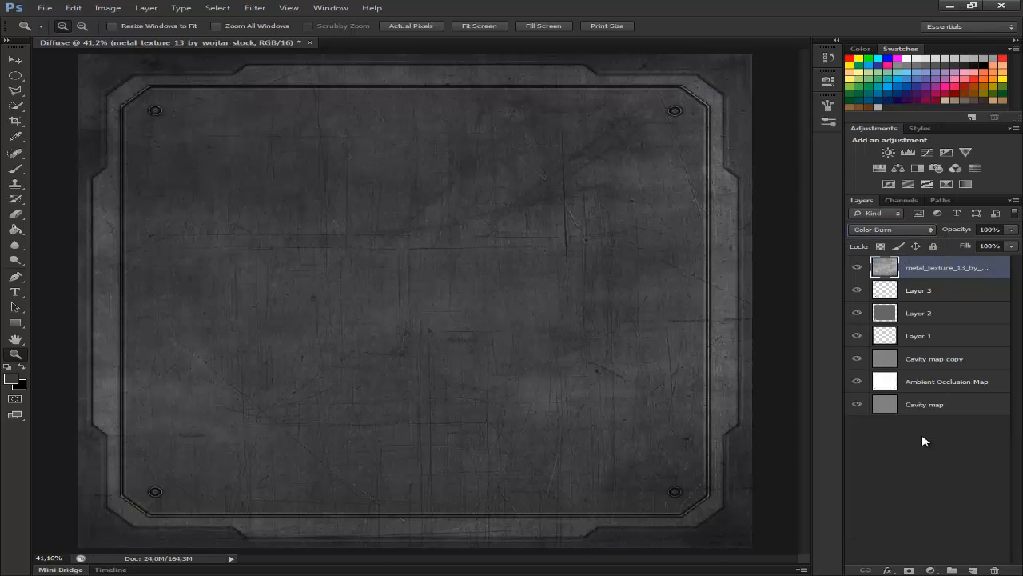
key(Down)
click(891, 230)
click(887, 386)
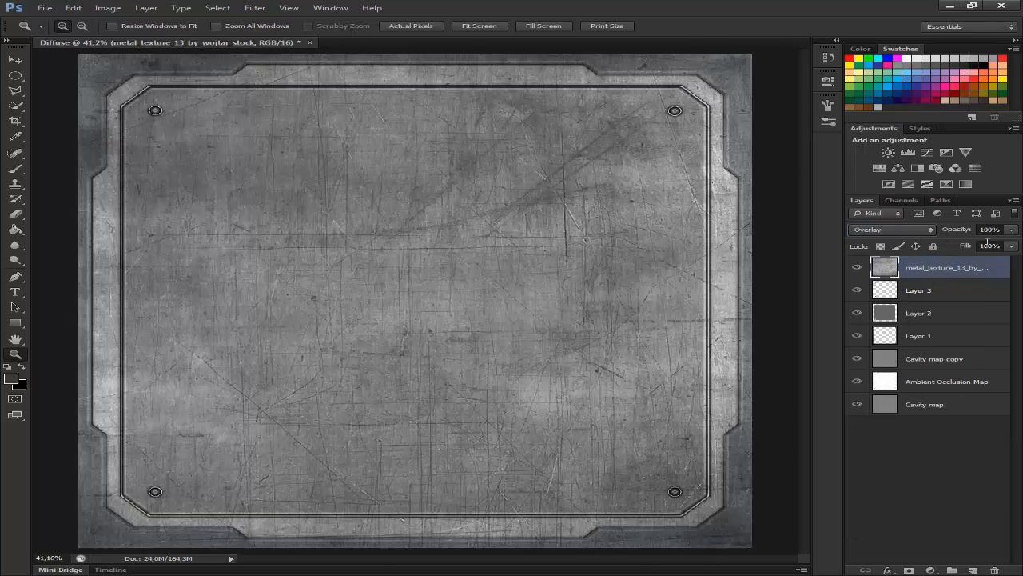
drag(982, 245, 956, 247)
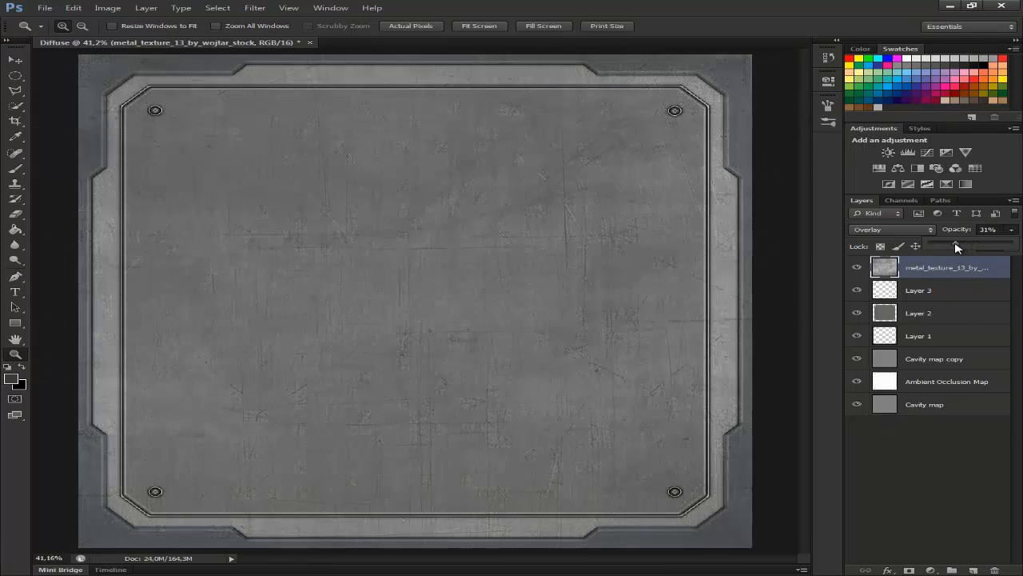
Step: Duplicate the metal_texture_13 layer and try blending the copy with Lighter Color at 59% and Multiply at 21% opacity
key(ctrl+j)
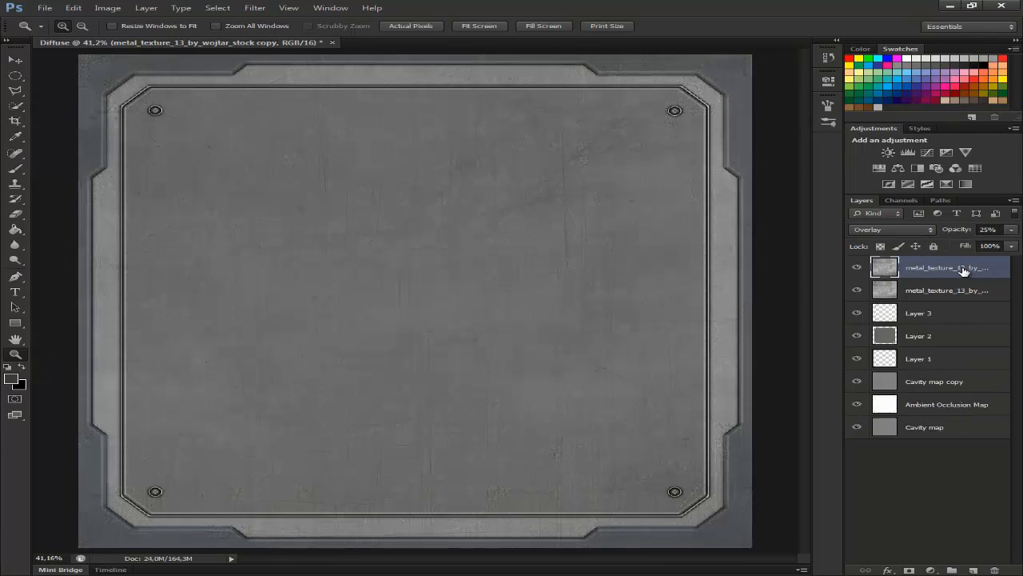
click(1010, 230)
click(981, 245)
click(906, 229)
click(879, 362)
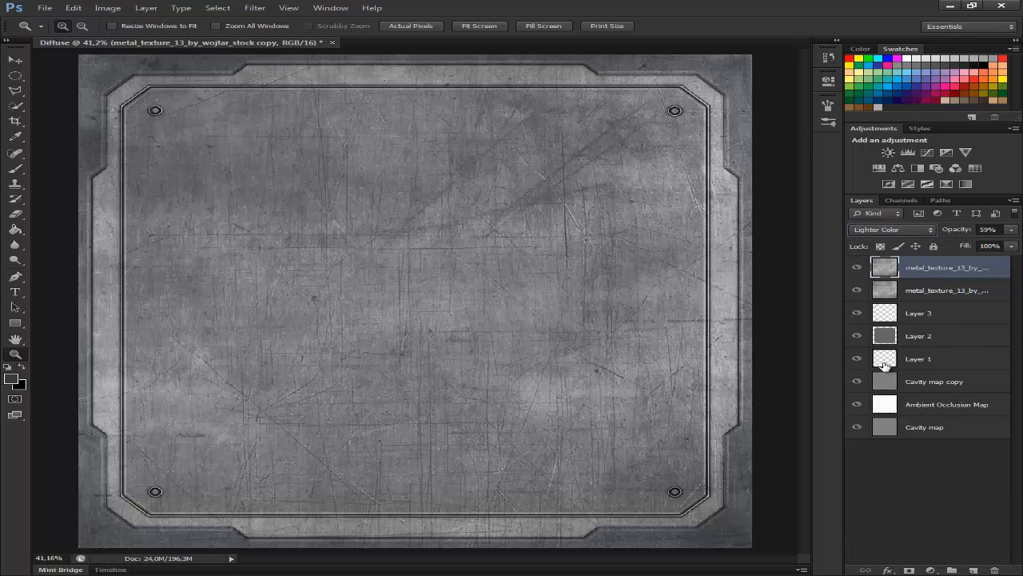
key(Up)
key(Up)
key(Up)
key(Up)
key(Up)
key(Up)
key(Up)
key(Up)
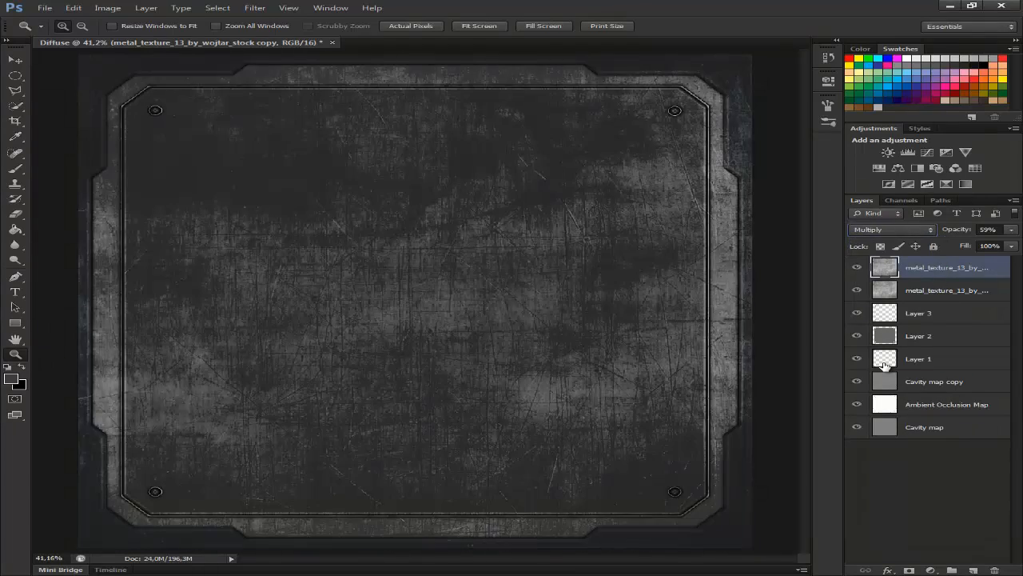
click(1010, 230)
drag(981, 246, 964, 245)
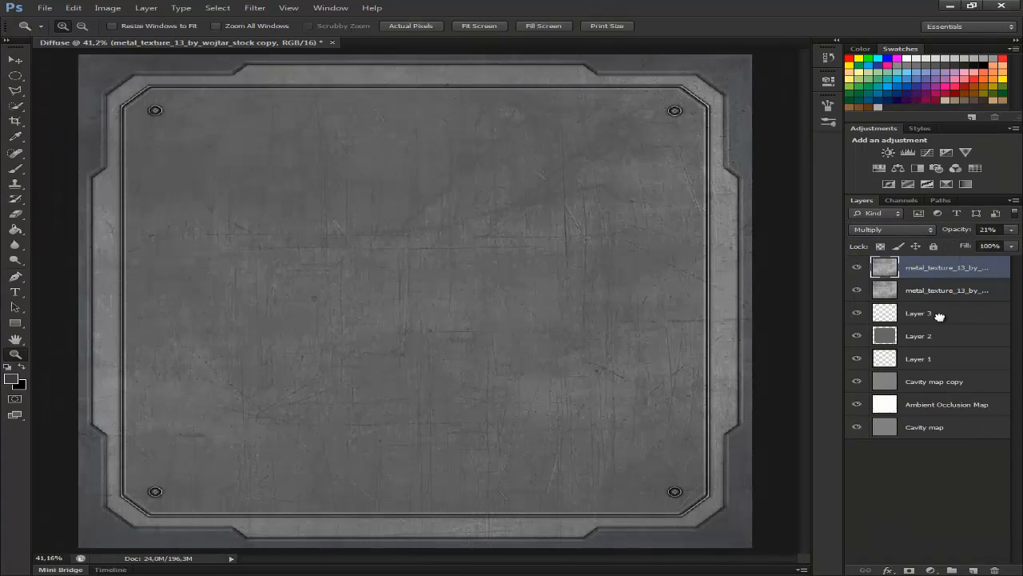
Step: Toggle the bottom Cavity map layer's visibility to compare, and delete the duplicate metal texture layer
drag(939, 316, 972, 249)
click(856, 428)
click(857, 428)
key(Delete)
Step: Set the metal_texture_13 layer's opacity to 47% and flip the layer horizontally
click(949, 267)
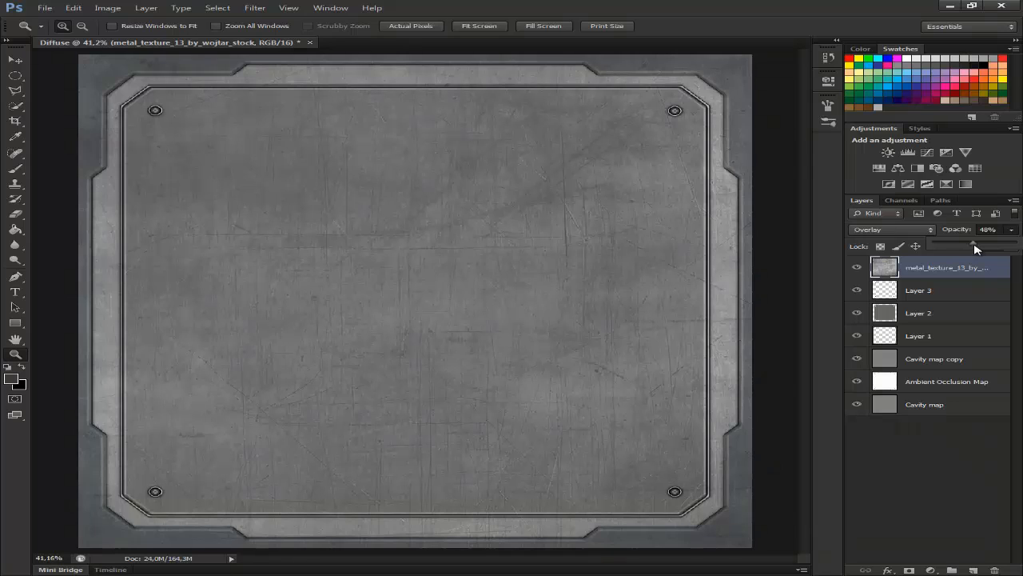
click(72, 7)
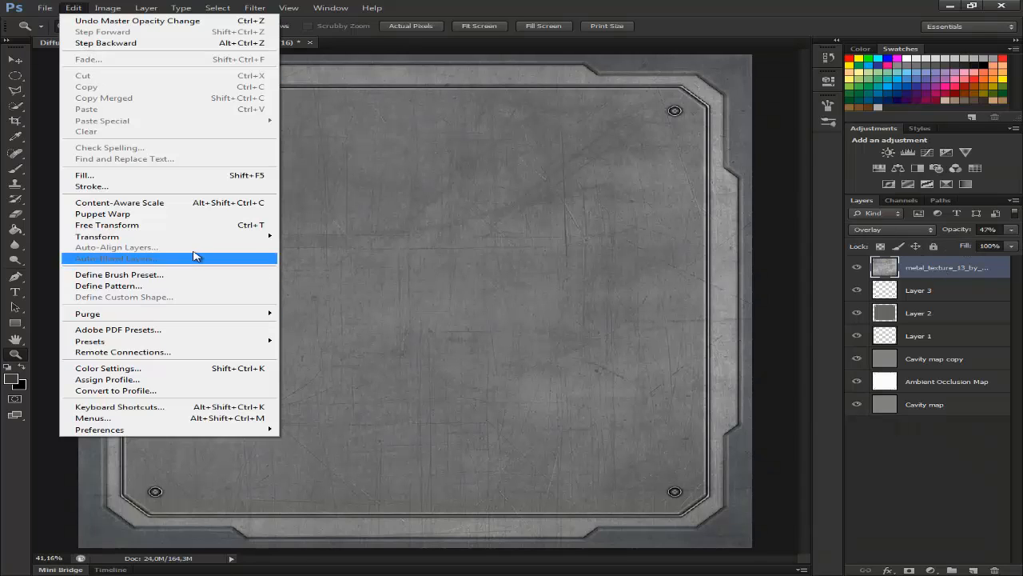
mouse_move(207, 231)
click(343, 364)
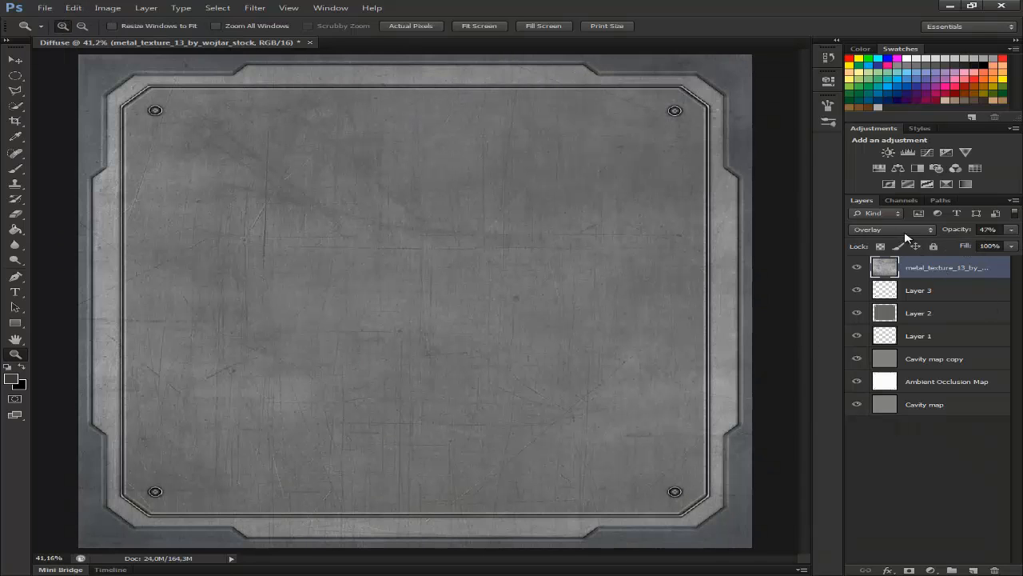
Step: Switch to the Metal folder and preview metal_texture_6_by_wojtar_stock in Windows Photo Viewer
key(alt+Tab)
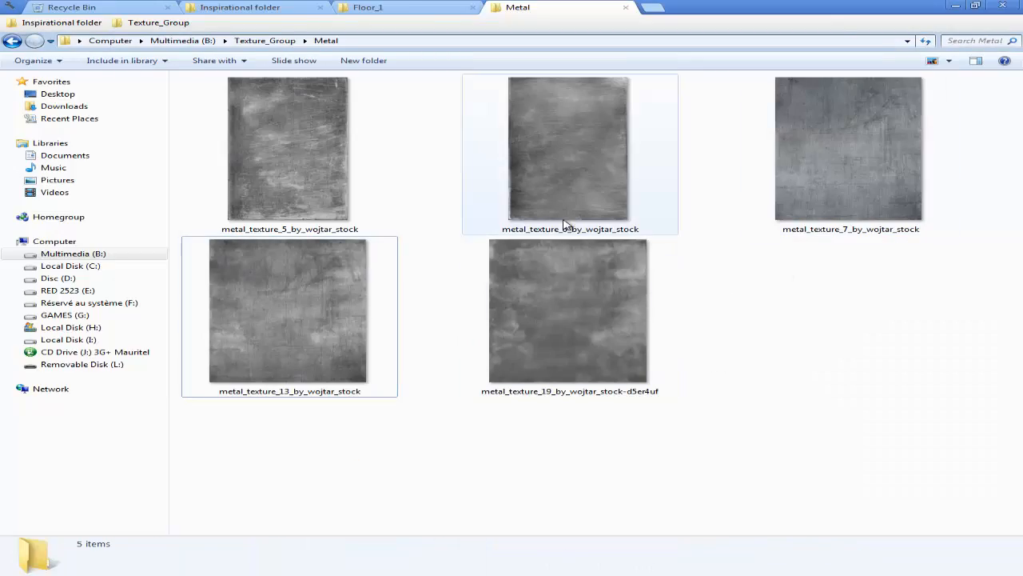
double_click(572, 159)
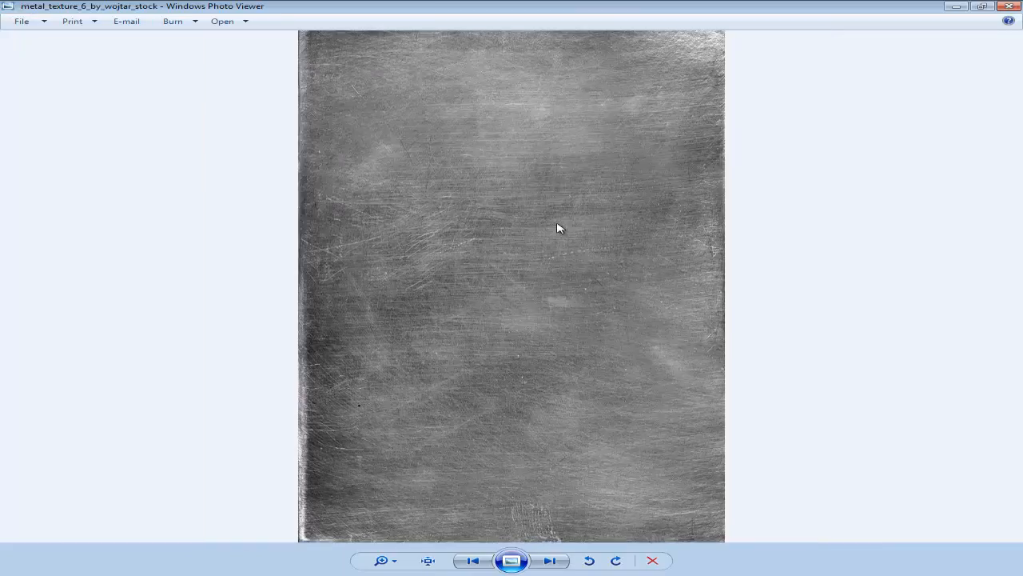
key(Escape)
drag(836, 171, 828, 215)
Step: Place metal_texture_19_by_wojtar_stock-d5er4uf into the Diffuse document and stretch it over the whole canvas
drag(590, 342, 445, 352)
drag(452, 265, 753, 54)
drag(379, 334, 78, 548)
key(shift+alt+o)
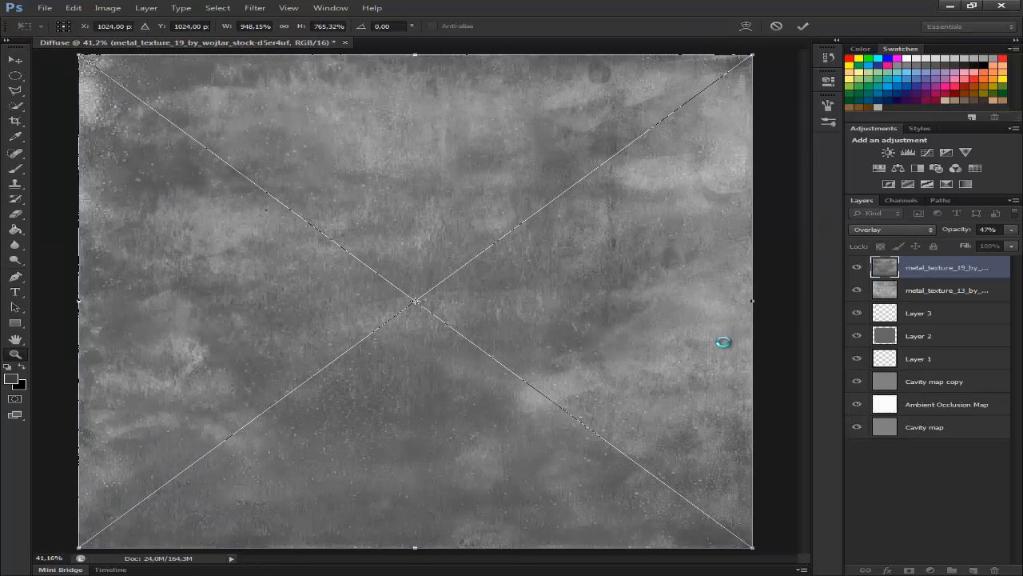
key(Return)
Step: Blend the metal_texture_19 layer with Multiply at a low opacity, toggle its visibility to compare, and deselect all layers
click(891, 229)
click(894, 270)
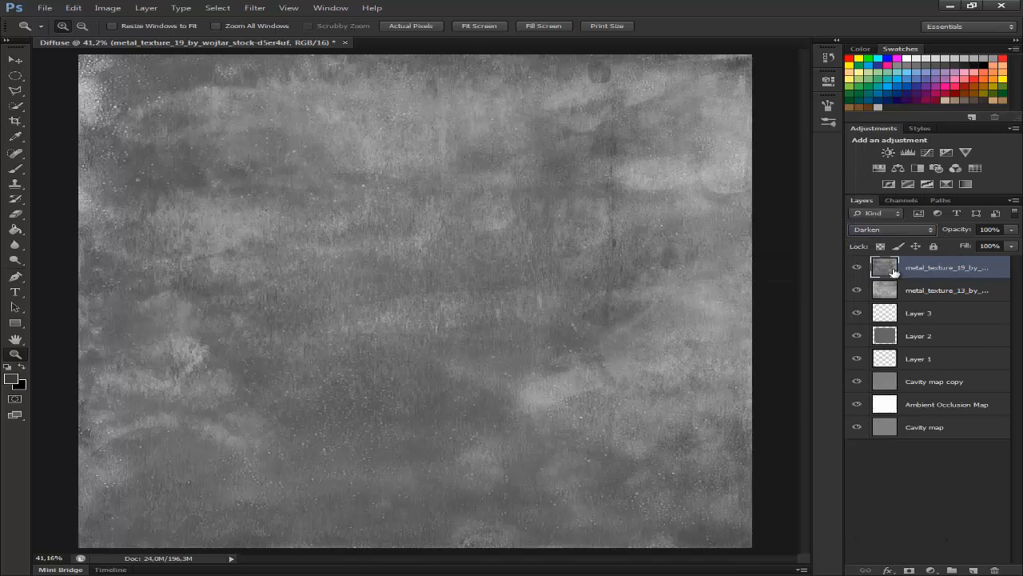
key(shift+alt+m)
drag(951, 244, 940, 244)
click(858, 267)
click(858, 267)
click(931, 478)
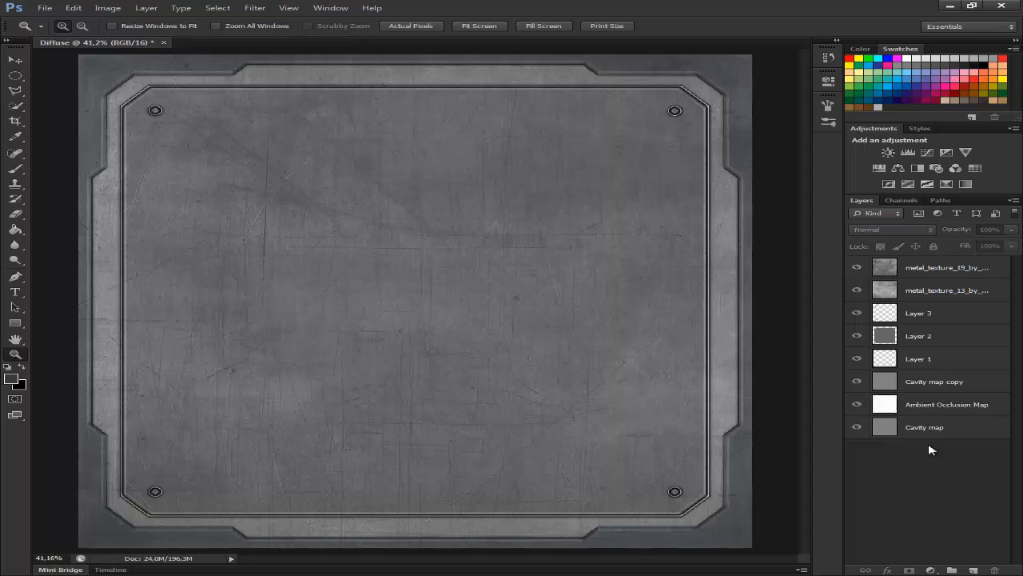
Step: Add a Color Overlay in bright orange to the bolt fills on Layer 3
right_click(918, 318)
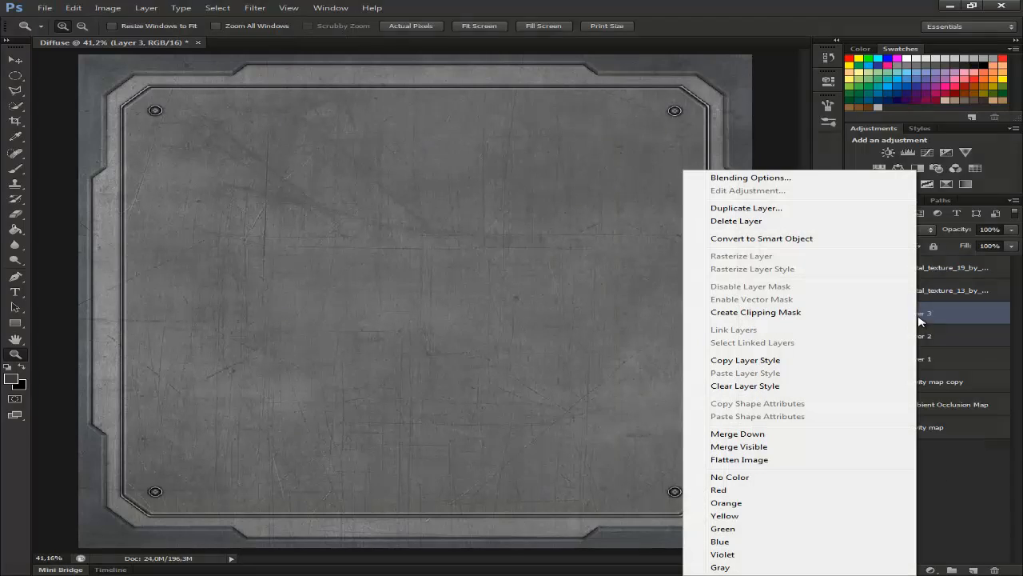
click(804, 182)
click(240, 312)
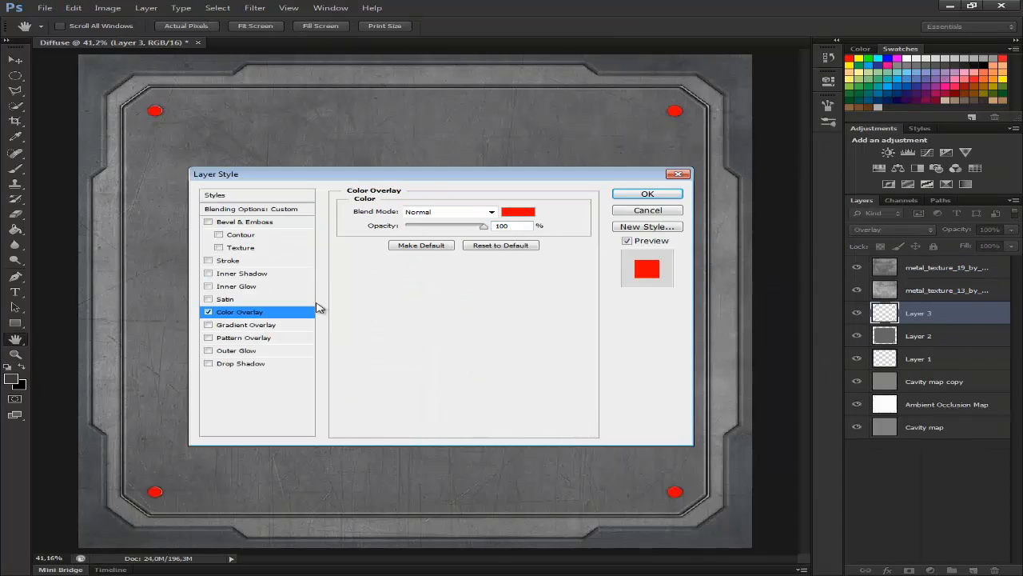
click(518, 211)
click(520, 292)
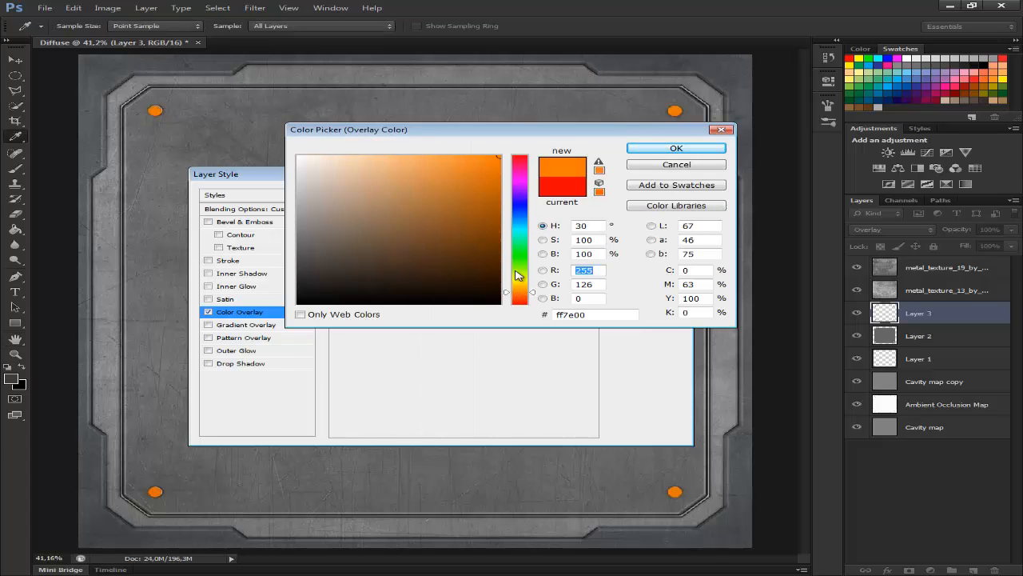
click(519, 295)
click(677, 149)
Step: Try other blend modes for the orange Color Overlay and apply the layer style to Layer 3
click(444, 211)
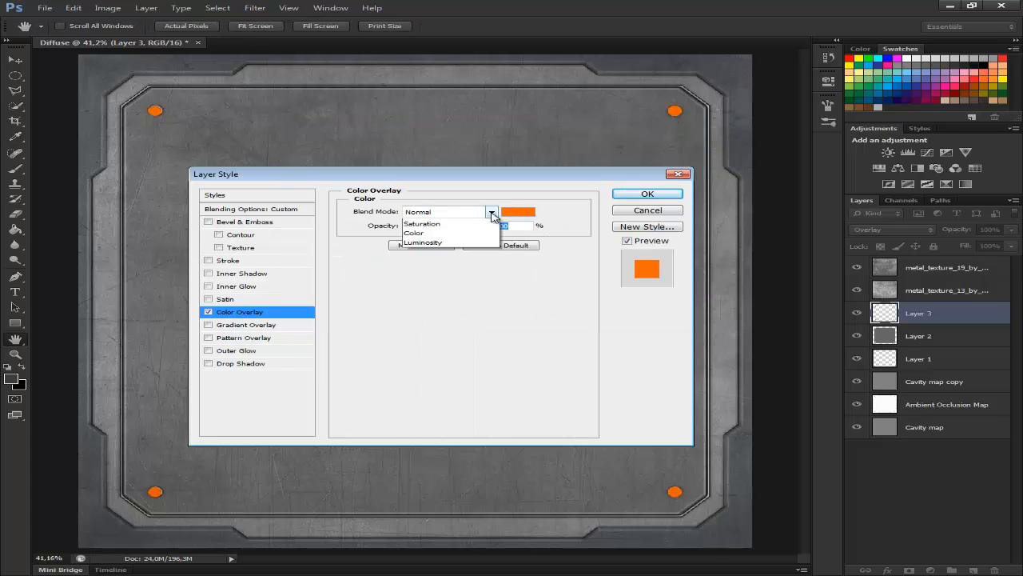
click(443, 320)
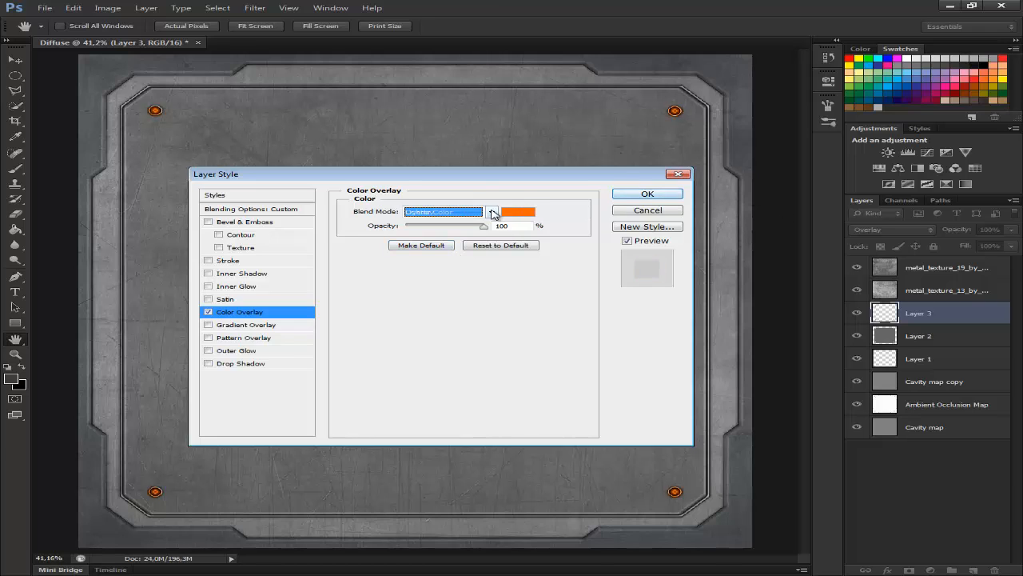
click(647, 194)
Step: Add a 6 px dark grey outside Stroke at 67% opacity to the bolt fills on Layer 3
right_click(924, 313)
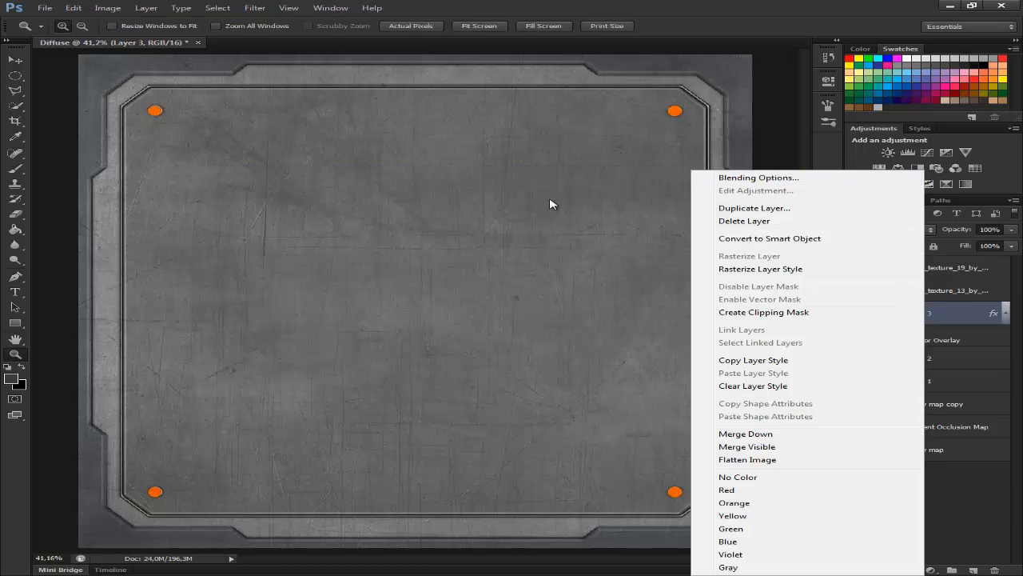
click(759, 178)
click(228, 260)
click(333, 297)
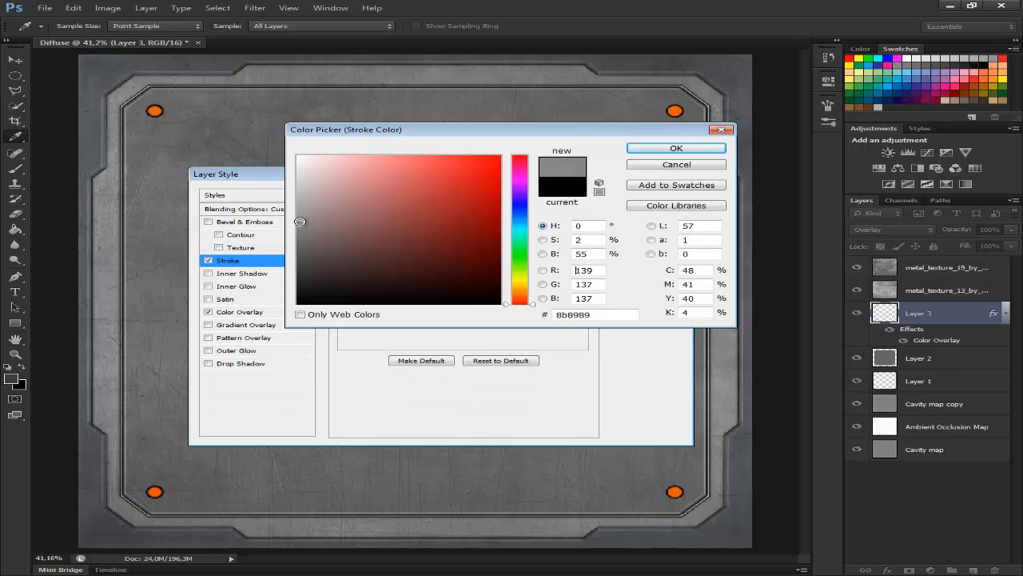
drag(300, 237, 304, 277)
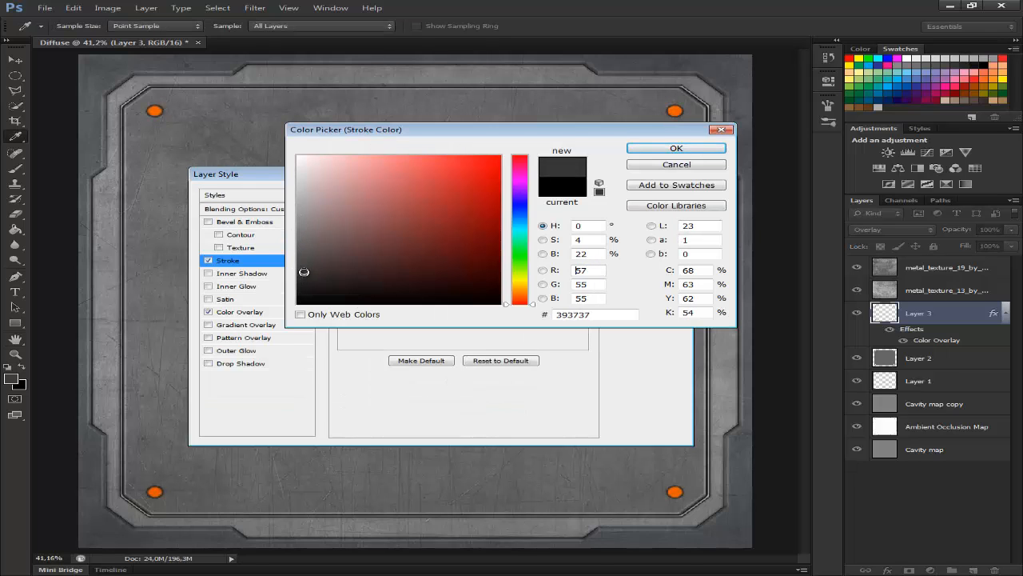
click(651, 151)
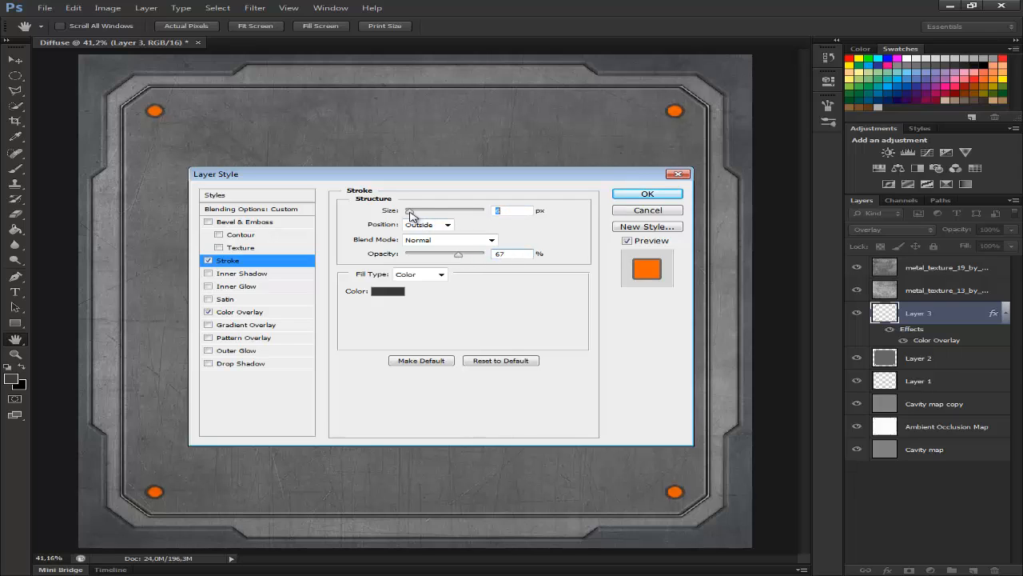
Step: Try Multiply and Linear Dodge (Add) on the orange Color Overlay, and set its blend mode to Overlay
click(239, 312)
click(449, 212)
click(435, 264)
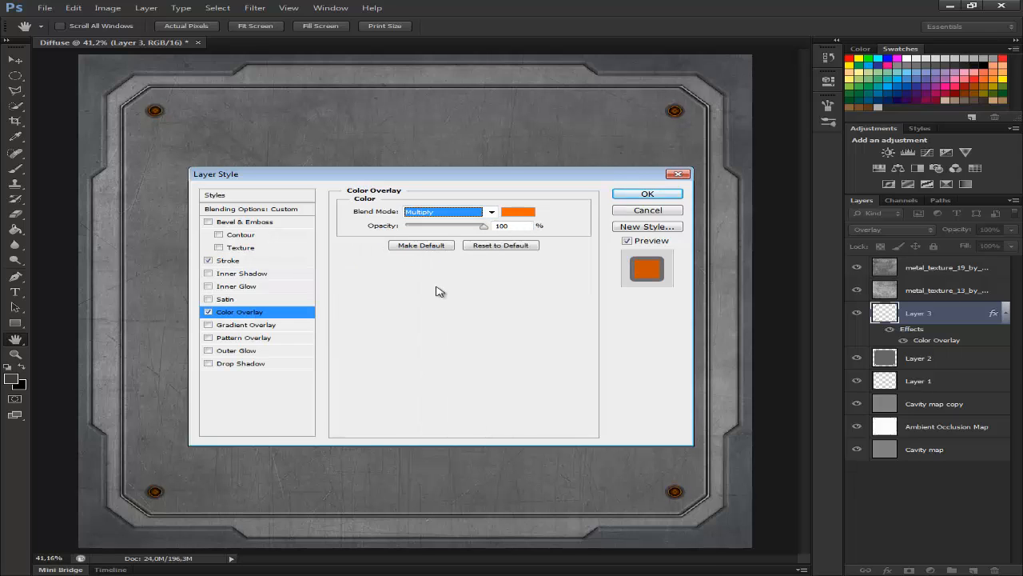
click(484, 215)
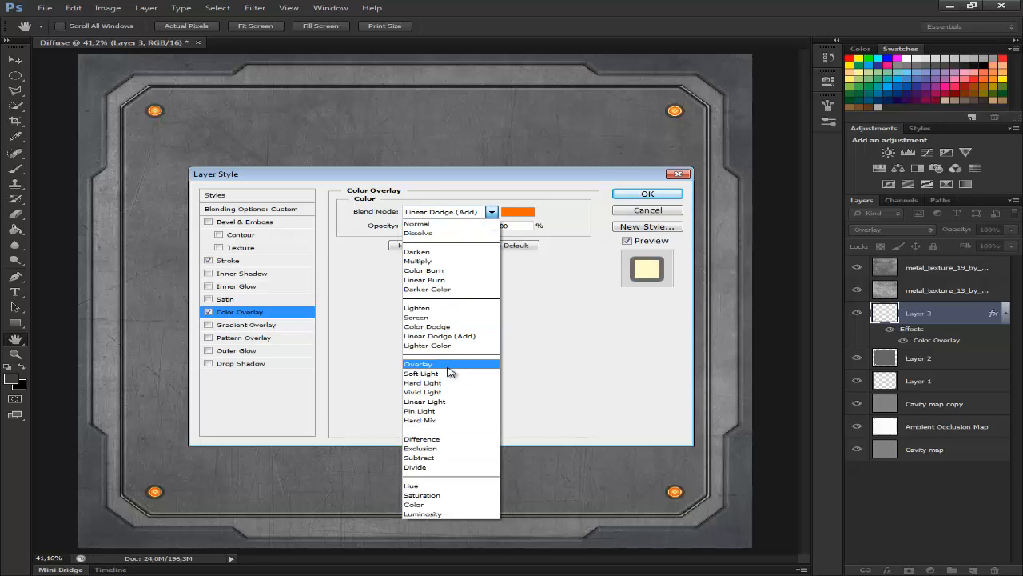
click(450, 367)
Step: Review the Stroke's blend modes, keep it on Normal, and apply the layer style to Layer 3
click(293, 261)
click(455, 242)
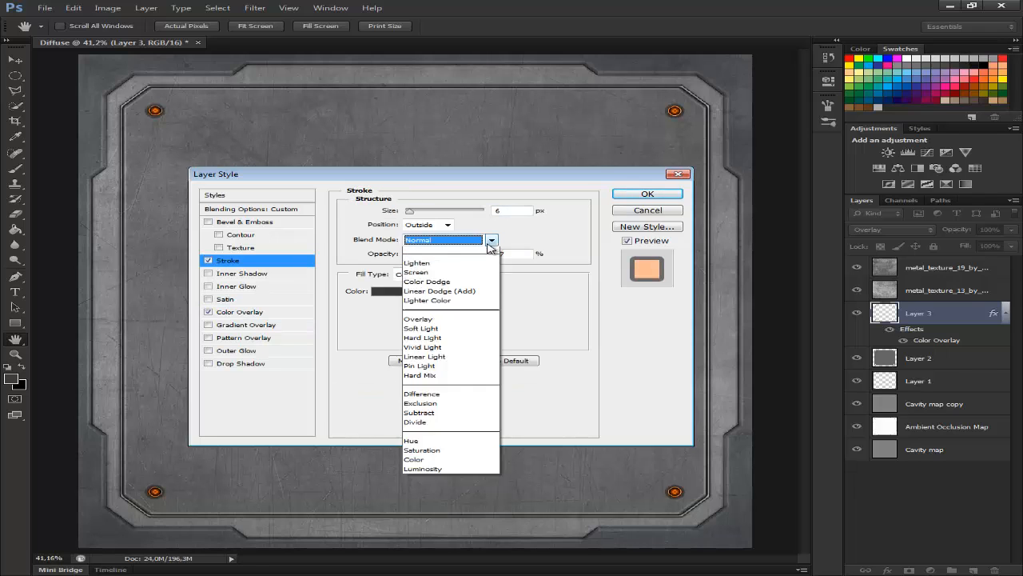
click(454, 286)
click(452, 240)
click(452, 239)
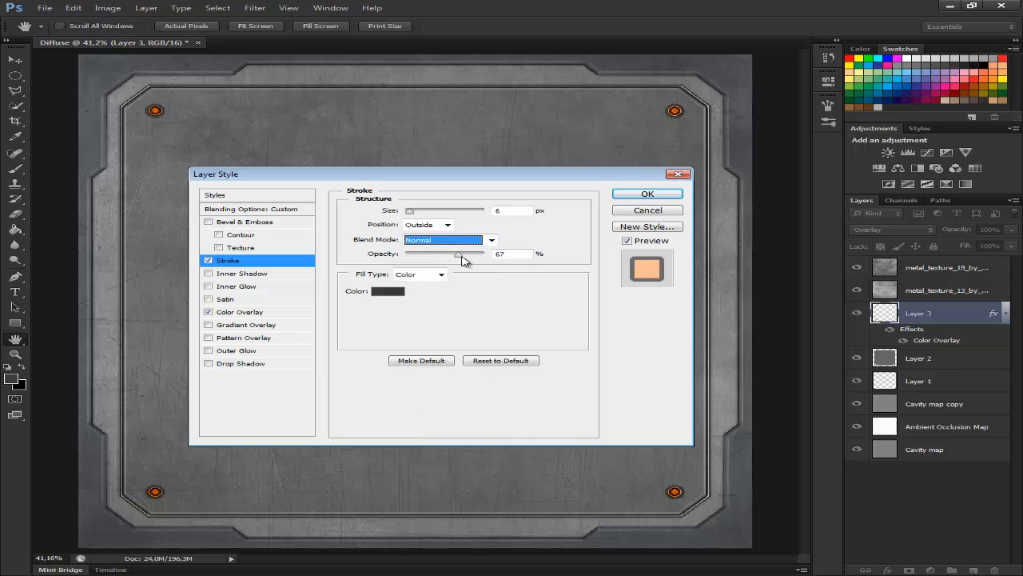
click(645, 194)
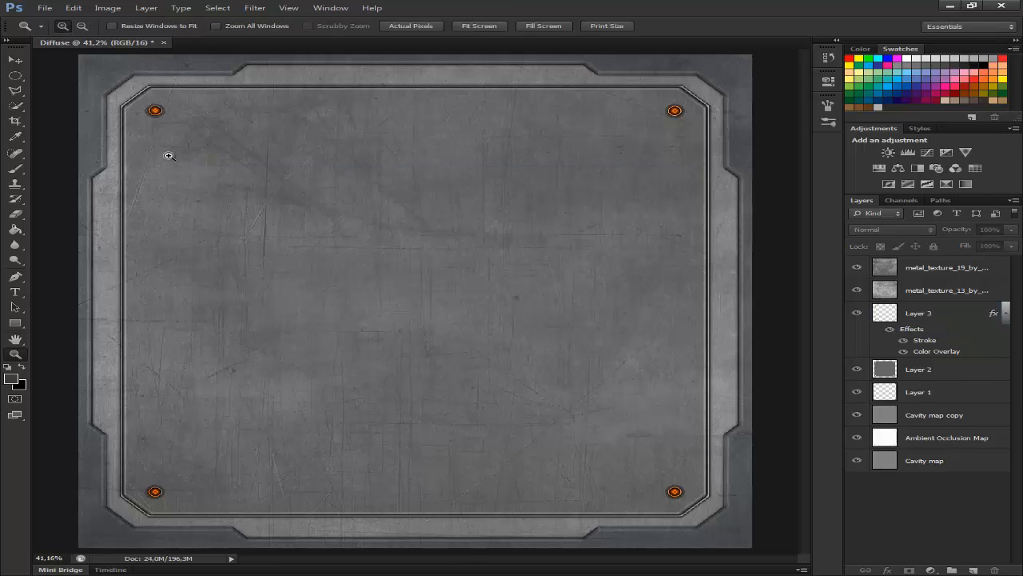
Step: Add a new layer at the top of the stack and rasterize the layer style of Layer 3
drag(50, 131, 51, 131)
key(b)
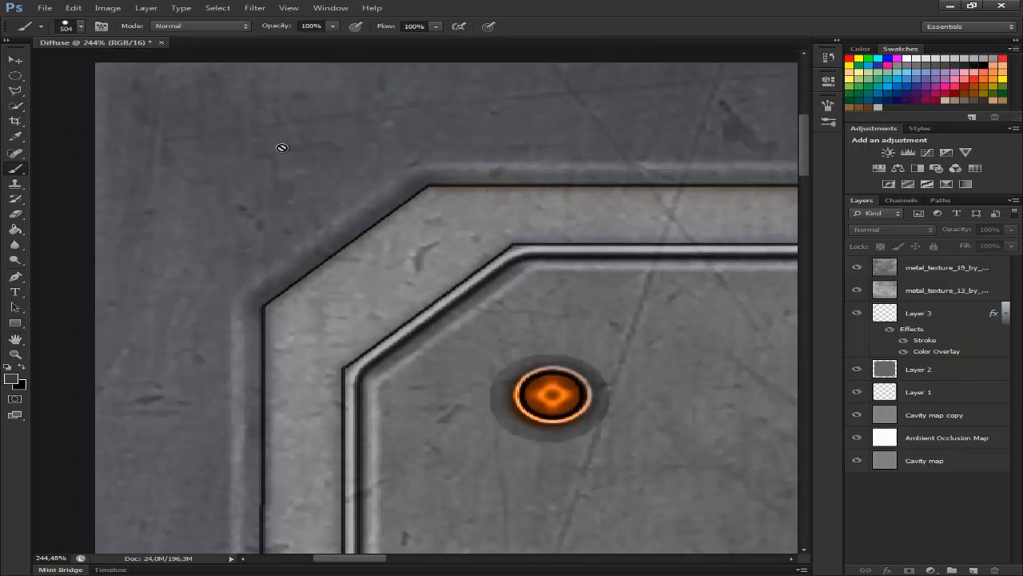
click(973, 570)
right_click(943, 339)
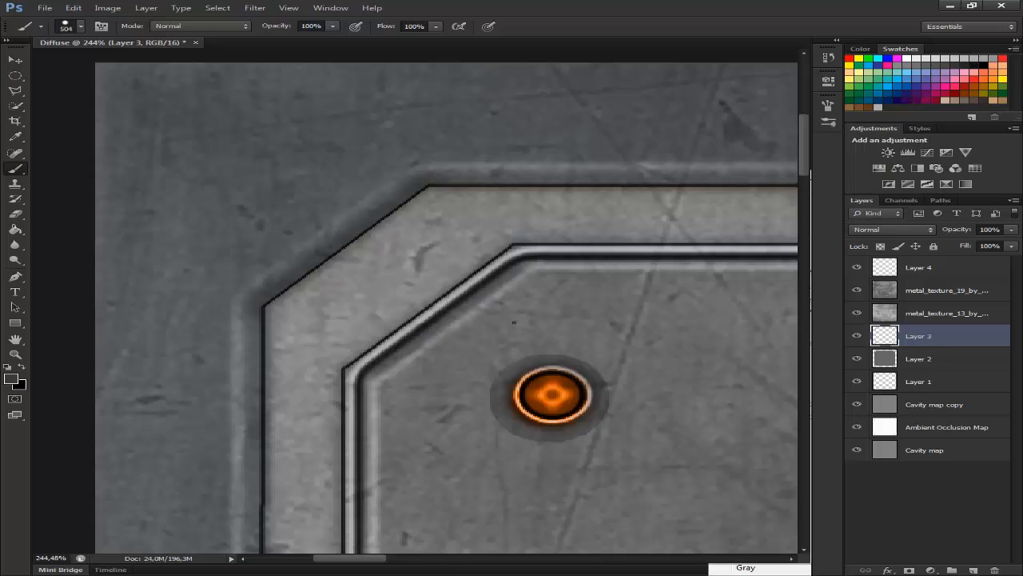
Step: Try a small hard round brush in a lighter grey along the frame's upper outer edge
right_click(612, 338)
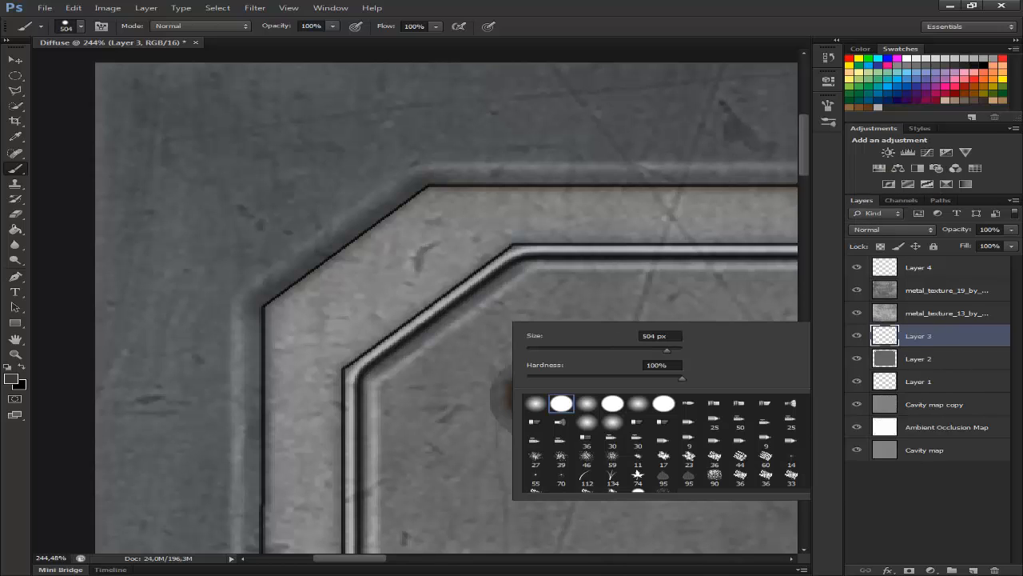
key(Escape)
right_click(613, 341)
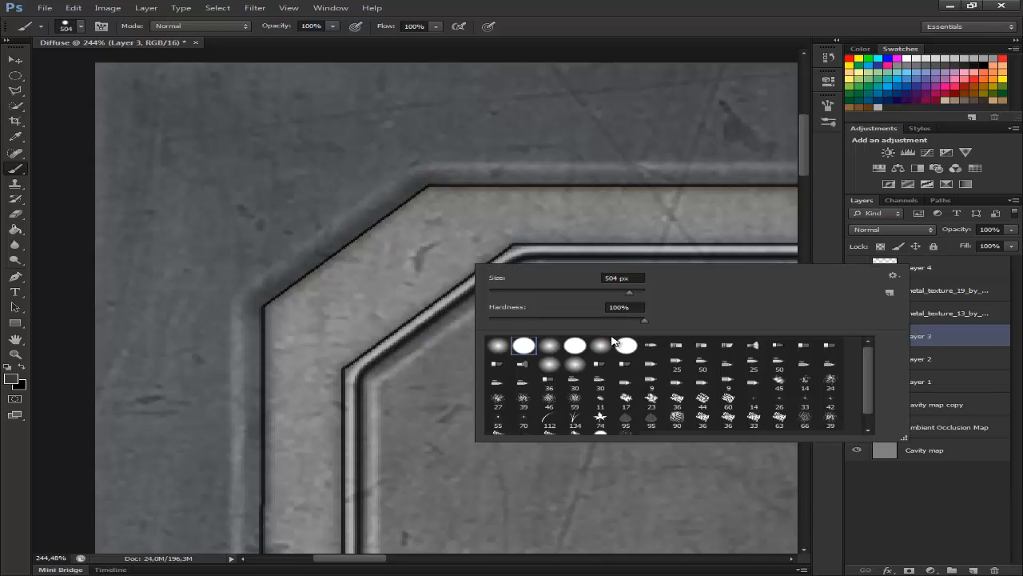
text(11)
text(7)
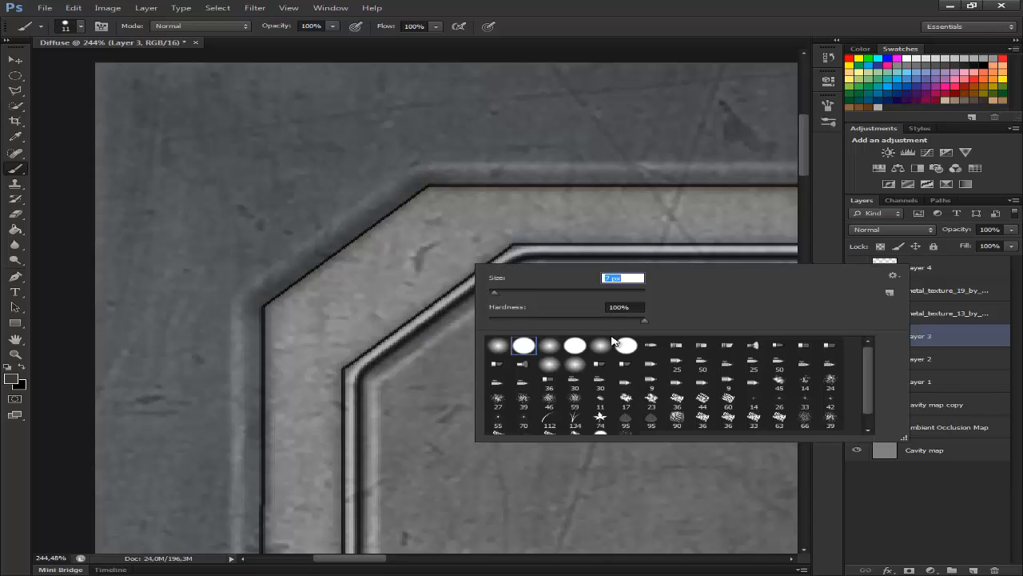
key(Return)
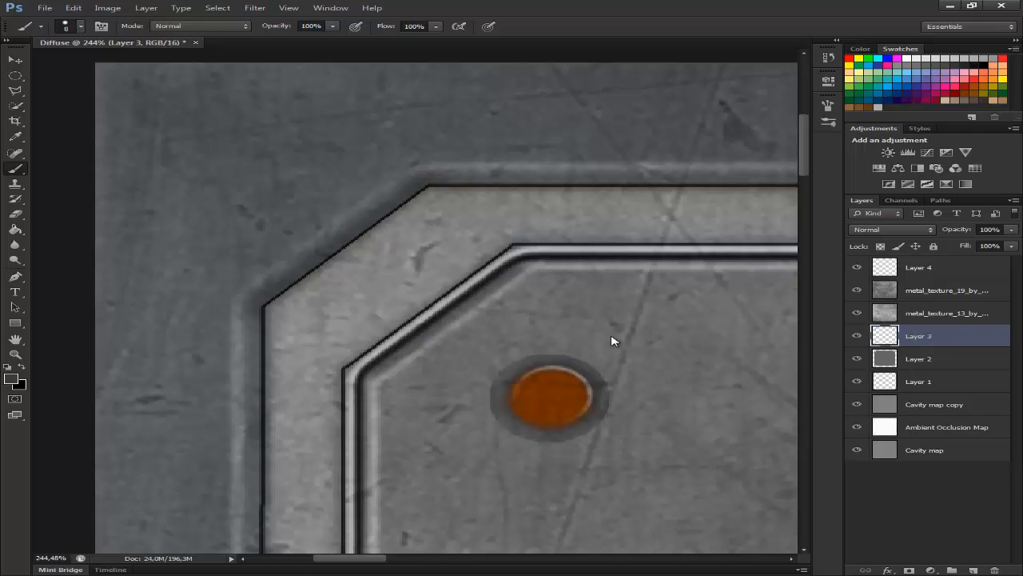
key(n)
click(610, 335)
key(Return)
key(b)
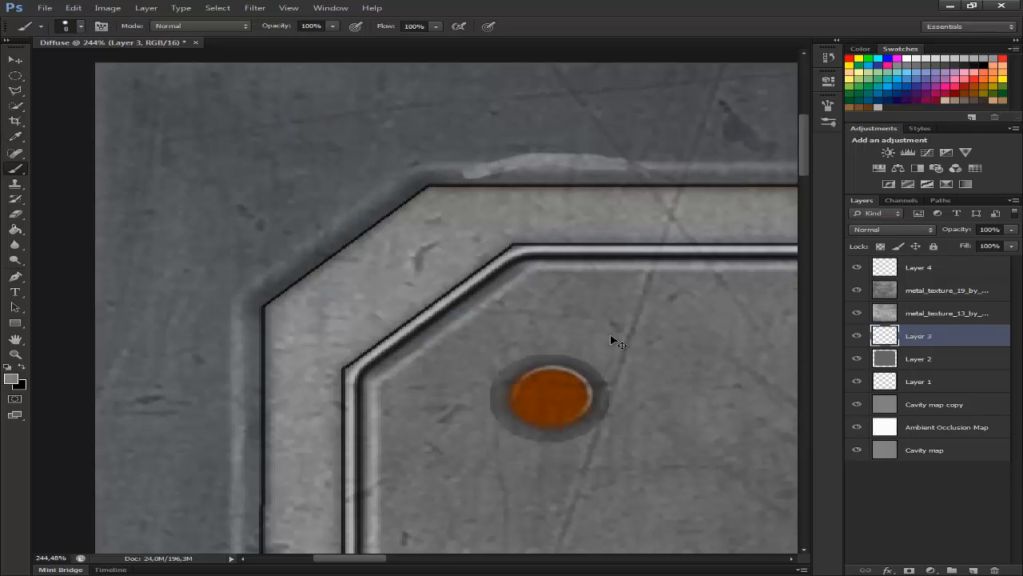
Step: Give the brush Shape Dynamics and 57% Scattering on both axes with count 2 and 100% count jitter, at a size of 3 px
key(F5)
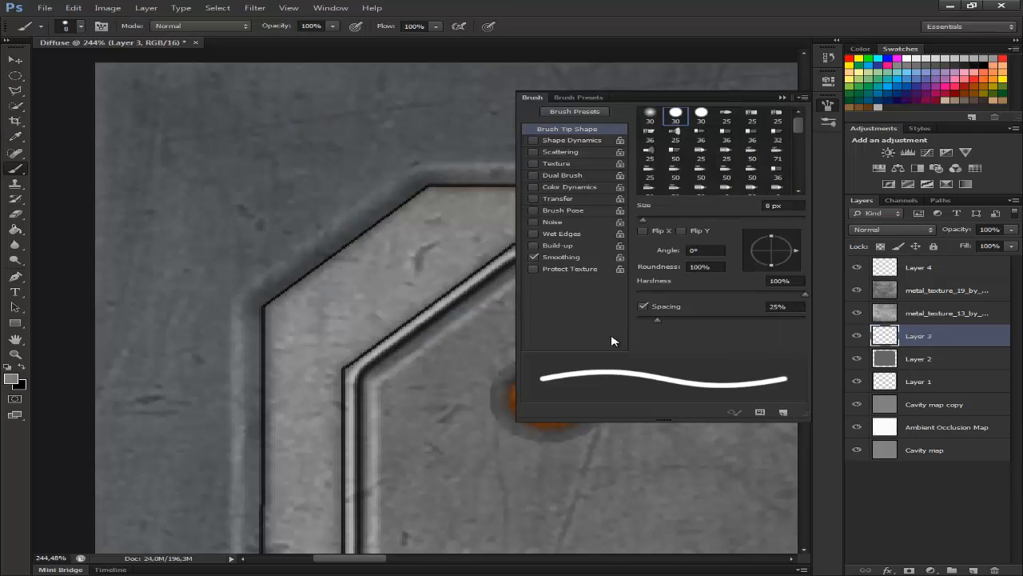
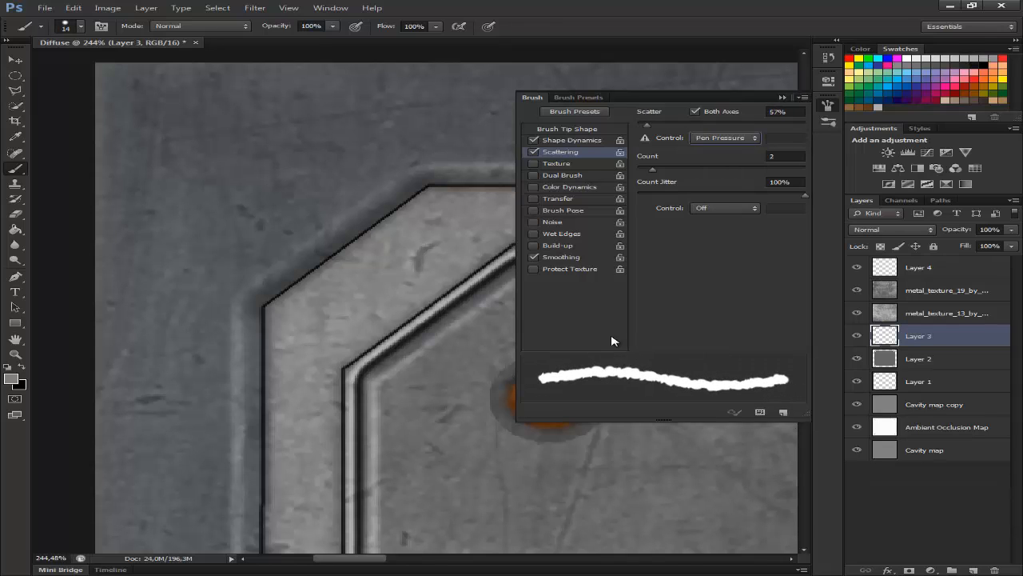
key(F5)
right_click(612, 342)
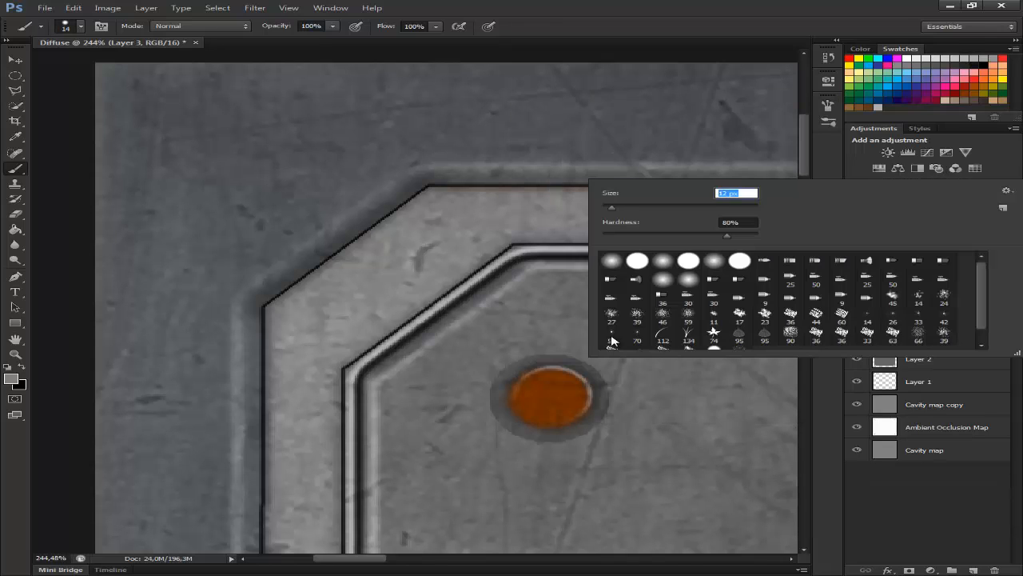
key(Return)
right_click(611, 341)
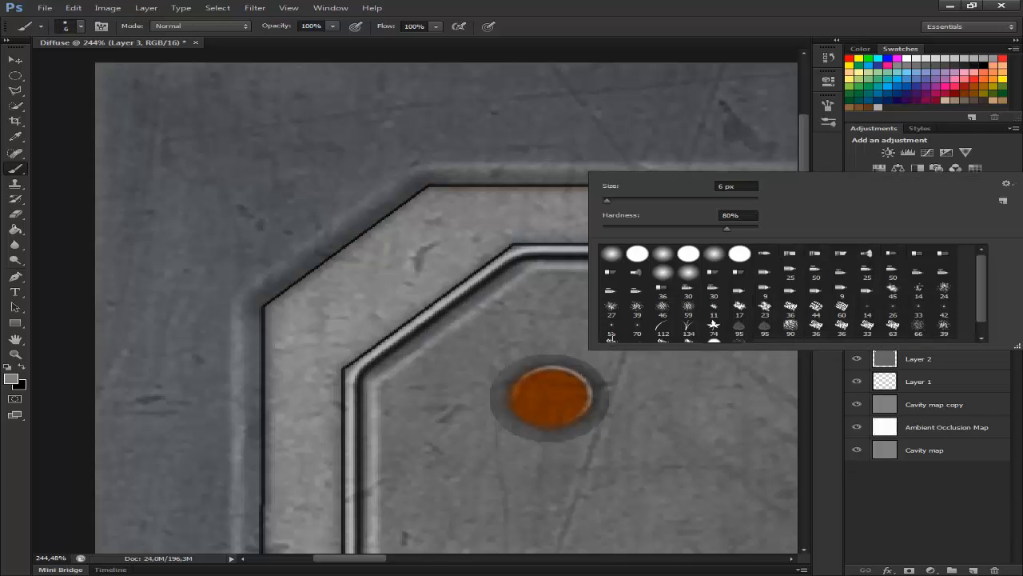
text(3)
key(Return)
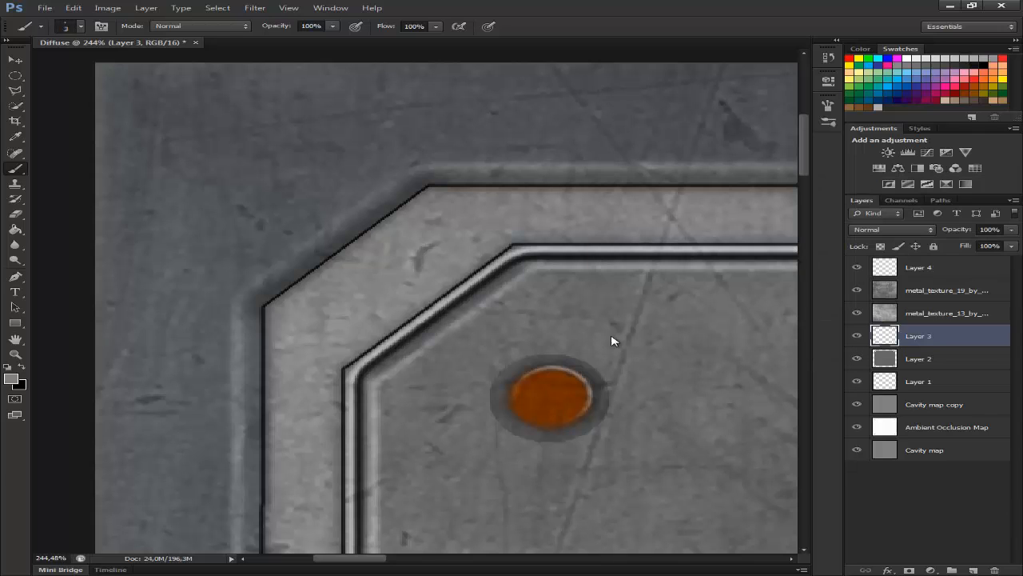
Step: Set the foreground colour to light grey c2c3c4
click(11, 378)
click(299, 189)
key(Return)
Step: Paint a light scratch along the frame's upper outer edge on Layer 3 and switch the layer's blend mode through Dissolve to Darken
mouse_move(647, 167)
mouse_down()
mouse_move(684, 164)
mouse_move(596, 167)
mouse_up()
key(Down)
key(Down)
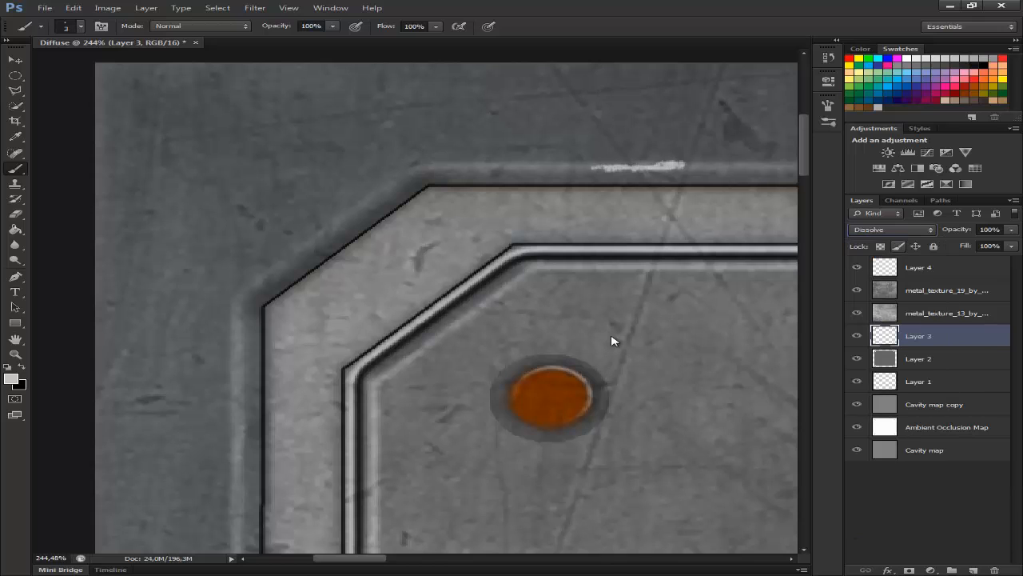
key(Up)
key(super)
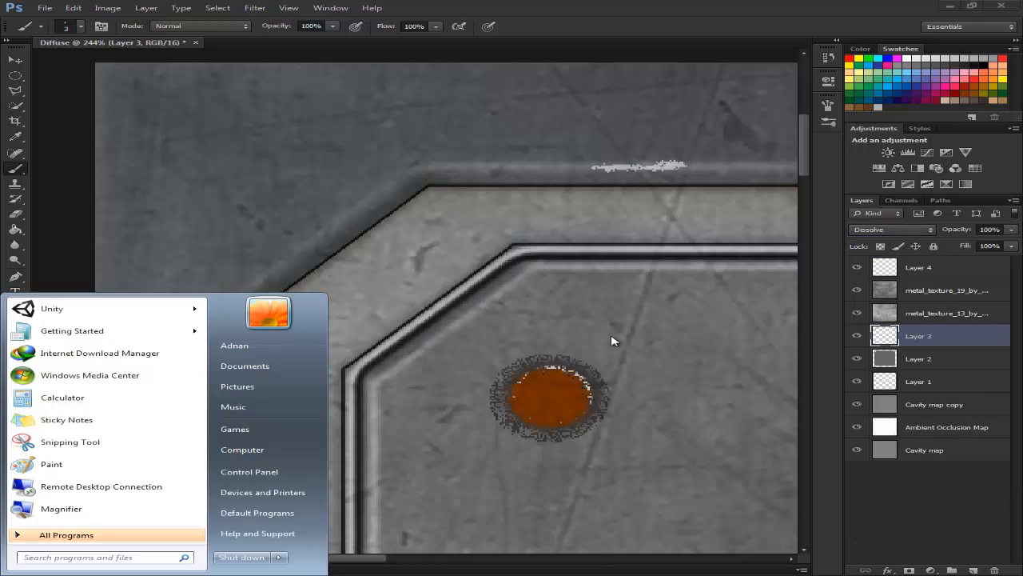
key(super)
key(Down)
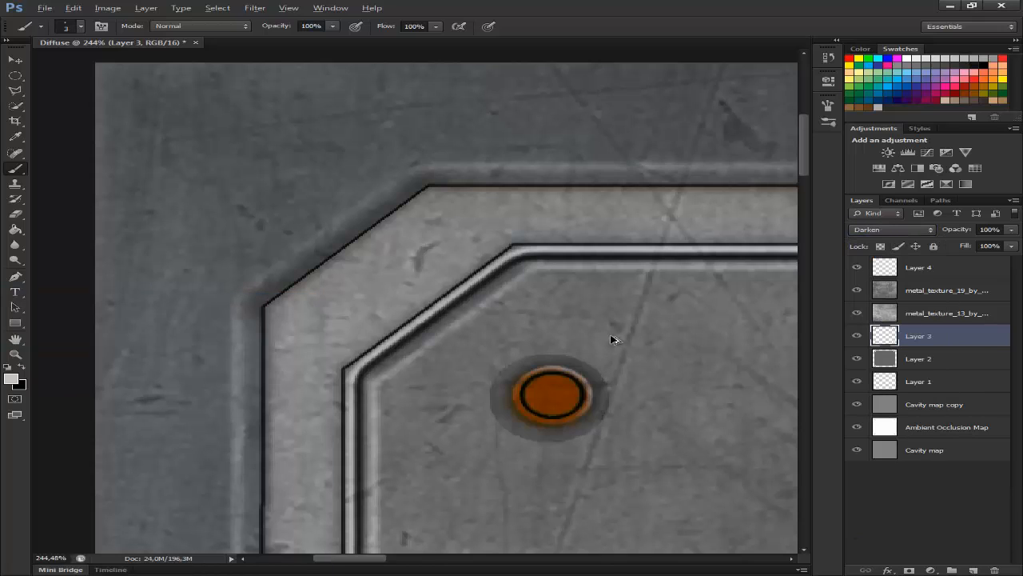
Step: Add a new layer at the top of the stack and paint a light scratch along the frame's upper outer edge
key(ctrl+shift+alt+n)
key(ctrl+shift+])
drag(742, 168, 673, 168)
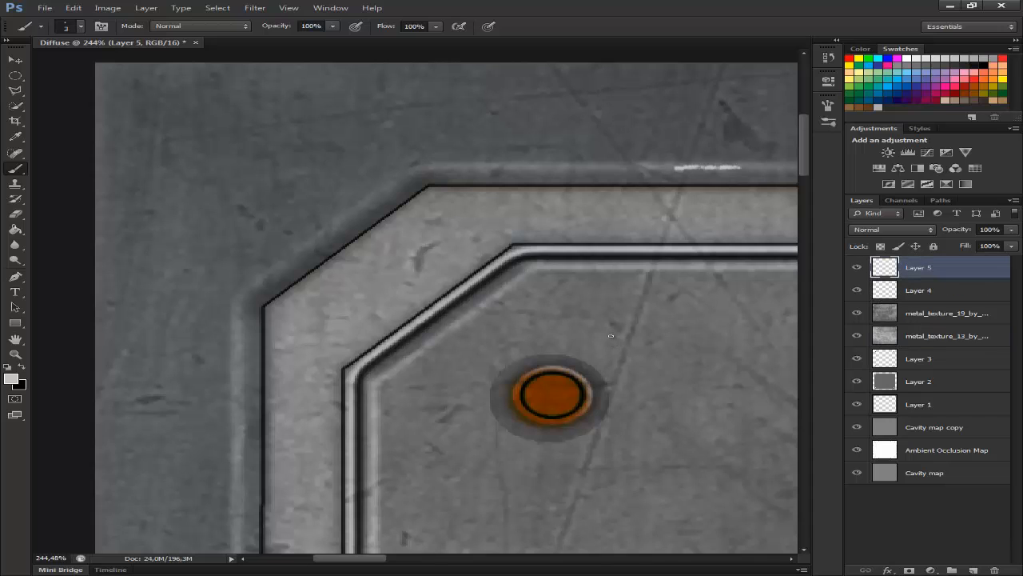
key(ctrl+z)
drag(754, 168, 646, 169)
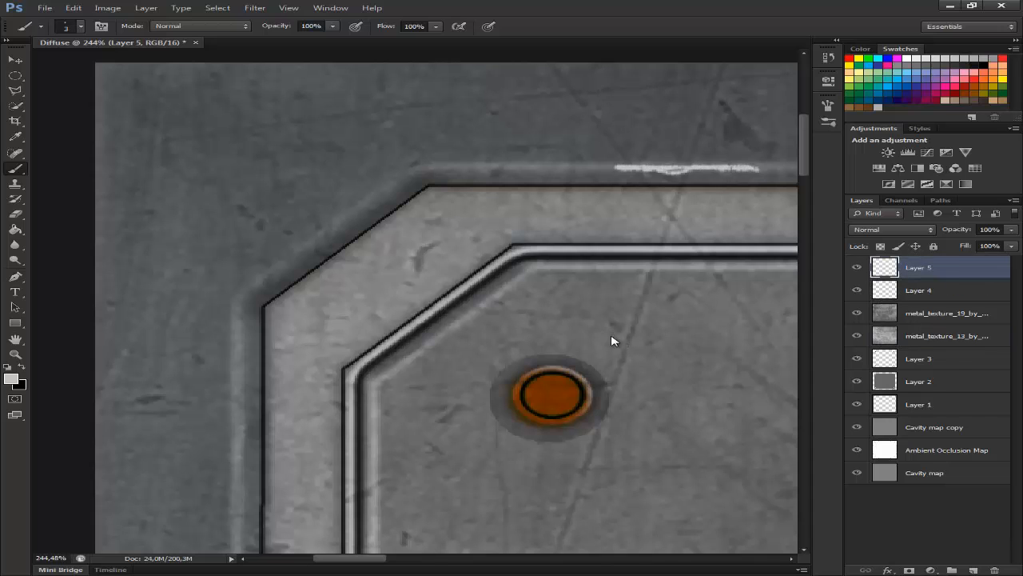
Step: Set the blend mode of the new scratch layer, Layer 5, to Overlay
key(Down)
key(Down)
key(Down)
key(Down)
key(Down)
key(Down)
key(Down)
key(Down)
key(Down)
key(Down)
key(Down)
key(Down)
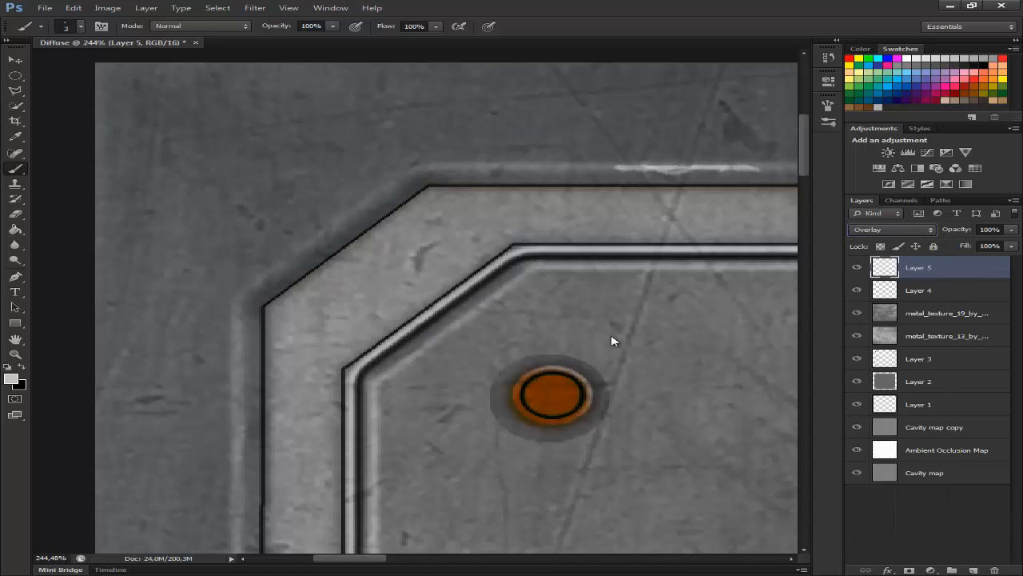
Step: Set the Eraser's hard round brush size to 12 px
key(e)
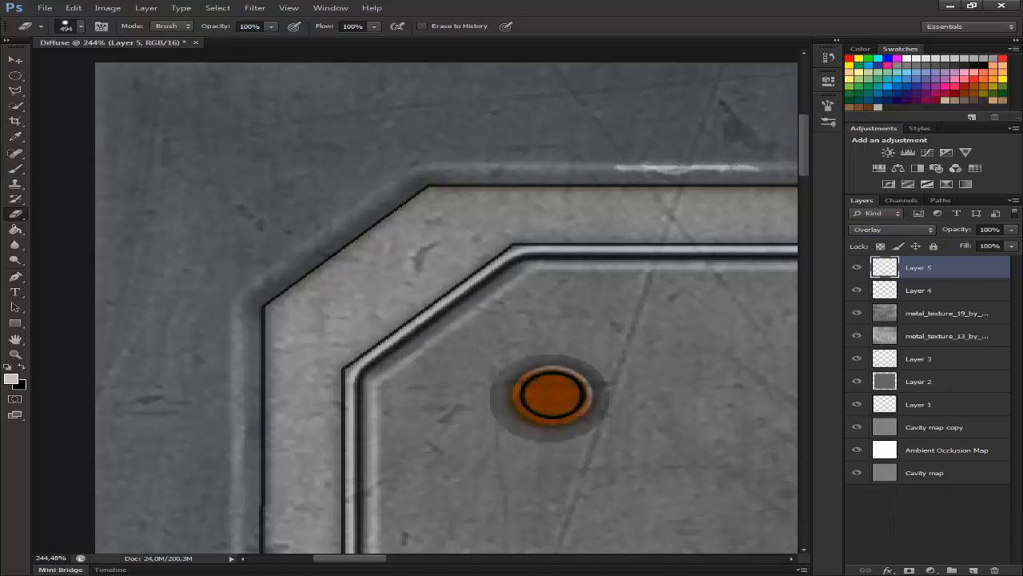
right_click(501, 205)
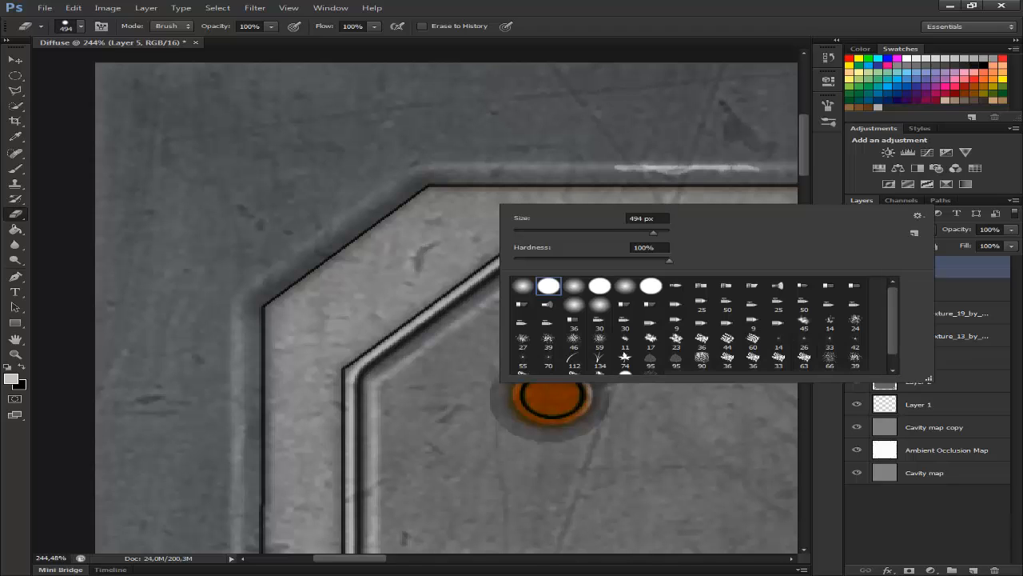
key(Escape)
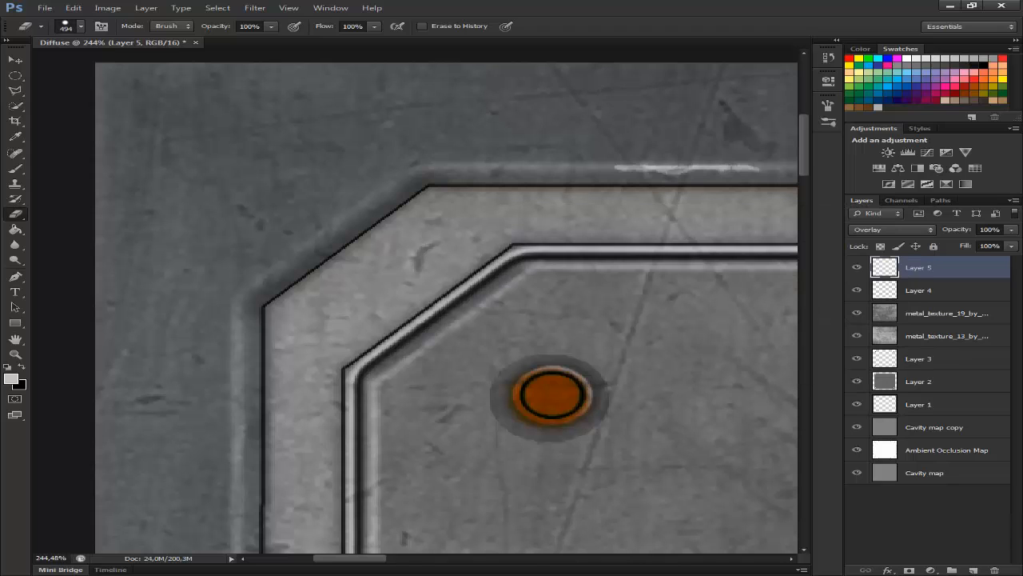
right_click(447, 273)
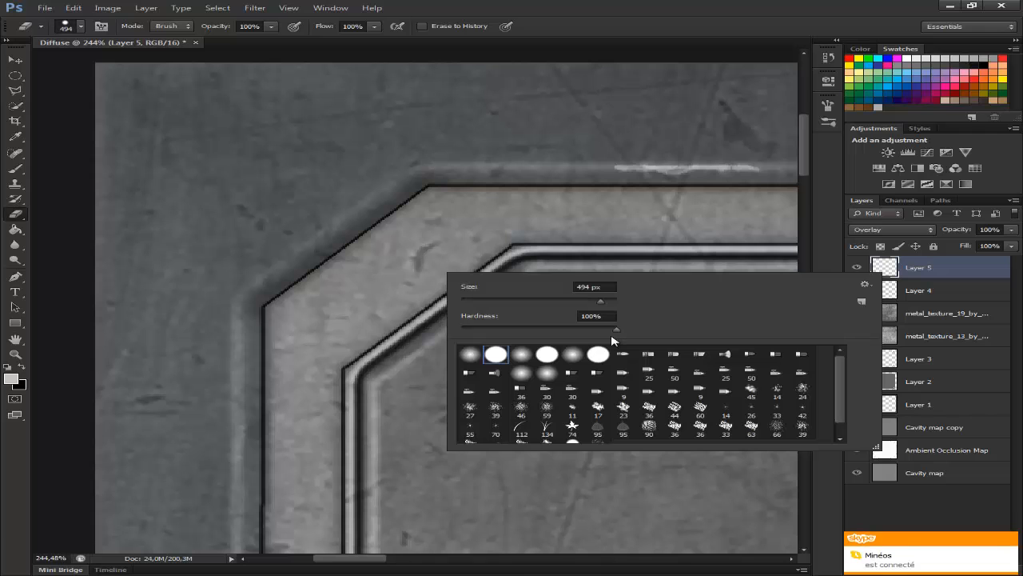
text(14)
key(Return)
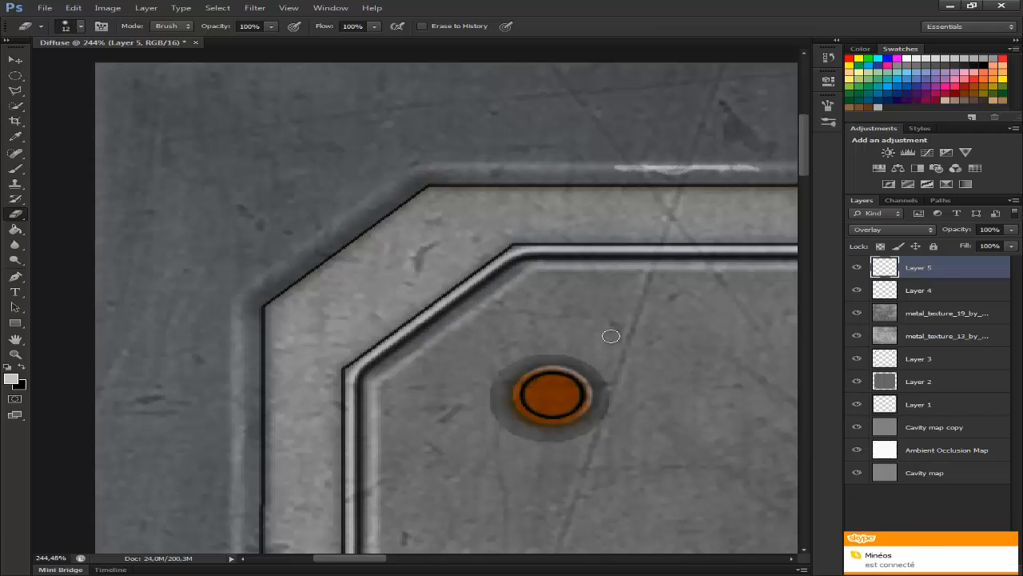
Step: Paint light scratches along the frame's left outer edge and the panel's left inner edge
key(z)
key(ctrl+0)
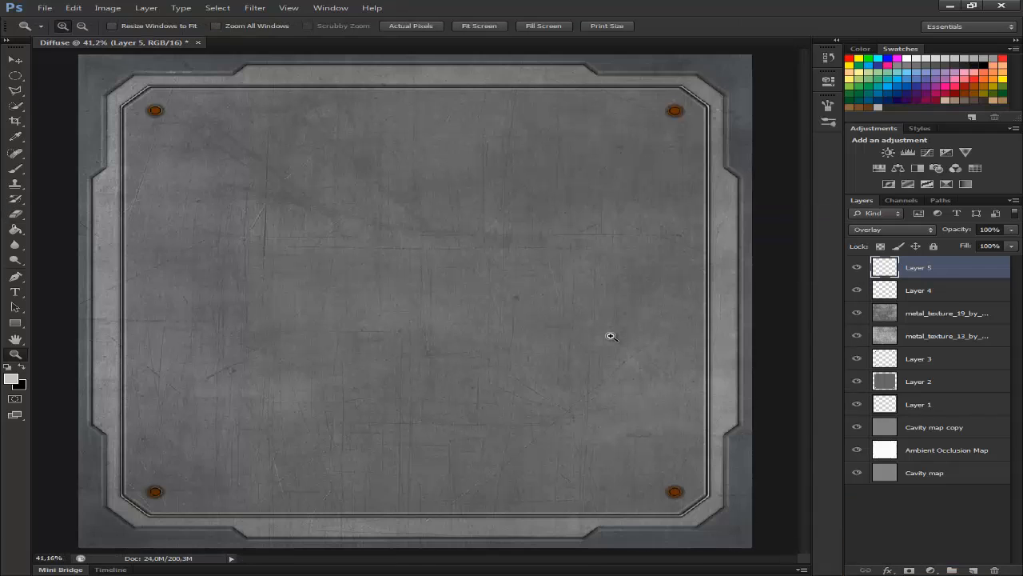
key(ctrl+1)
key(b)
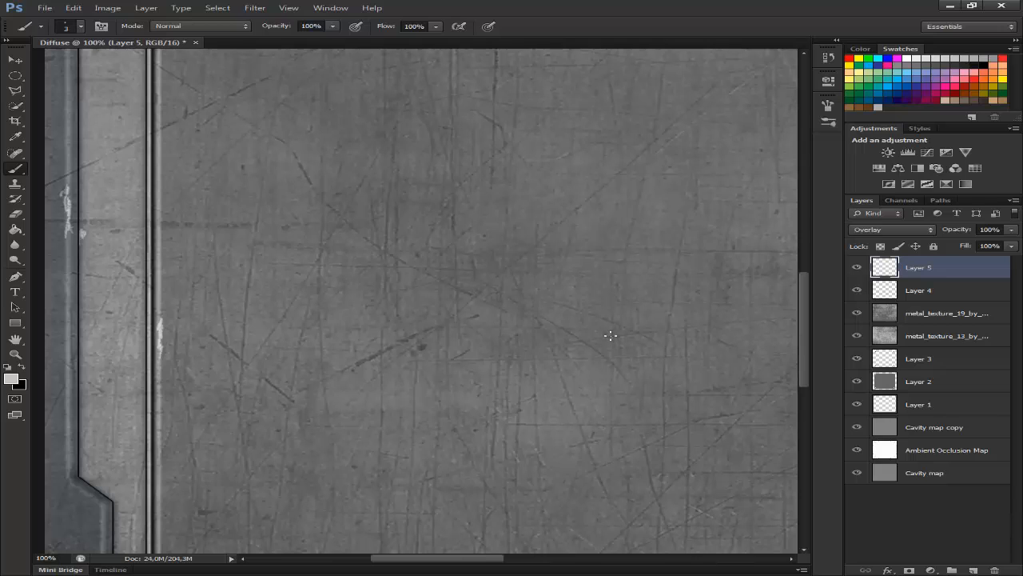
Step: Set the foreground colour to dark grey #393a3b and paint a dark nick on the frame's left outer edge
click(11, 378)
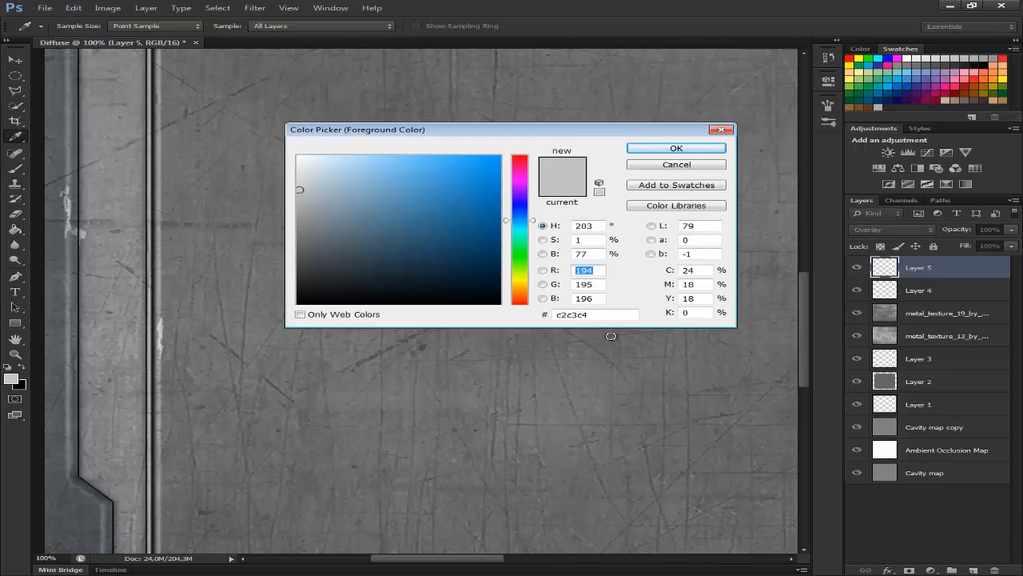
drag(299, 189, 298, 231)
click(680, 149)
click(11, 378)
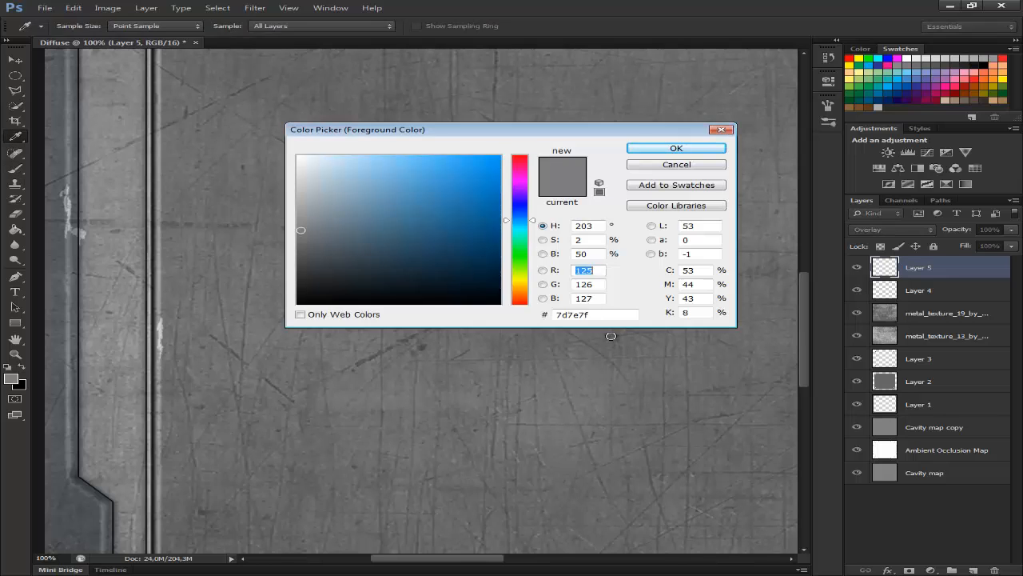
click(304, 269)
click(681, 148)
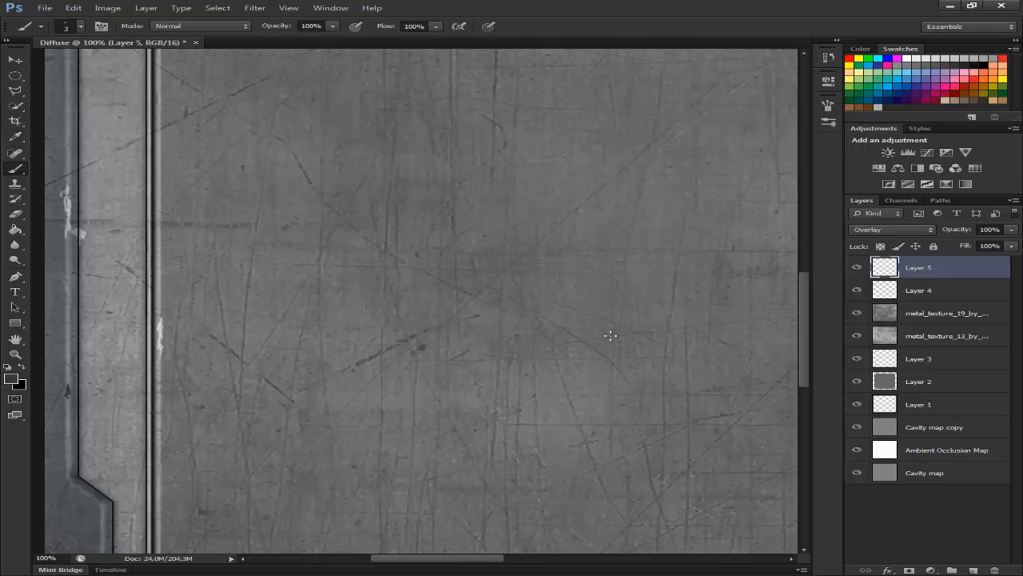
Step: Choose a light grey foreground colour and paint scratches along the inner and outer edges near the lower-left bolt
key(z)
key(ctrl+0)
drag(80, 541, 429, 277)
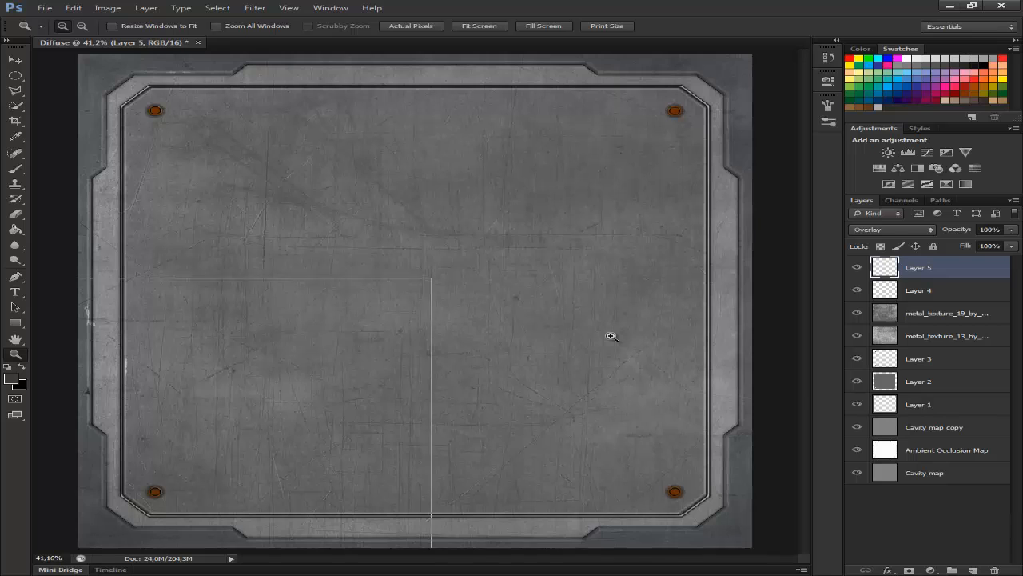
click(108, 510)
key(b)
click(11, 378)
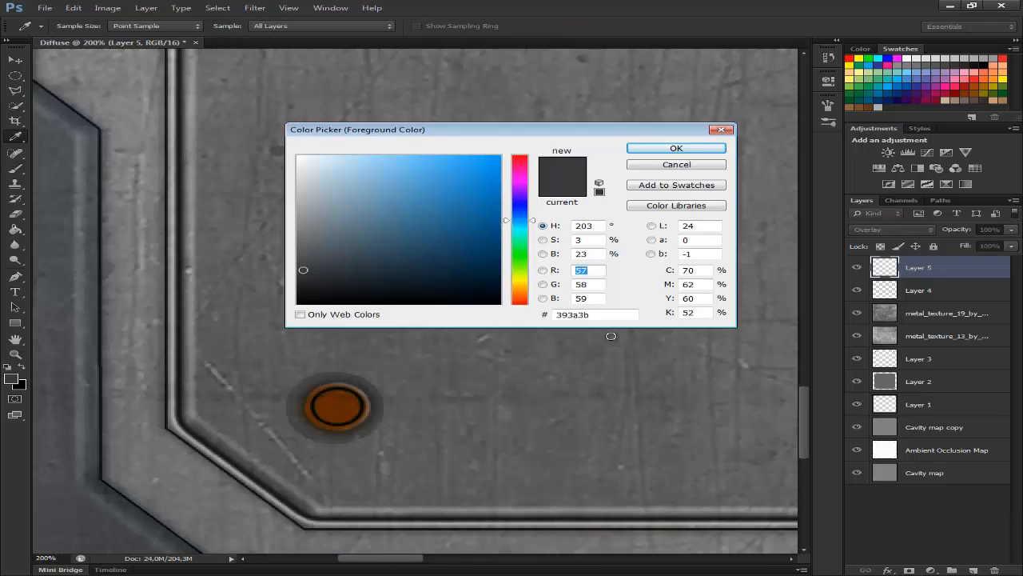
click(299, 205)
click(678, 149)
drag(196, 285, 187, 315)
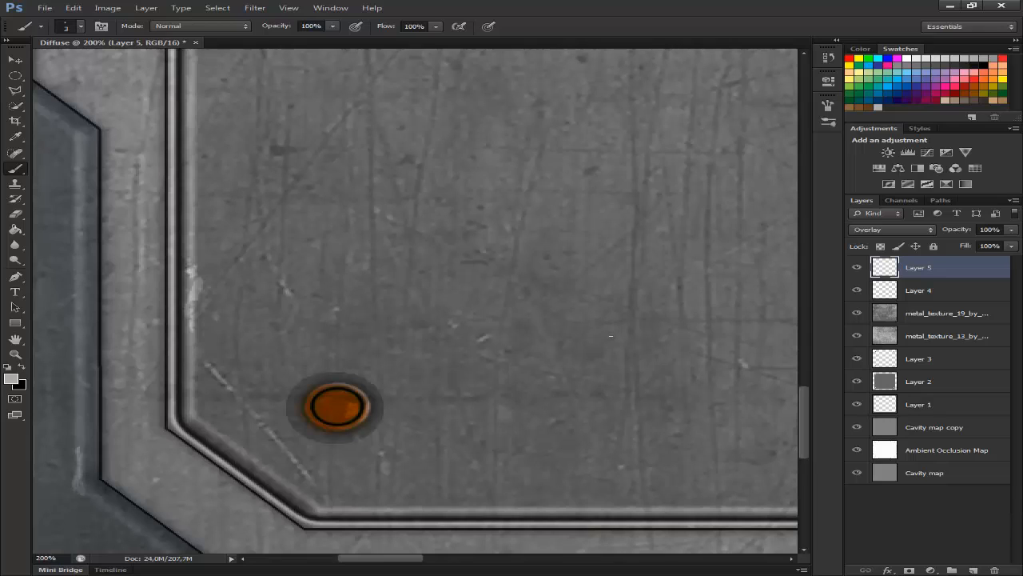
Step: Choose a near-white foreground colour and paint a bright scratch around the frame's lower-left outer corner
scroll(611, 336, down, 3)
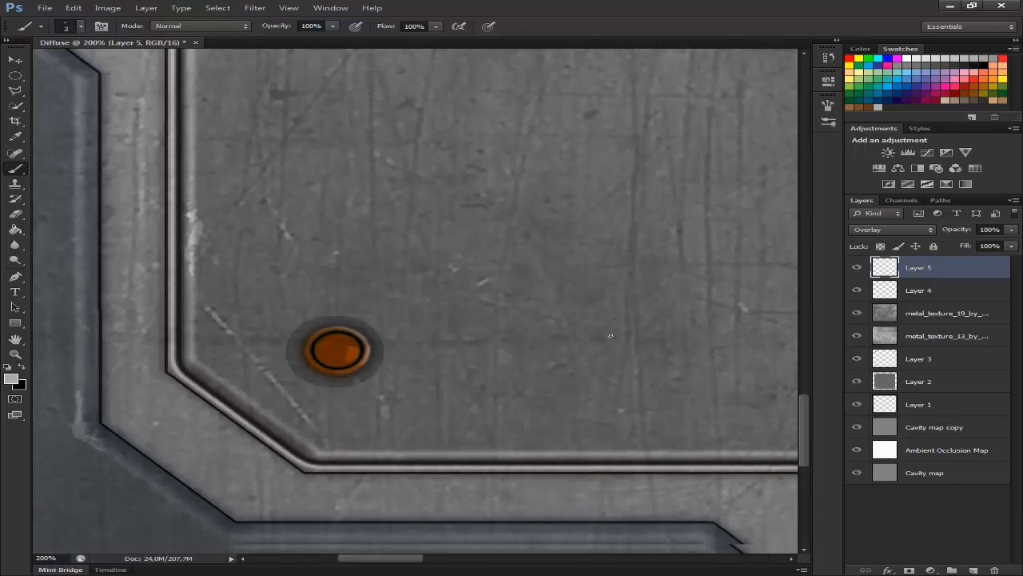
click(12, 378)
drag(299, 205, 300, 168)
key(Return)
key(b)
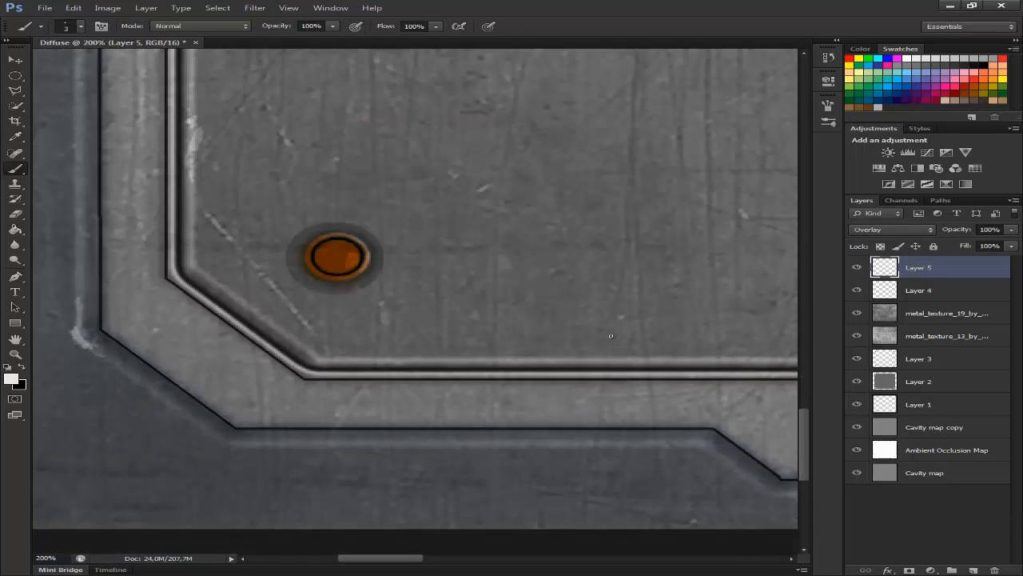
Step: Pick a light grey in the Color Picker and add it to the swatches as Decal_1
click(11, 378)
click(299, 199)
click(676, 185)
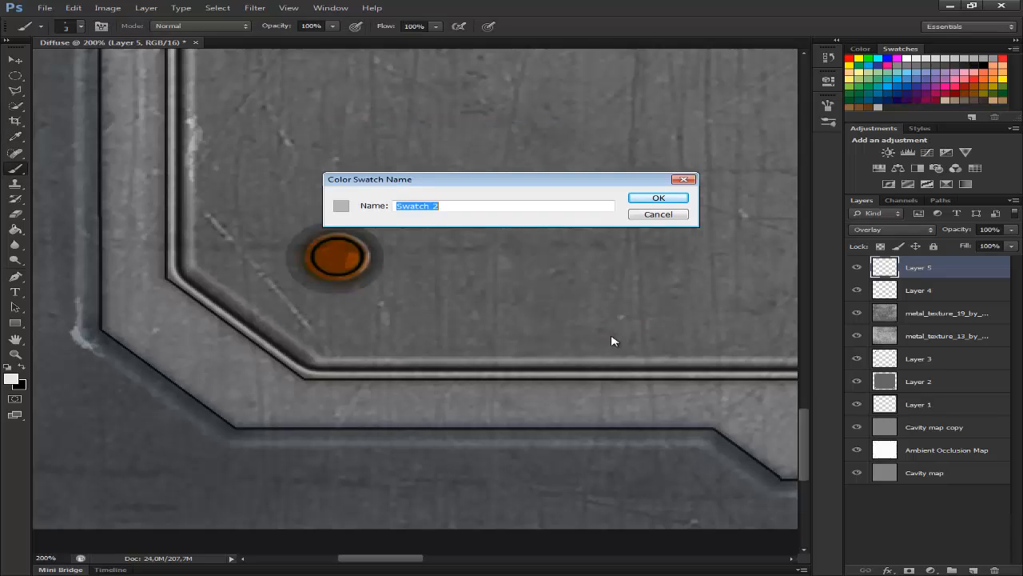
text(D)
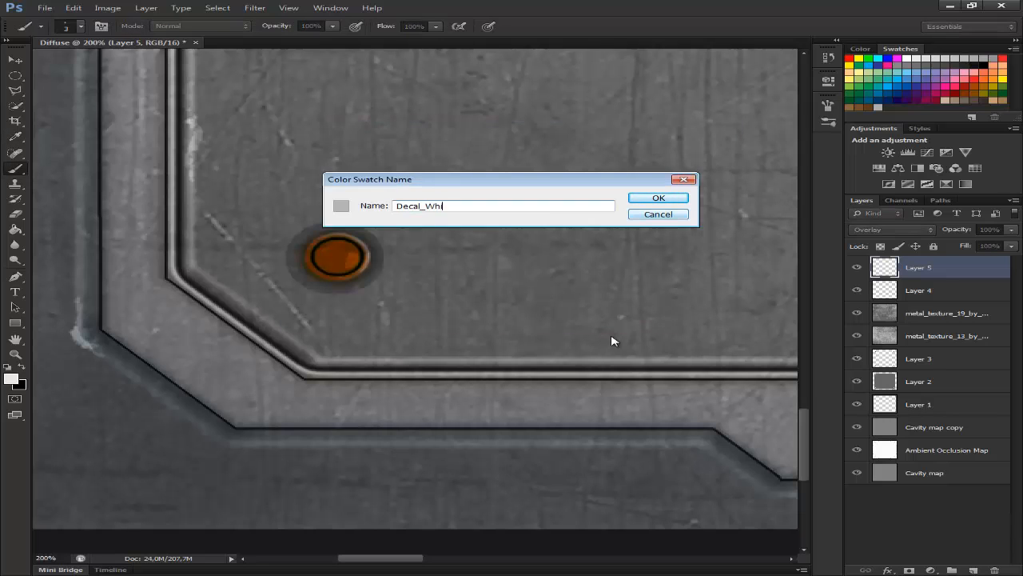
text(ecal_1)
key(Return)
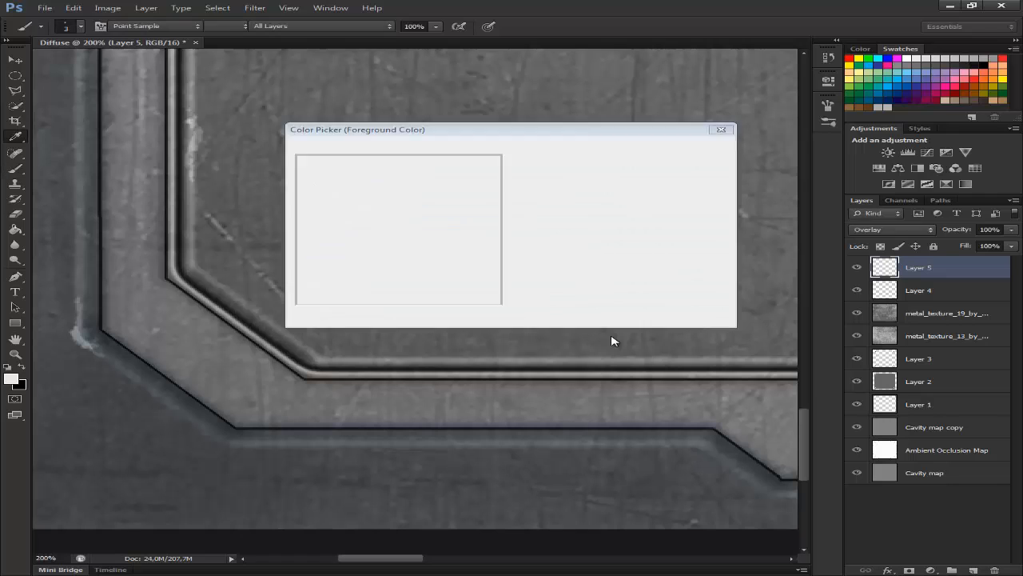
Step: Pick a near-white in the Color Picker and add it to the swatches as Decal_2
click(299, 168)
click(677, 185)
text(Decal_2)
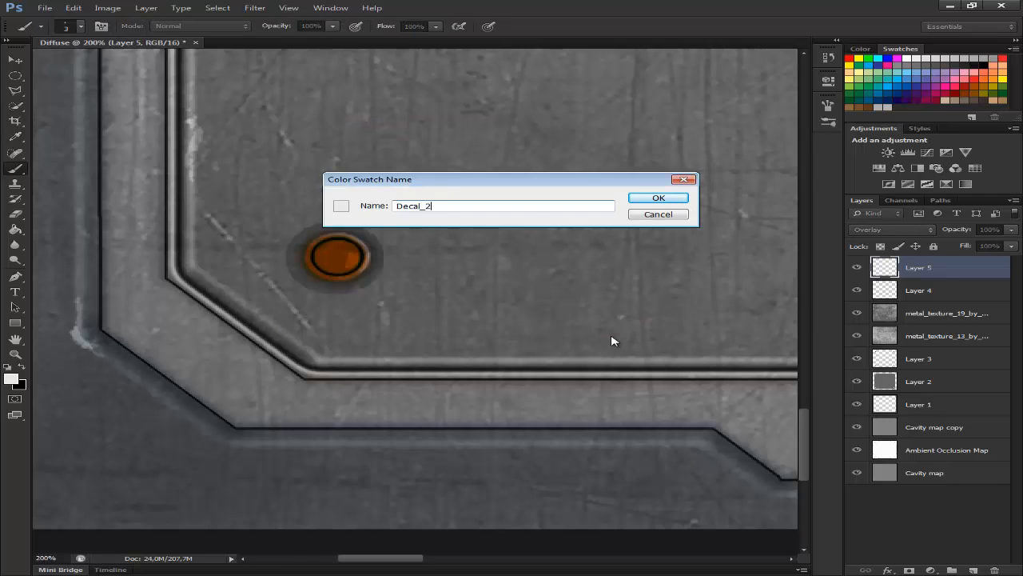
key(Return)
Step: Set the foreground colour to dark grey #353535 and paint a nick where the lower-left chamfer meets the lower edge
click(299, 263)
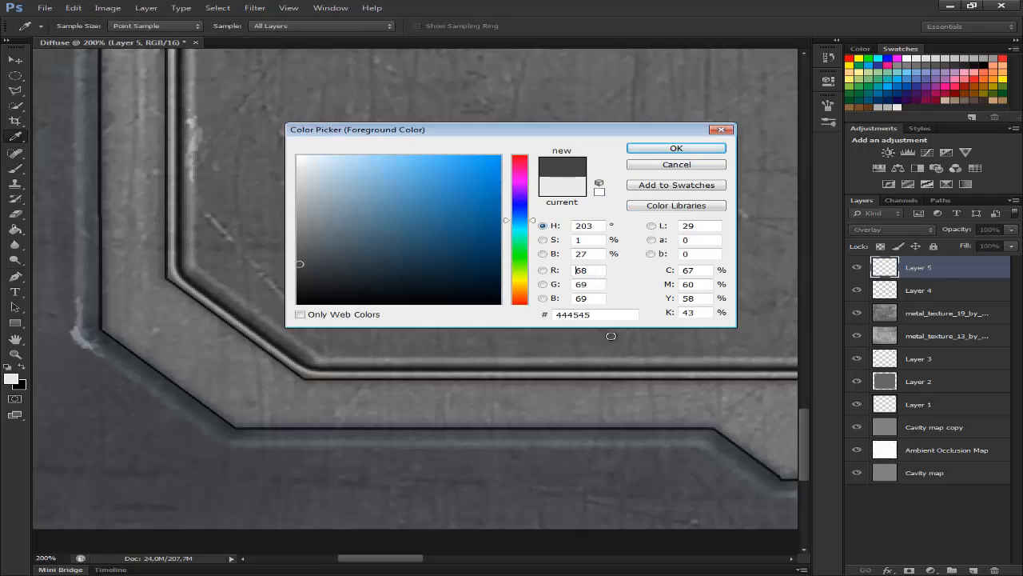
click(299, 285)
click(298, 273)
key(Return)
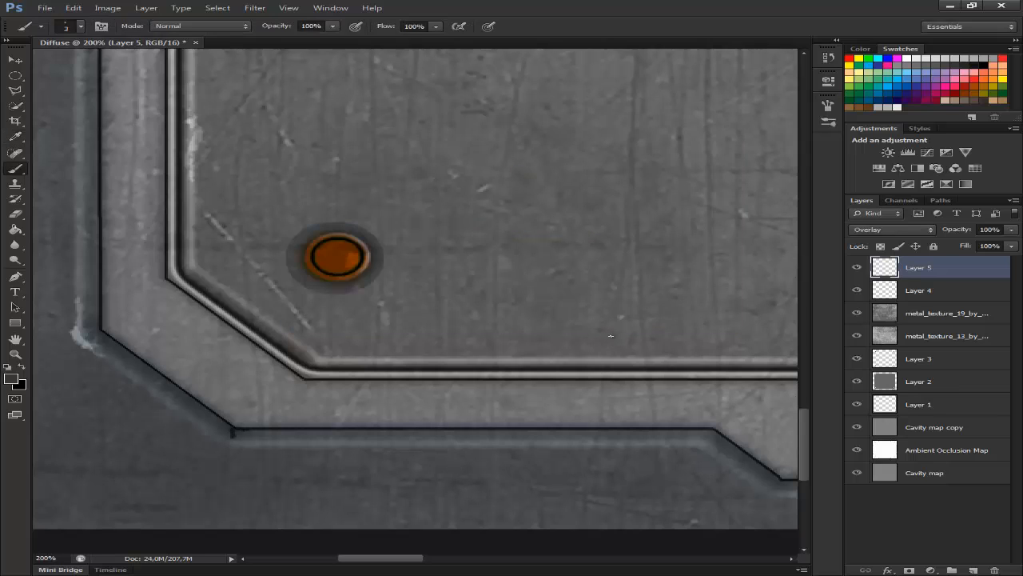
Step: Add the dark grey #353535 to the swatches under a new name
key(n)
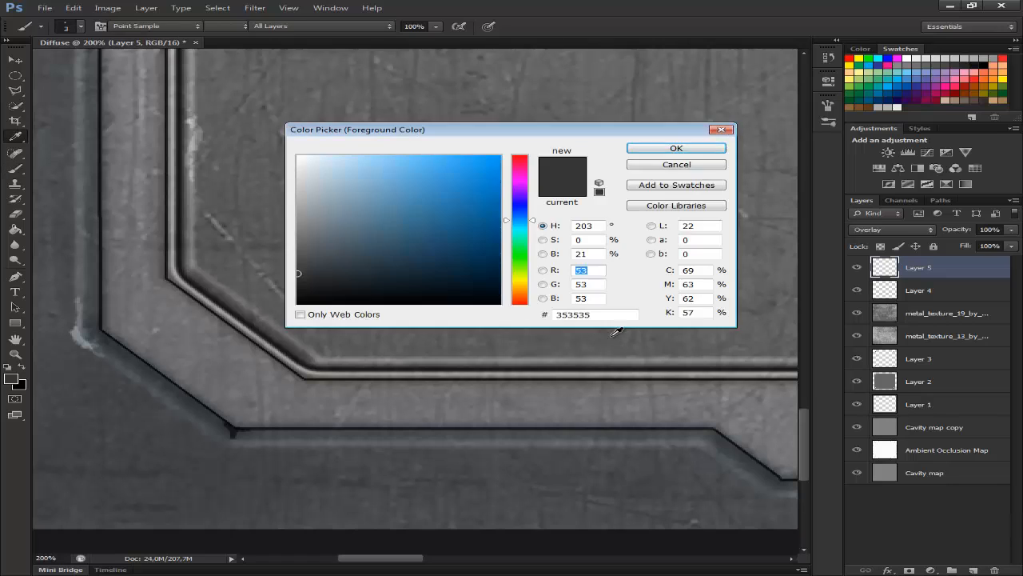
key(alt+a)
text(B)
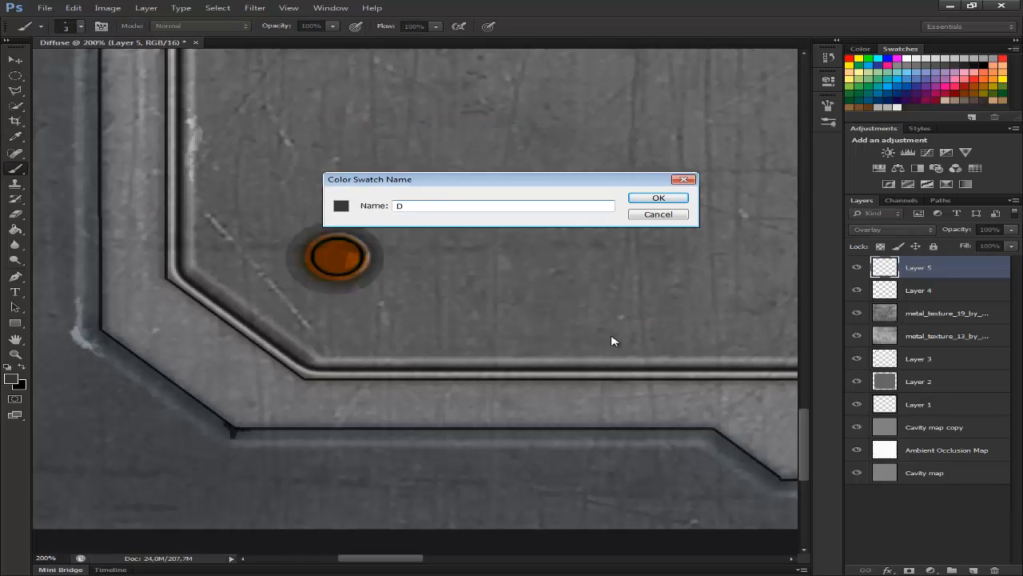
key(Return)
key(Return)
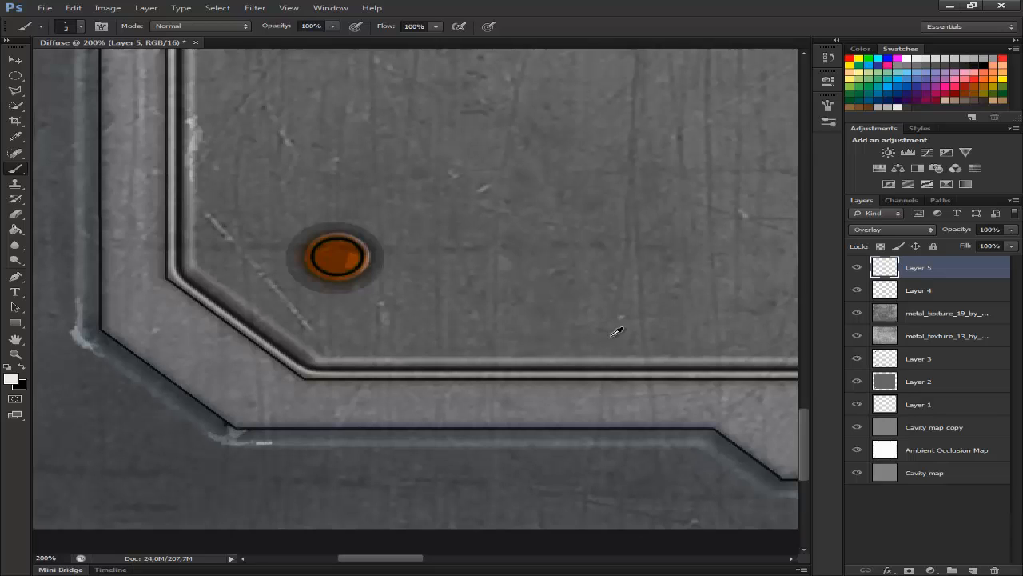
Step: Paint light scratches along the frame's lower outer edge, between the lower-left chamfer and the first notch
alt+click(612, 336)
drag(247, 443, 270, 443)
mouse_move(494, 443)
mouse_down()
mouse_move(536, 447)
mouse_move(477, 439)
mouse_up()
key(z)
right_click(611, 336)
key(e)
key(z)
right_click(611, 336)
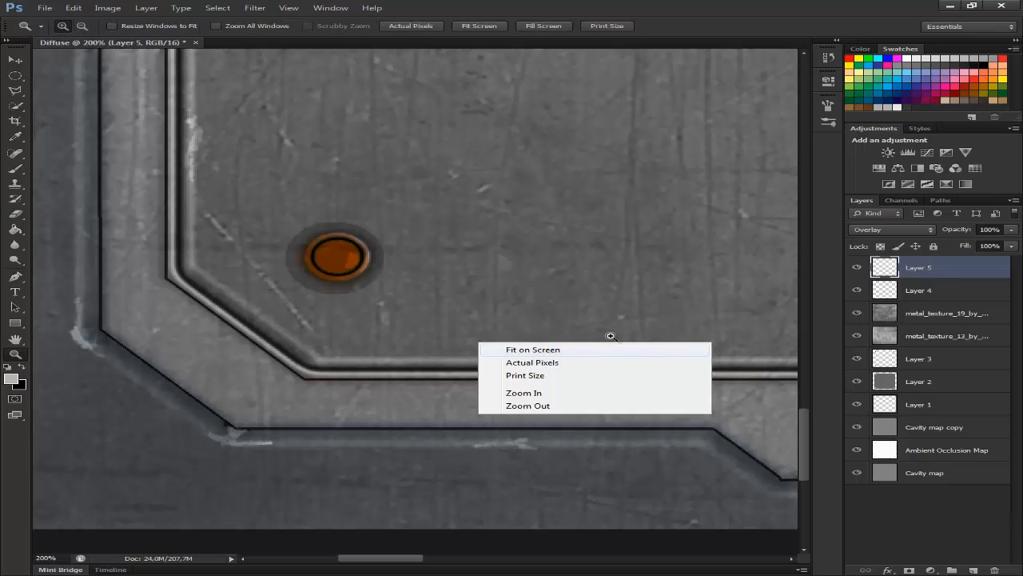
Step: Paint light scratches on both corners of the left notch in the frame's lower outer edge
click(611, 349)
scroll(610, 336, up, 5)
scroll(611, 336, down, 2)
key(b)
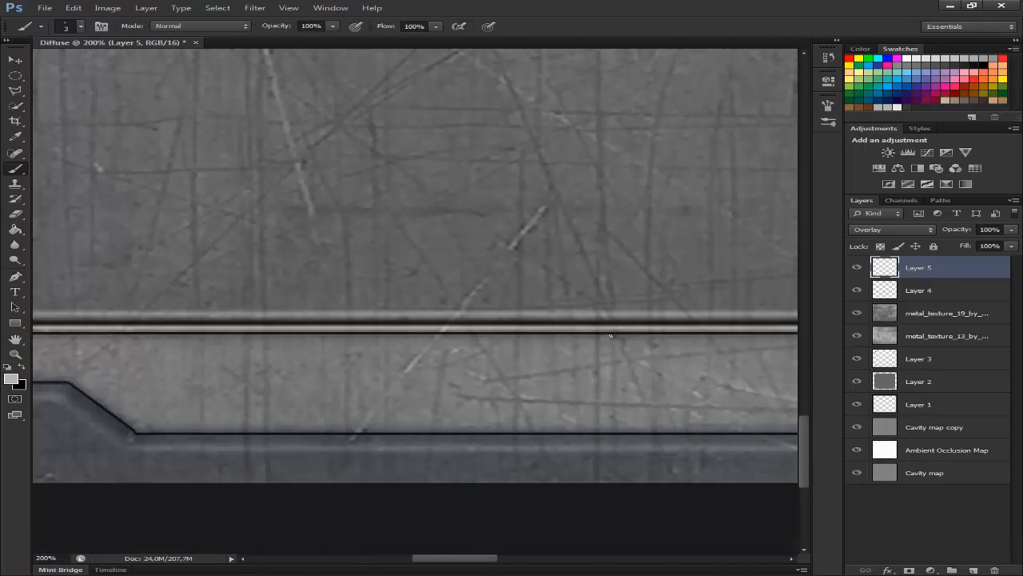
mouse_move(46, 393)
mouse_down()
mouse_move(68, 401)
mouse_move(64, 389)
mouse_move(56, 400)
mouse_up()
alt+click(59, 397)
mouse_move(65, 399)
mouse_down()
mouse_move(96, 404)
mouse_move(70, 402)
mouse_up()
key(ctrl+z)
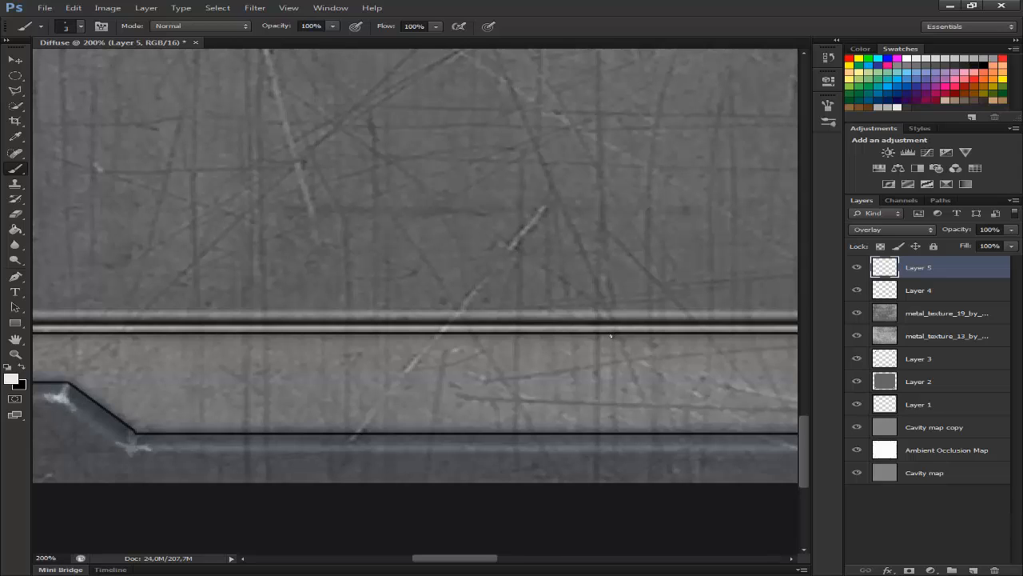
mouse_move(641, 313)
mouse_down()
mouse_move(481, 315)
mouse_move(610, 314)
mouse_move(565, 310)
mouse_up()
key(ctrl+alt+z)
key(ctrl+alt+z)
Step: Paint light scratches along the straight middle section of the frame's lower outer edge
key(e)
scroll(612, 336, right, 4)
key(b)
drag(566, 449, 529, 452)
mouse_move(279, 451)
mouse_down()
mouse_move(192, 450)
mouse_move(299, 448)
mouse_move(248, 442)
mouse_move(267, 446)
mouse_up()
key(ctrl+z)
alt+click(245, 444)
Step: Paint scratches along the right notch of the lower outer edge with the Decal_1 and Decal_2 swatches, and trim them with the Eraser
scroll(611, 336, right, 4)
mouse_move(550, 438)
mouse_down()
mouse_move(555, 448)
mouse_move(520, 449)
mouse_move(545, 448)
mouse_up()
click(887, 107)
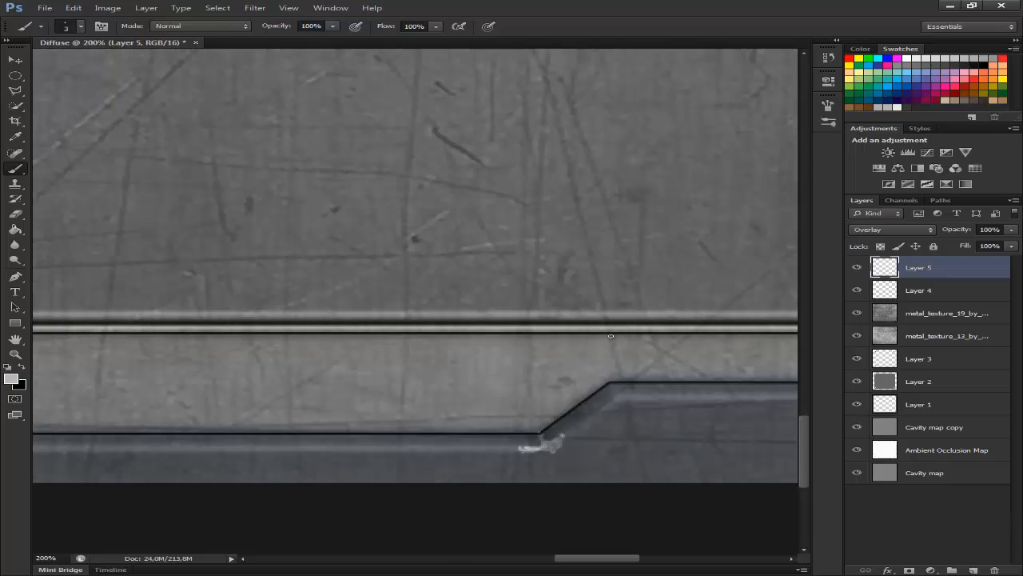
drag(611, 408, 604, 414)
mouse_move(628, 398)
mouse_down()
mouse_move(676, 394)
mouse_move(616, 399)
mouse_move(592, 413)
mouse_up()
click(897, 107)
key(e)
drag(672, 391, 642, 391)
key(z)
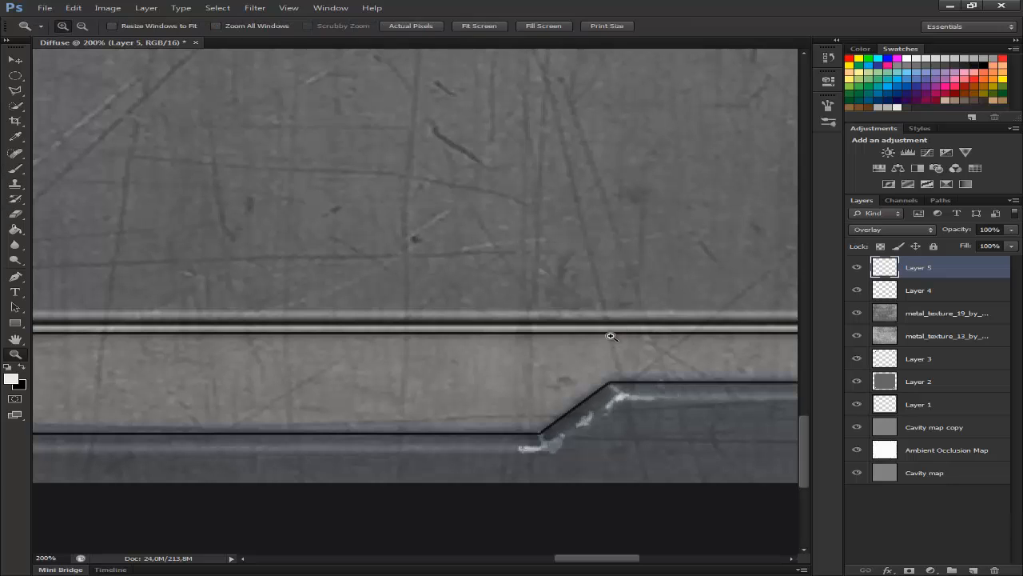
Step: Paint near-white scratches at the upper end and along the diagonal of the frame's lower-right outer chamfer
scroll(611, 335, right, 6)
key(b)
mouse_move(581, 283)
mouse_down()
mouse_move(569, 292)
mouse_move(596, 288)
mouse_move(566, 286)
mouse_up()
key(ctrl+z)
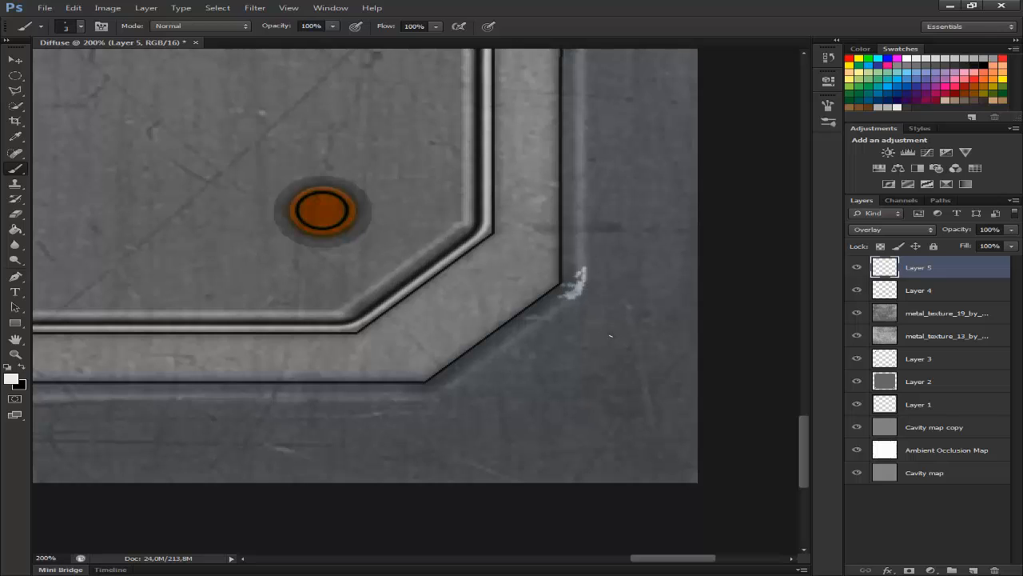
drag(543, 321, 500, 345)
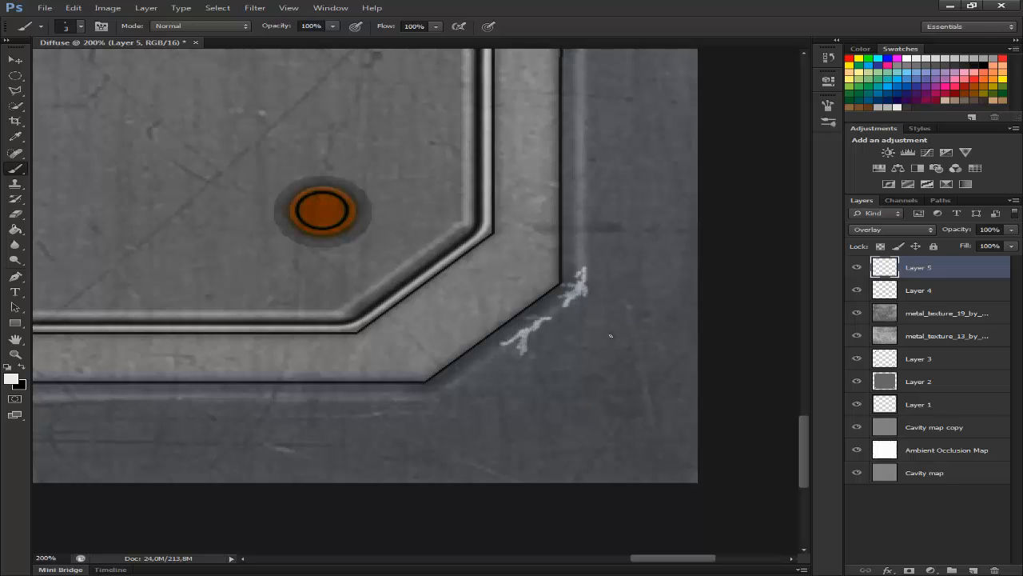
Step: Paint light scratches at the lower end of the lower-right chamfer and remove the side branches from the diagonal scratch
mouse_move(427, 388)
mouse_down()
mouse_move(446, 390)
mouse_move(416, 398)
mouse_move(445, 400)
mouse_up()
alt+click(435, 394)
drag(452, 384, 433, 408)
mouse_move(511, 343)
mouse_down()
mouse_move(540, 318)
mouse_move(519, 351)
mouse_up()
key(e)
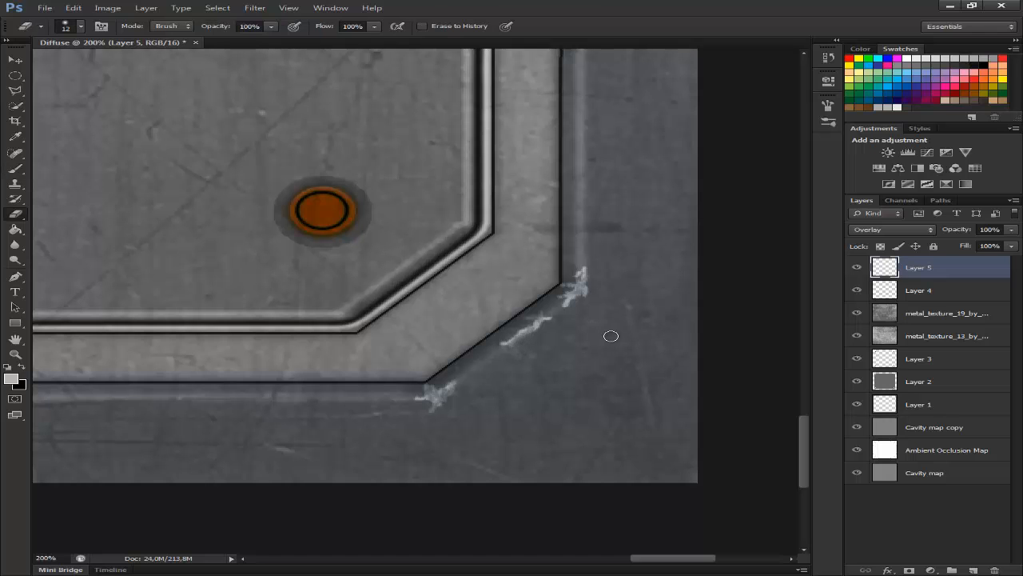
Step: Paint light scratches on the lower-left notch corners and along the panel's left and lower inner edges
key(z)
key(ctrl+0)
drag(78, 369, 175, 526)
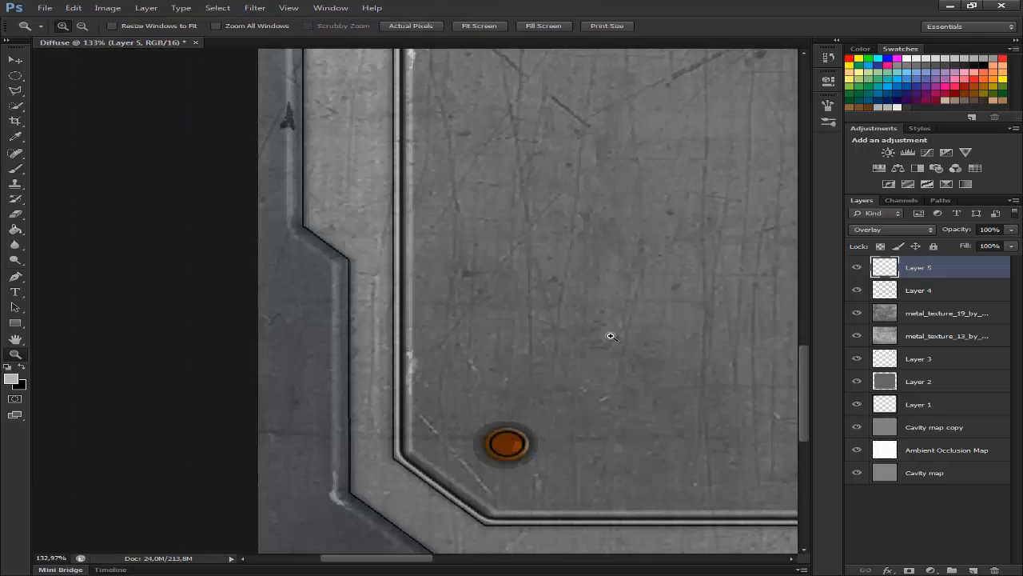
key(b)
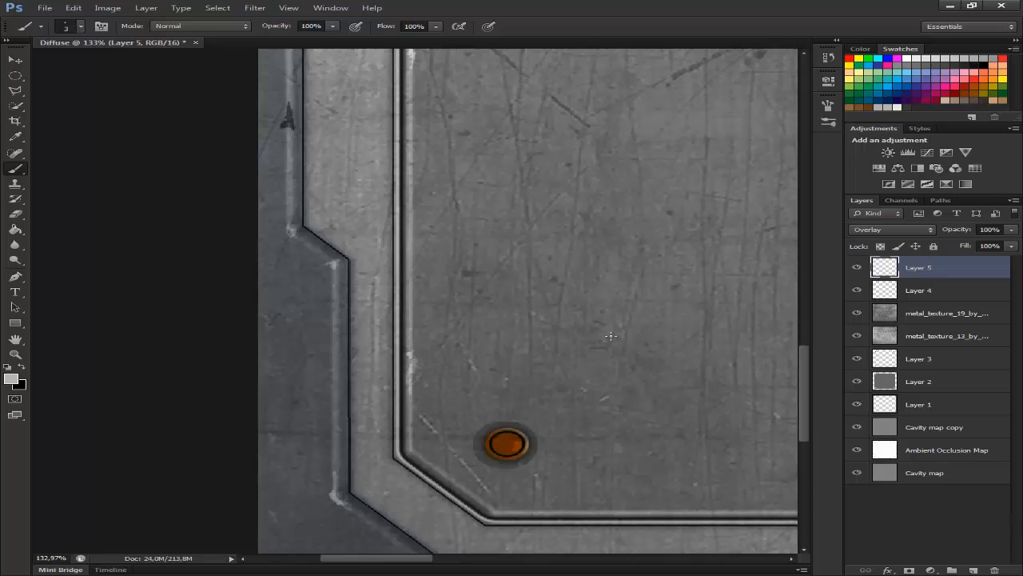
scroll(610, 336, down, 3)
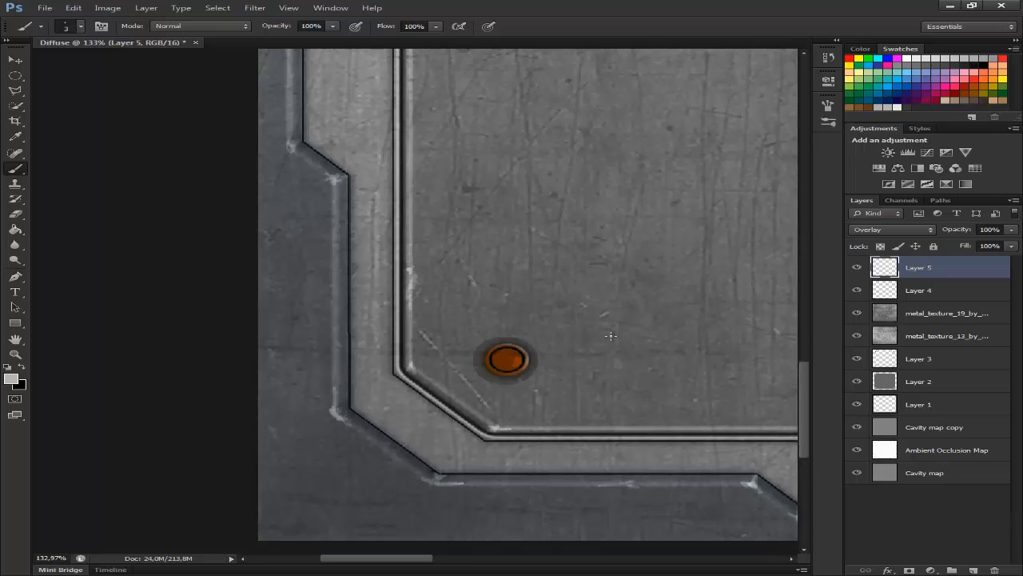
drag(411, 149, 412, 214)
drag(637, 429, 659, 427)
Step: Return to the lower-left notch and change the foreground colour from the Decal_2 swatch to a brighter near-white
key(z)
right_click(599, 248)
click(631, 255)
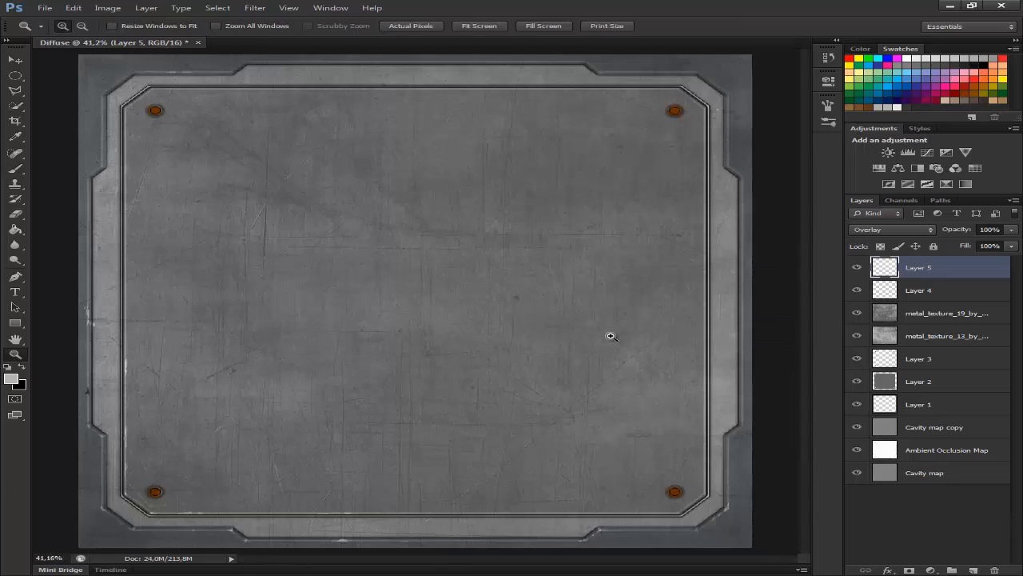
drag(78, 410, 187, 500)
key(b)
click(897, 107)
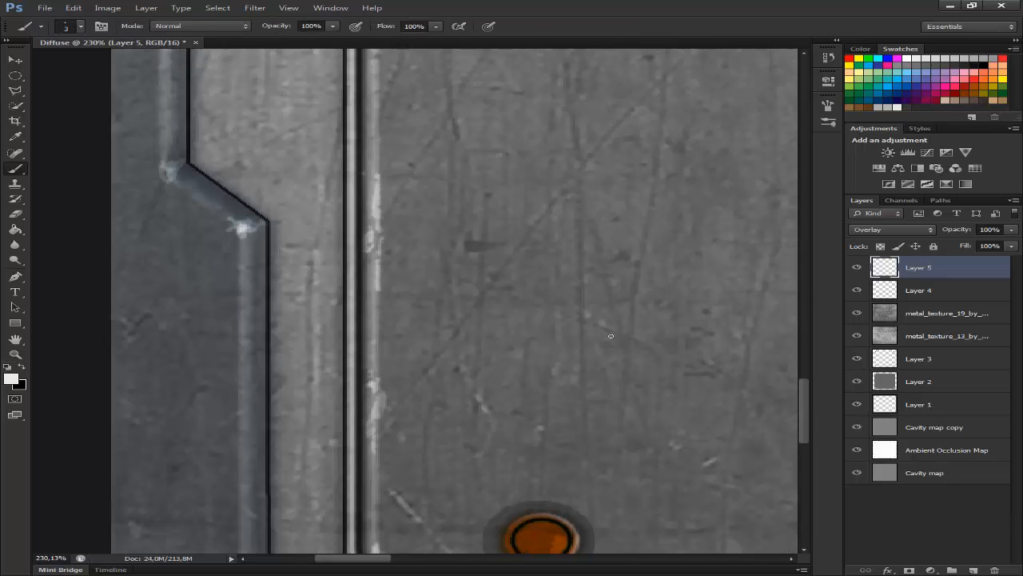
click(11, 378)
click(297, 158)
click(676, 147)
Step: Paint scratches at the lower-left notch and down its adjoining edge with near-white and Decal_1, and trim them with the Eraser
mouse_move(237, 227)
mouse_down()
mouse_move(246, 227)
mouse_move(243, 242)
mouse_up()
mouse_move(243, 227)
mouse_down()
mouse_move(263, 218)
mouse_move(281, 294)
mouse_up()
drag(289, 249, 288, 280)
click(887, 107)
mouse_move(277, 232)
mouse_down()
mouse_move(288, 285)
mouse_move(286, 270)
mouse_up()
key(e)
drag(286, 239, 283, 291)
Step: Paint light grey scratches around the lower-right notch and down the frame's right outer edge below it
key(z)
key(ctrl+0)
key(e)
key(z)
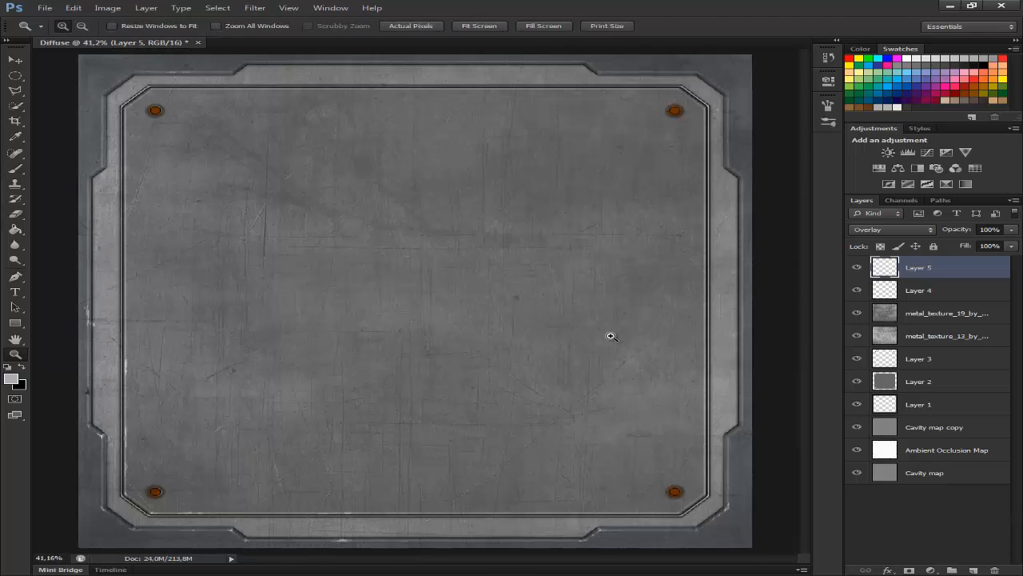
click(610, 336)
key(b)
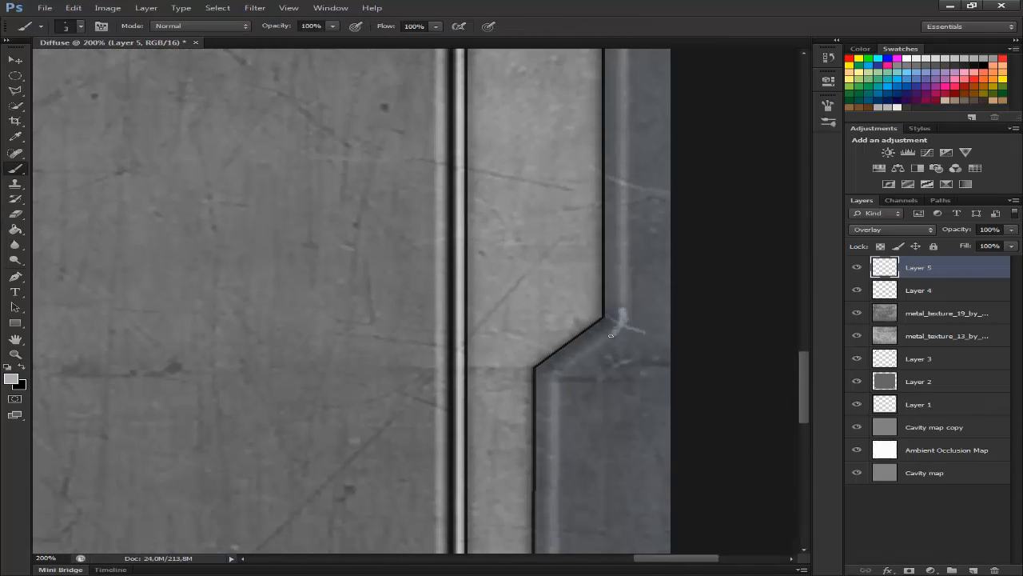
mouse_move(587, 353)
mouse_down()
mouse_move(554, 387)
mouse_move(556, 424)
mouse_move(540, 440)
mouse_up()
scroll(611, 336, down, 3)
drag(556, 437, 556, 502)
key(e)
Step: Add brighter scratches with the Decal_2 swatch along the right outer edge and at the notch's inner corner
click(897, 107)
key(b)
drag(556, 462, 556, 403)
drag(537, 202, 559, 211)
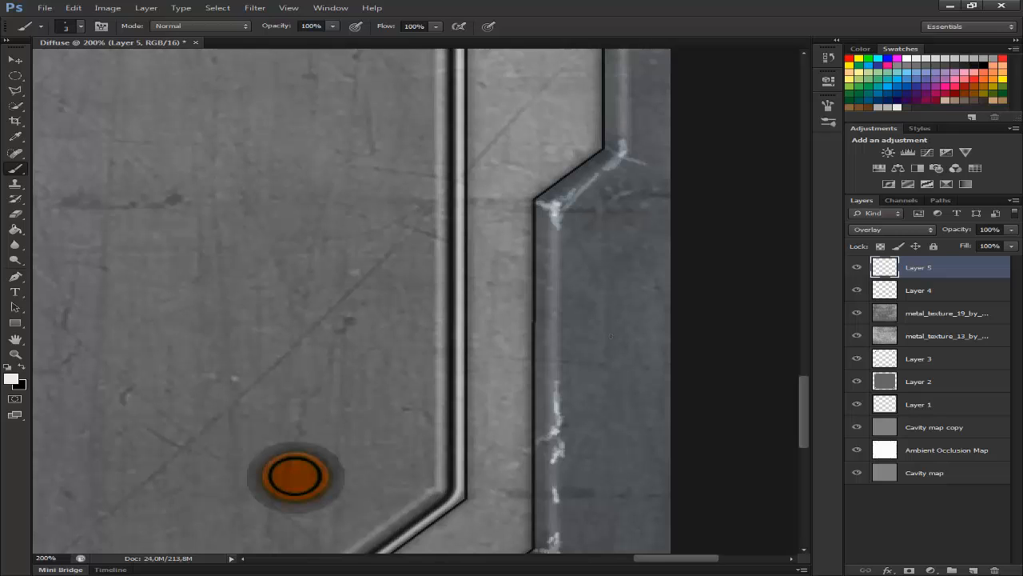
Step: Paint near-white and light grey scratches on the inner groove's right edge and the outer edge above the lower-right notch
scroll(611, 336, up, 3)
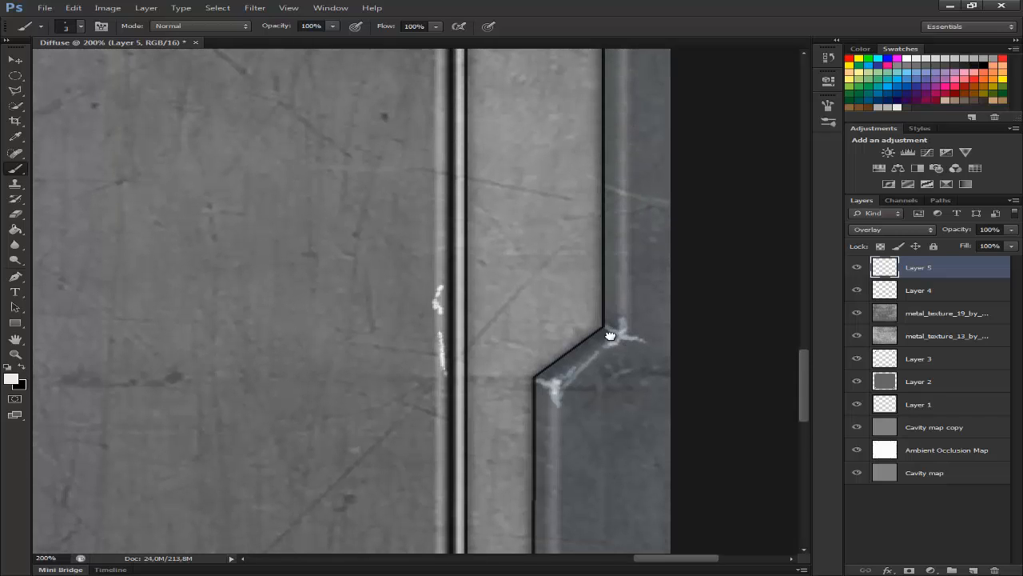
scroll(611, 336, up, 2)
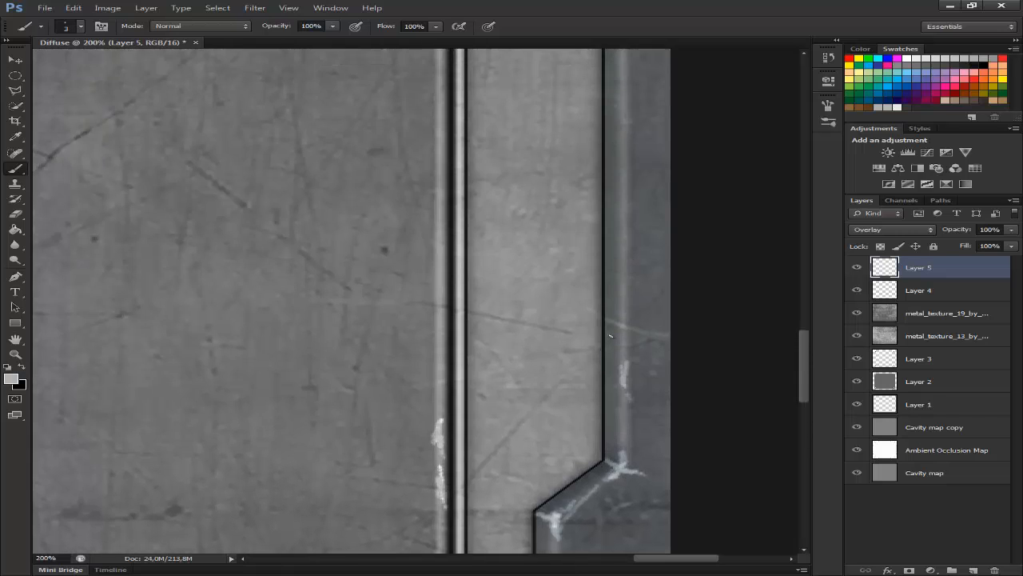
key(e)
scroll(611, 335, up, 2)
key(b)
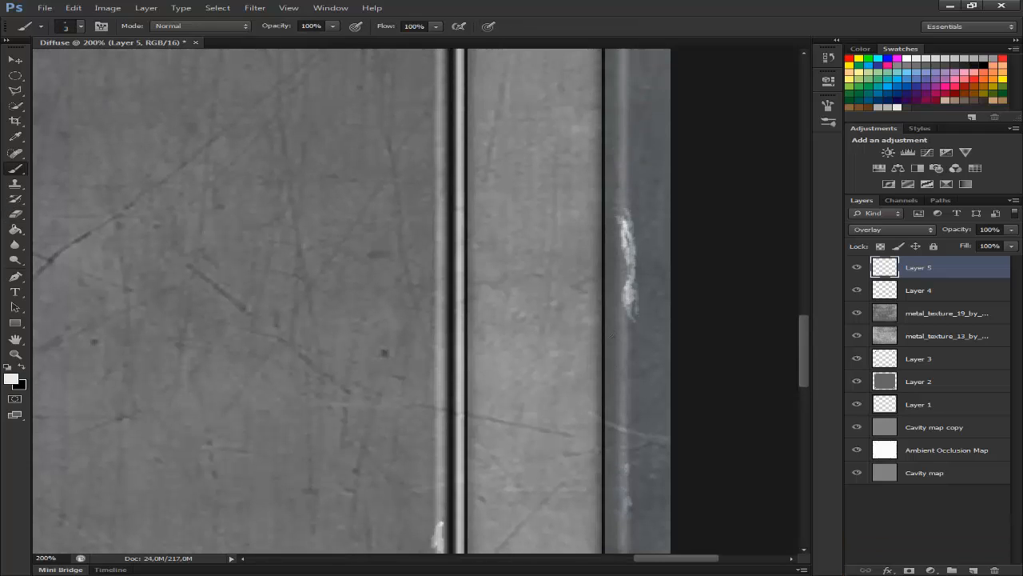
Step: Continue the near-white wear up the middle of the right outer edge and break it up with the Eraser
key(e)
scroll(610, 335, up, 1)
click(627, 375)
scroll(611, 336, up, 3)
key(b)
drag(626, 290, 622, 97)
key(e)
drag(624, 158, 626, 282)
key(b)
key(e)
mouse_move(625, 230)
mouse_down()
mouse_move(624, 169)
mouse_move(626, 356)
mouse_up()
Step: Paint a near-white wear line on the upper part of the right outer edge and fade sections with the Eraser
scroll(611, 336, up, 1)
scroll(611, 336, up, 3)
key(b)
drag(622, 431, 623, 128)
key(e)
drag(623, 297, 623, 377)
scroll(611, 336, up, 3)
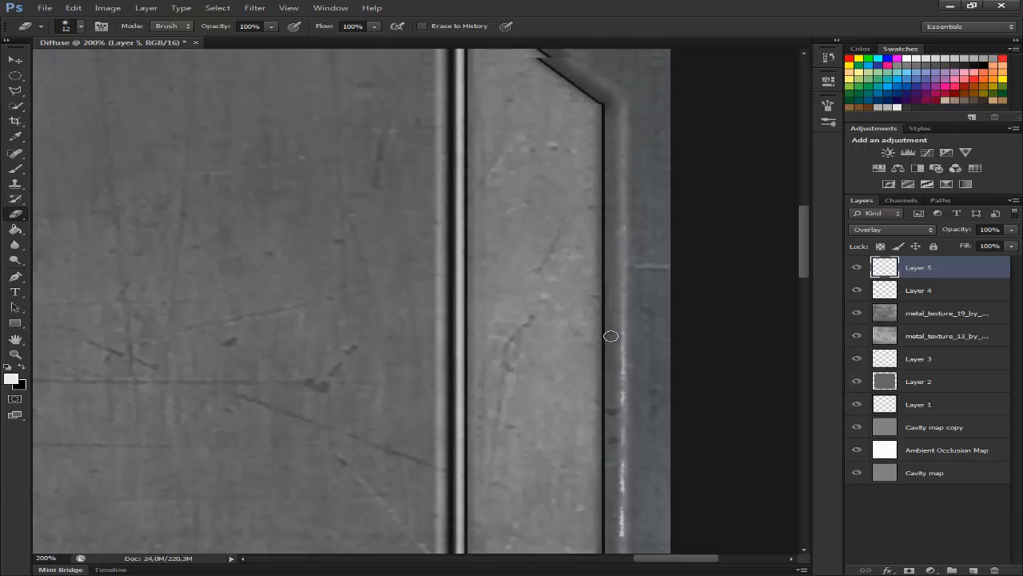
Step: Paint near-white scratches on the upper-right side notch, covering both of its corners and the slanted edge
key(b)
mouse_move(618, 249)
mouse_down()
mouse_move(625, 260)
mouse_move(605, 263)
mouse_move(608, 277)
mouse_up()
mouse_move(552, 196)
mouse_down()
mouse_move(563, 214)
mouse_move(529, 217)
mouse_move(589, 254)
mouse_up()
drag(585, 232, 600, 237)
scroll(611, 335, up, 3)
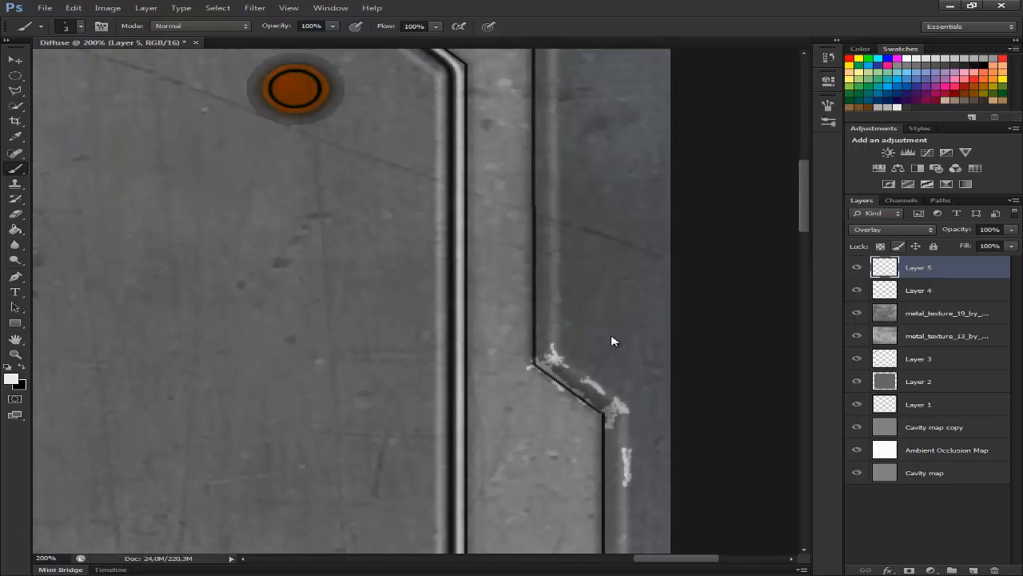
Step: Paint straight near-white and light grey highlight lines up the right outer edge, around the upper-right chamfer and along the top edge
scroll(610, 335, up, 4)
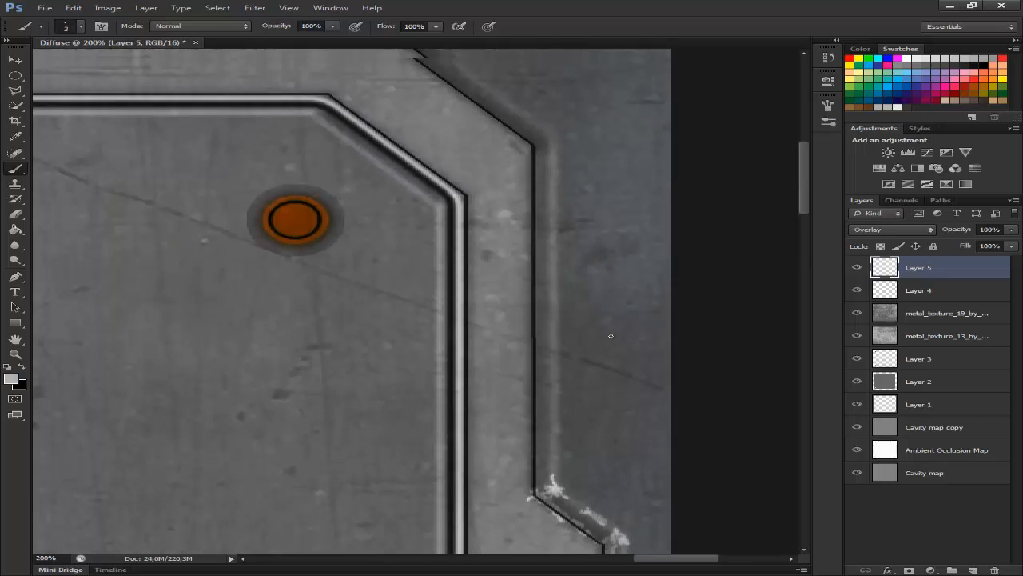
shift+click(555, 188)
shift+click(411, 83)
shift+click(397, 76)
shift+click(144, 74)
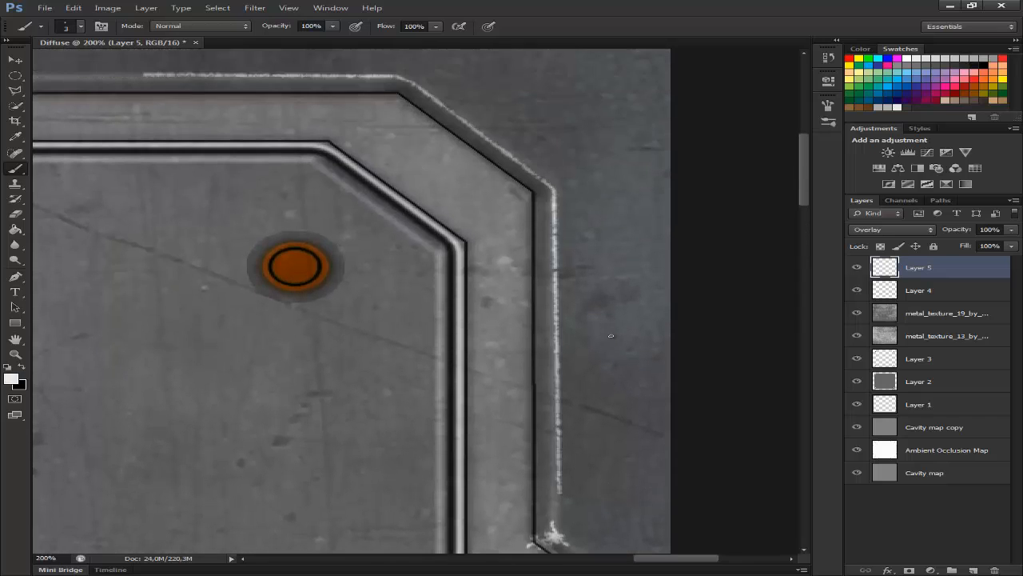
shift+click(551, 189)
shift+click(399, 78)
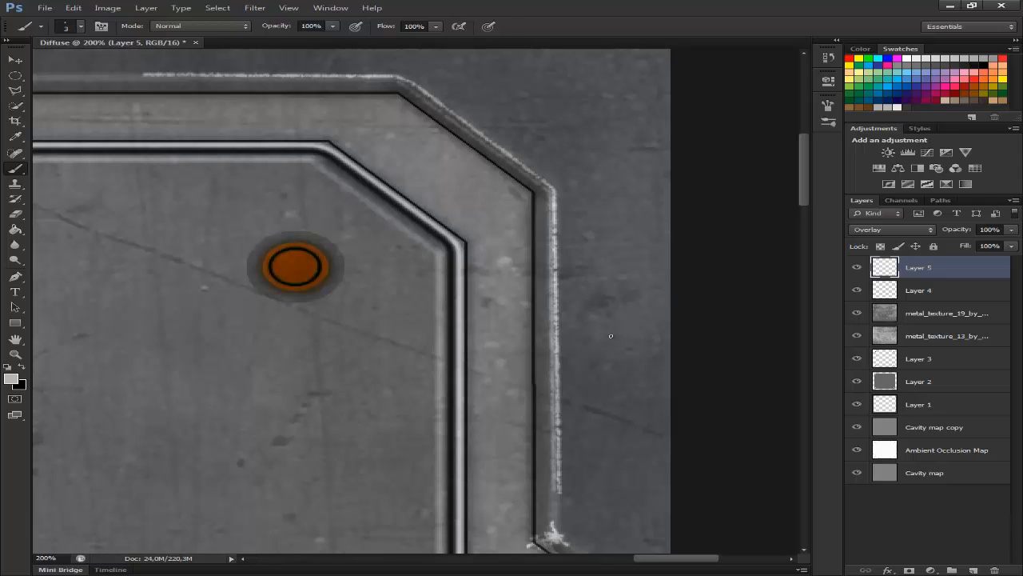
shift+click(163, 76)
Step: Fade parts of the highlight lines around the upper-right chamfer and top edge, lowering the Eraser opacity to 60%
key(e)
mouse_move(323, 77)
mouse_down()
mouse_move(256, 77)
mouse_move(439, 104)
mouse_move(531, 174)
mouse_up()
drag(553, 214, 553, 267)
key(3)
key(1)
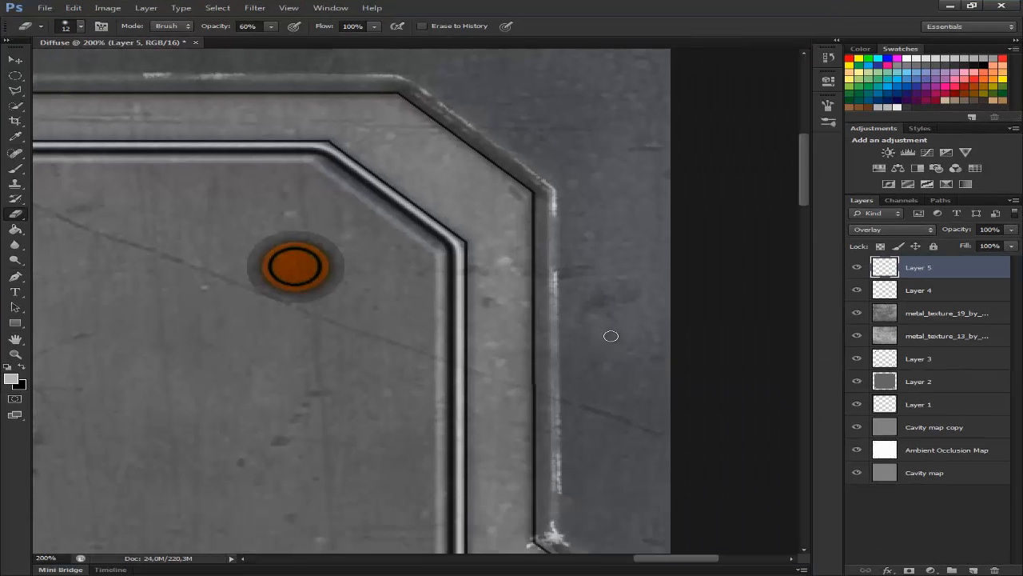
scroll(610, 336, up, 2)
key(e)
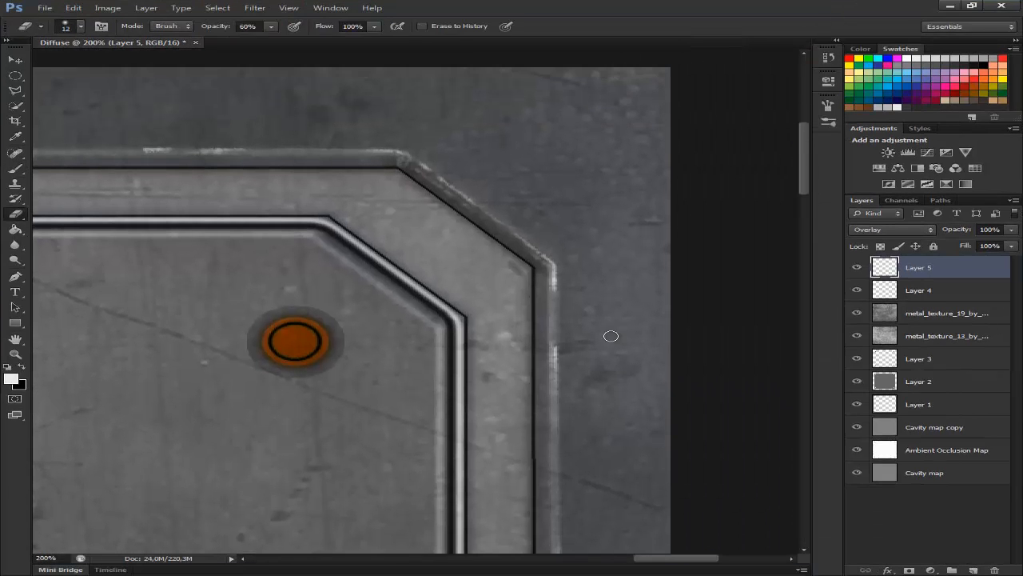
Step: Paint near-white and dark grey scratches at the top edge's right notch, adding softer highlights at 52% brush opacity
key(b)
scroll(611, 335, left, 6)
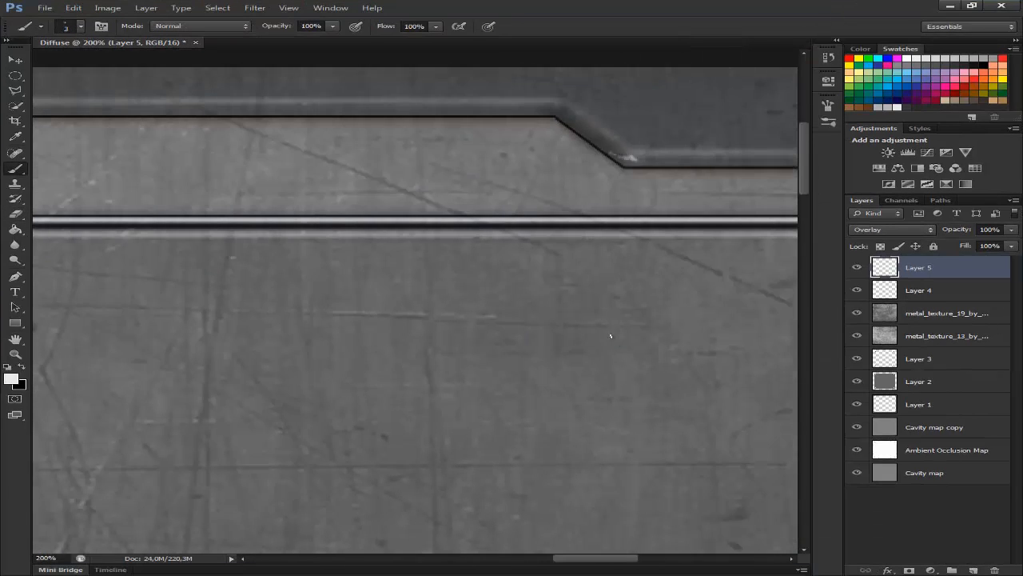
key(x)
key(e)
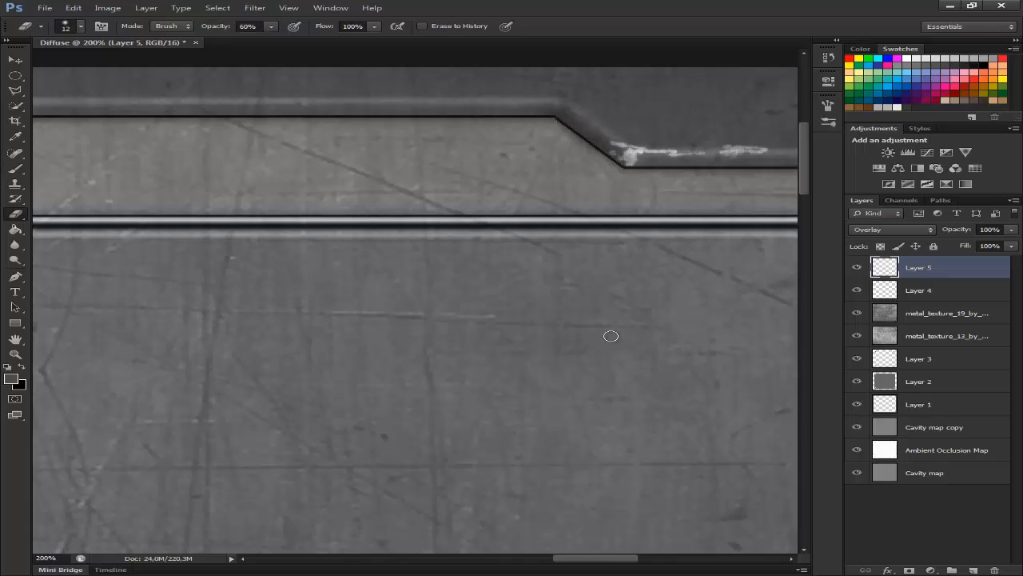
key(b)
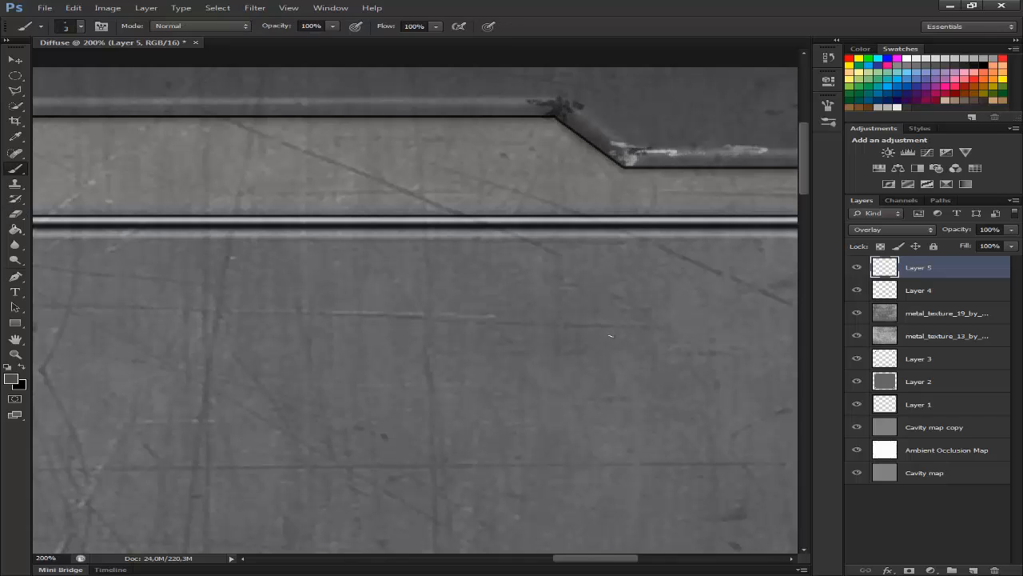
key(x)
key(5)
key(2)
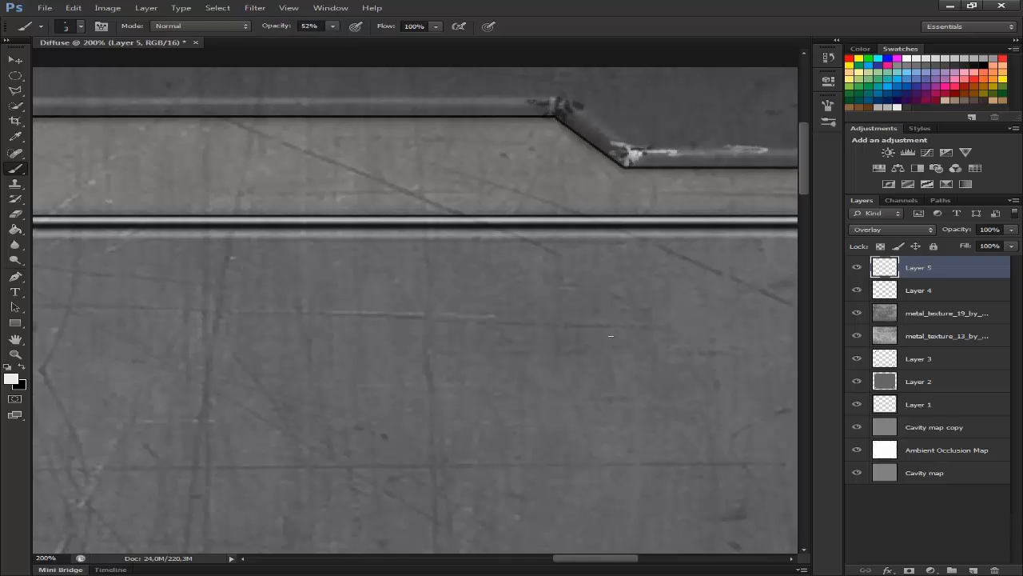
Step: Paint a near-white highlight line along the top outer edge and down its left notch at 100% brush opacity
scroll(613, 342, left, 3)
key(0)
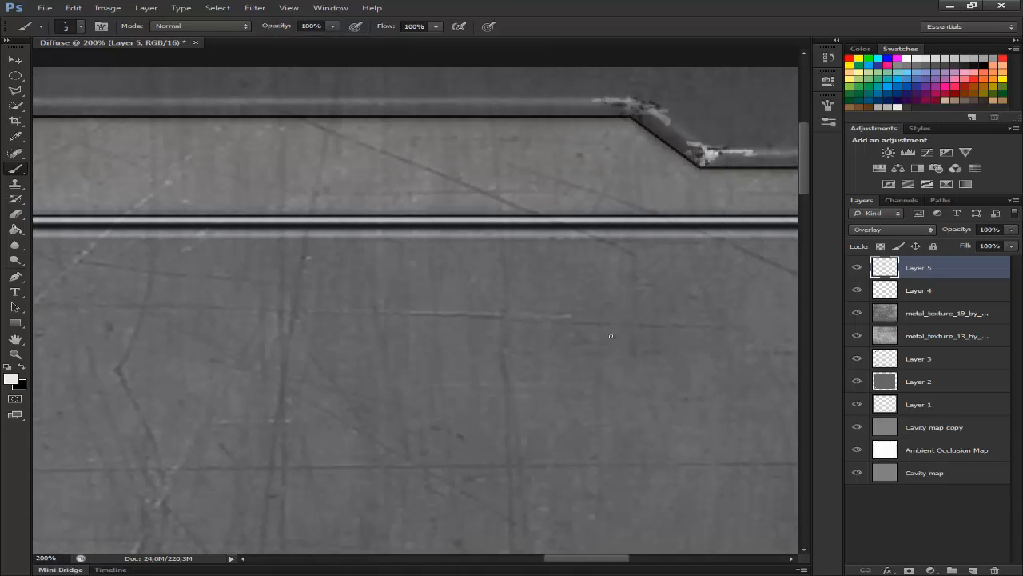
scroll(611, 336, left, 10)
mouse_move(796, 99)
mouse_down()
mouse_move(364, 100)
mouse_move(112, 156)
mouse_up()
scroll(612, 336, left, 5)
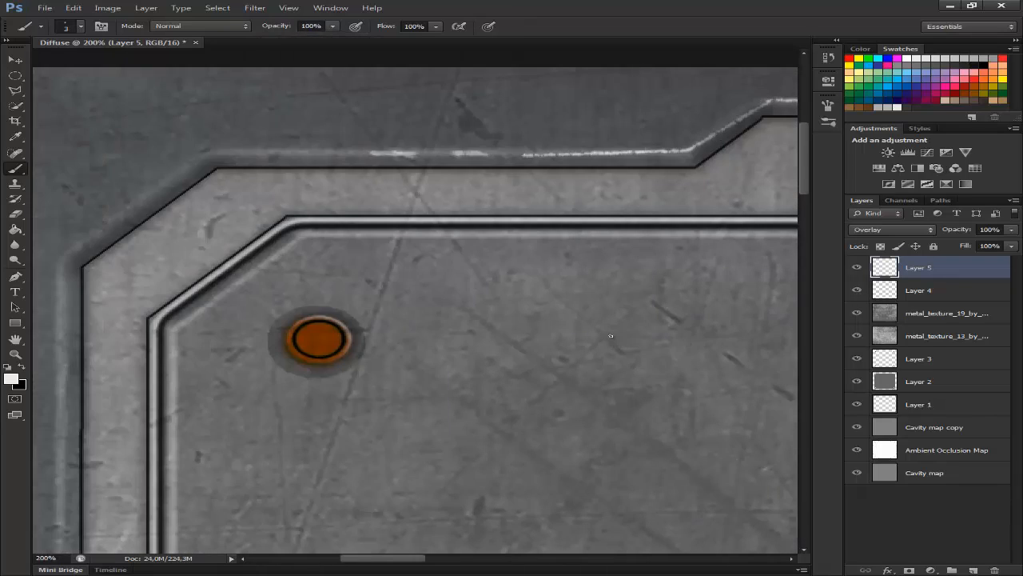
Step: Extend the highlight line around the upper-left chamfer and down the left edge, soften it with the Eraser and accent its corners
mouse_move(524, 154)
mouse_down()
mouse_move(89, 244)
mouse_move(64, 449)
mouse_up()
key(e)
mouse_move(603, 154)
mouse_down()
mouse_move(249, 154)
mouse_move(62, 389)
mouse_move(64, 450)
mouse_up()
key(b)
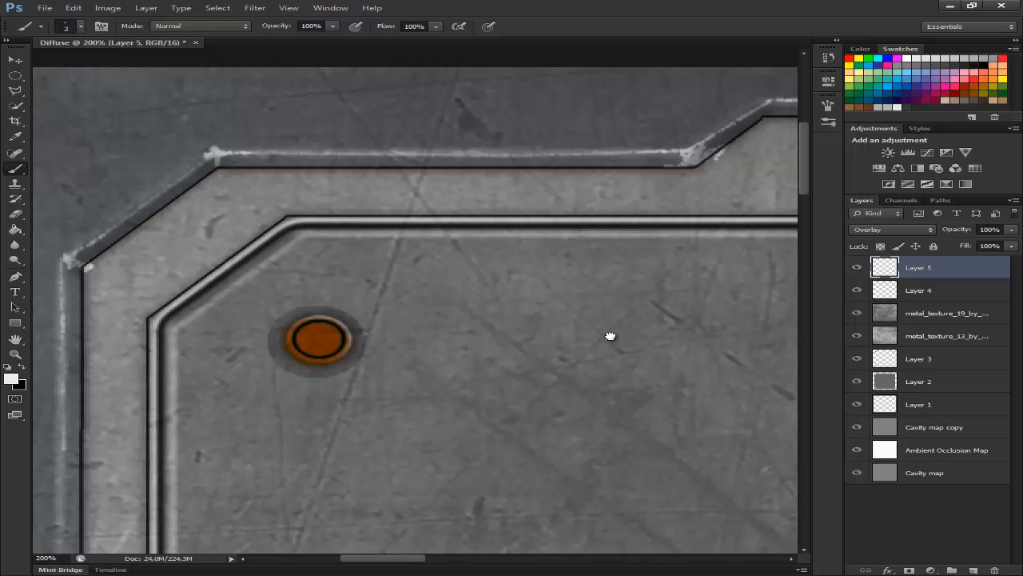
Step: Fade the highlight line along the top outer edge with a 48 px Eraser
scroll(611, 335, right, 5)
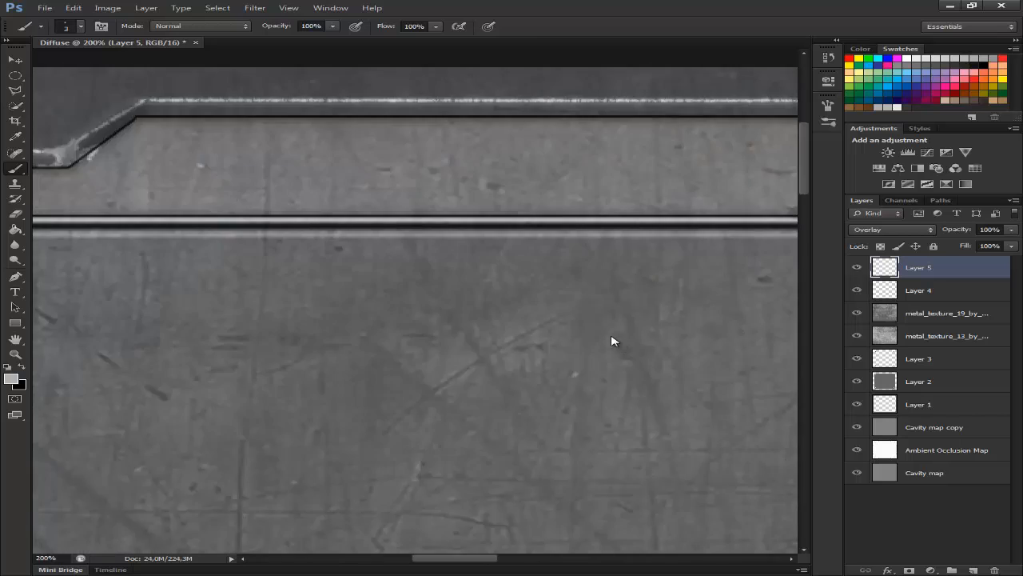
key(z)
alt+click(611, 336)
alt+click(611, 336)
key(e)
right_click(611, 336)
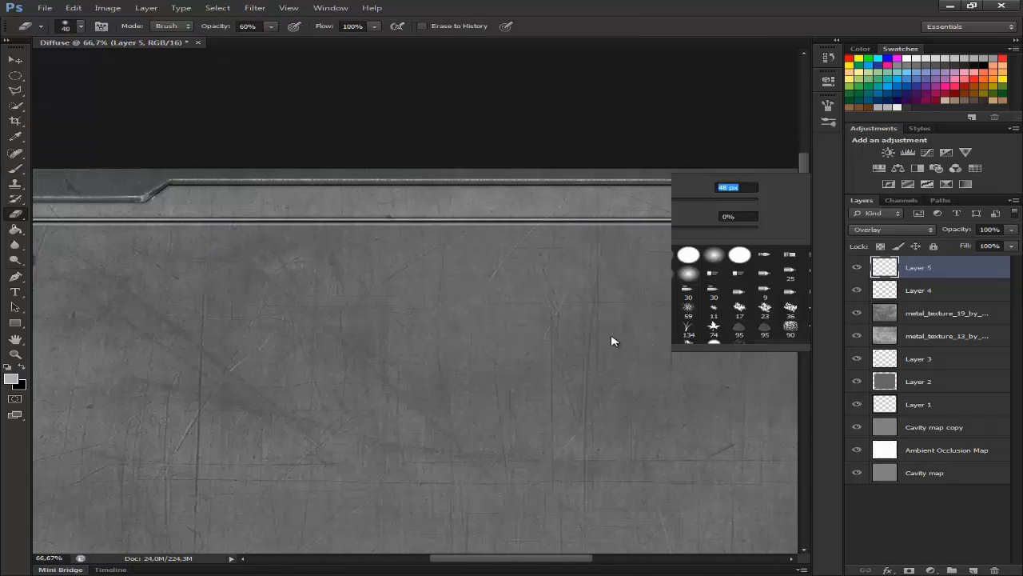
key(Escape)
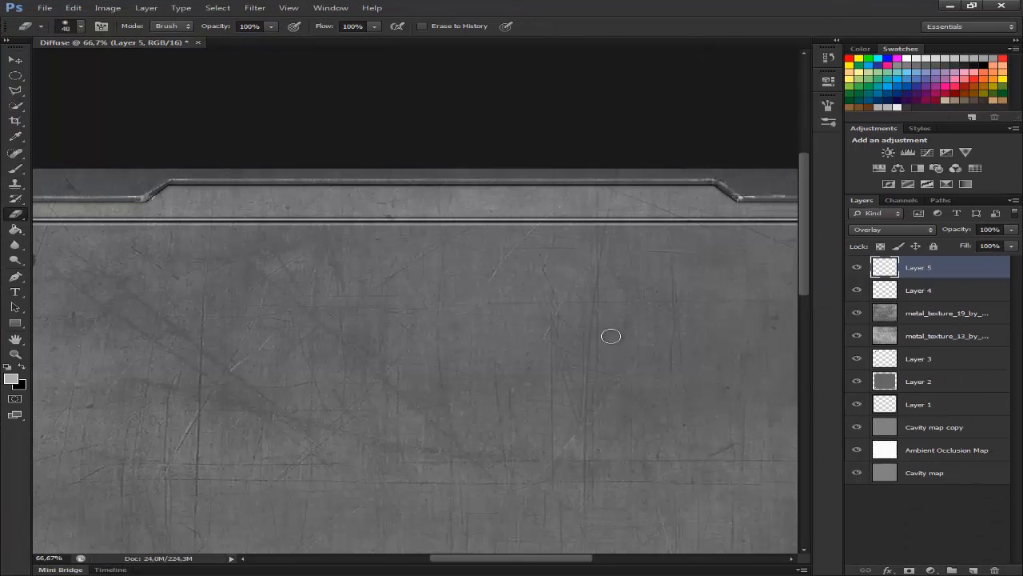
Step: Paint light grey and near-white scratches around the upper-left side notch and down the edge below it
key(z)
key(ctrl+0)
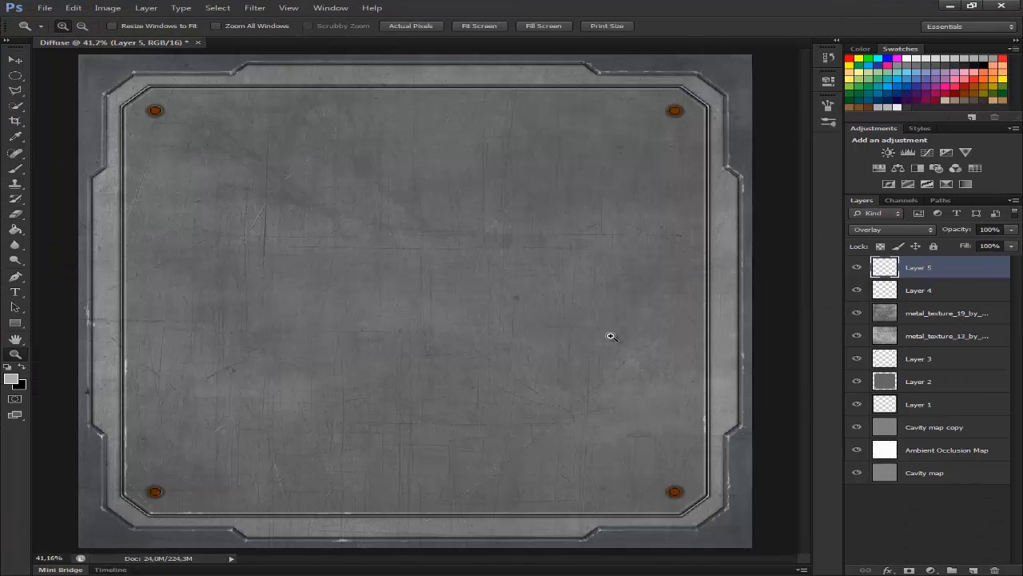
key(b)
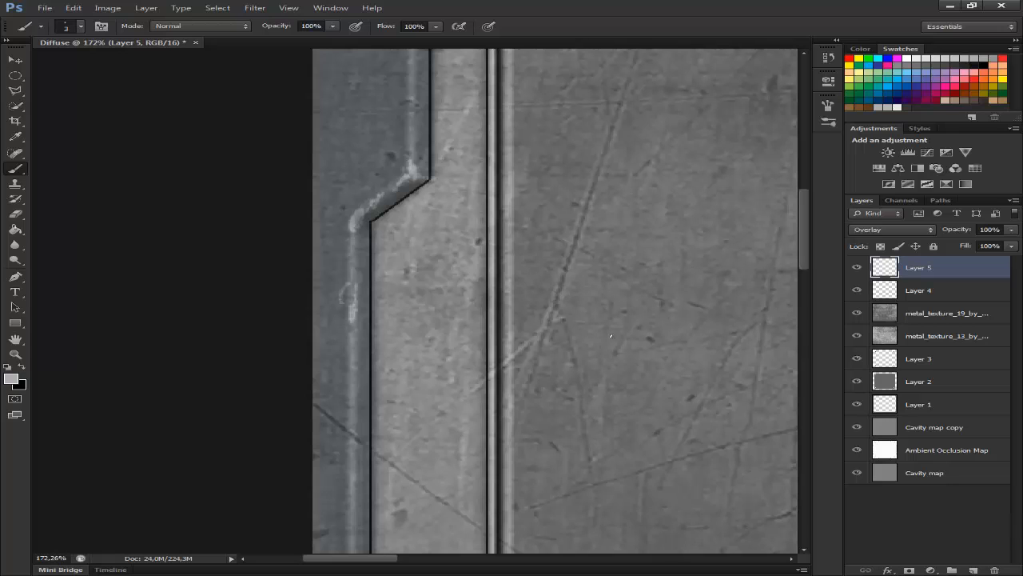
right_click(611, 336)
key(Escape)
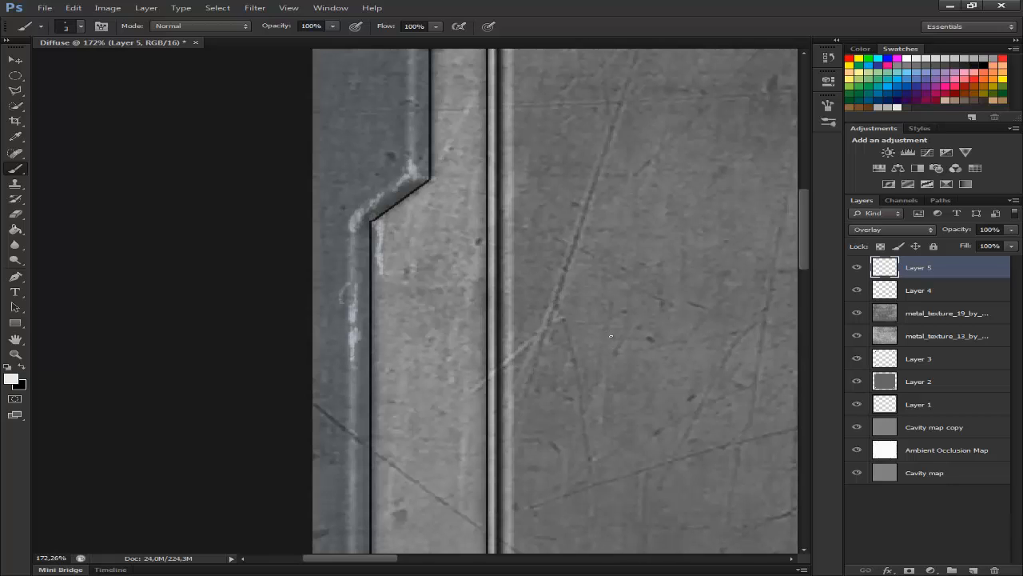
Step: Add the text nDo2 at 235 px in Orator Std Slanted, tilted diagonally upward near the panel's centre
key(z)
key(ctrl+0)
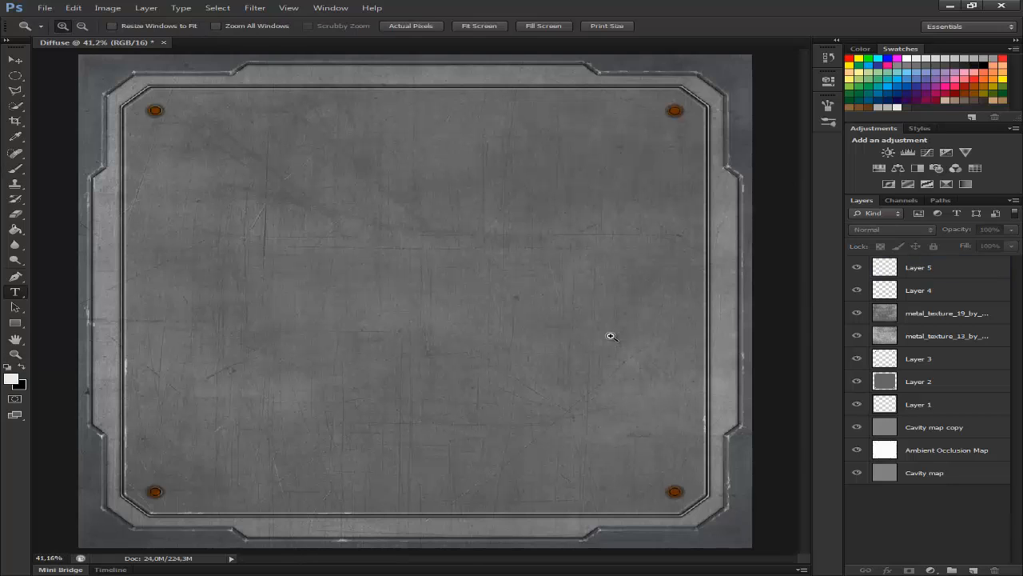
key(t)
click(612, 339)
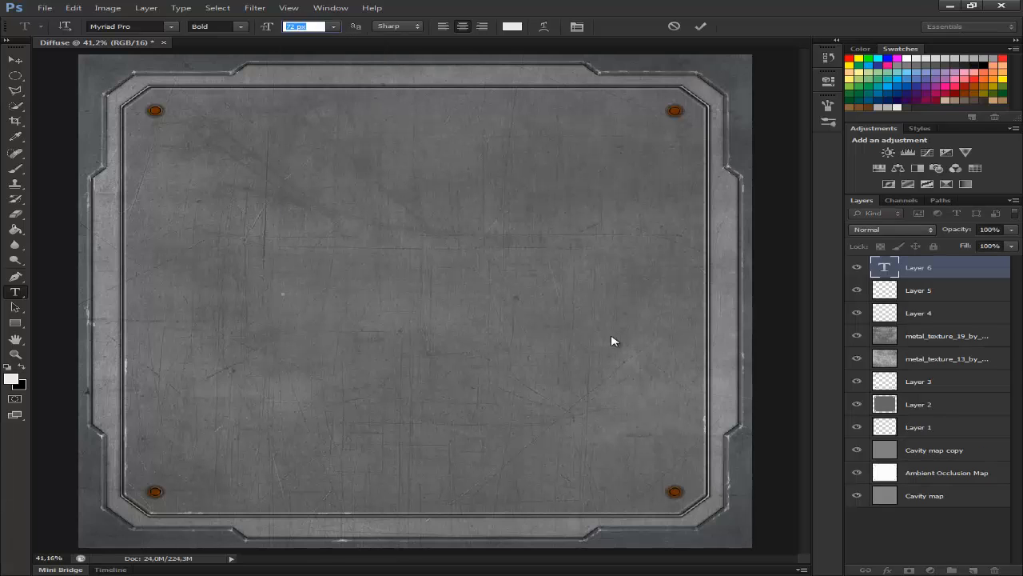
text(235)
key(Return)
text(nDo2)
key(ctrl+a)
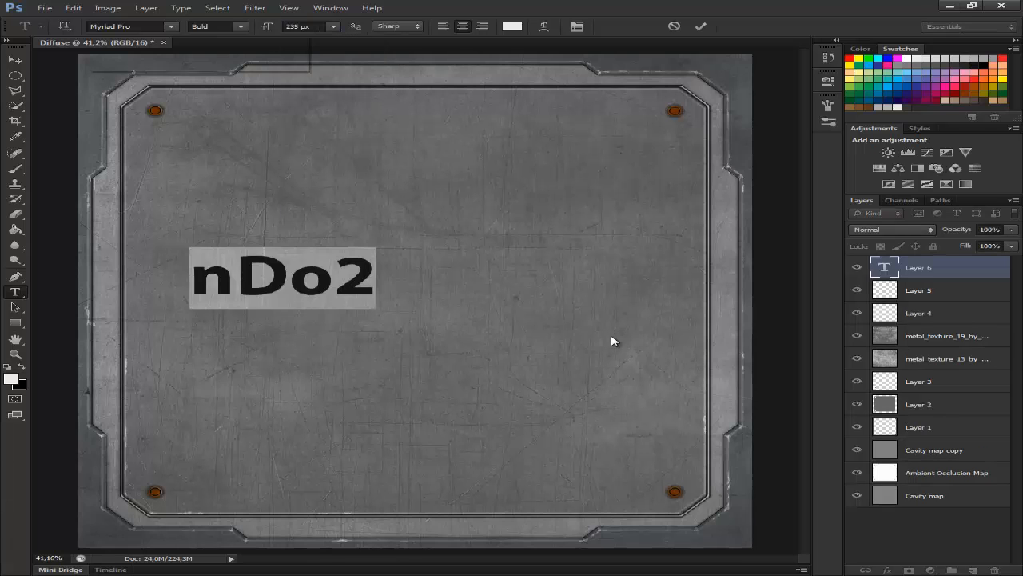
key(Down)
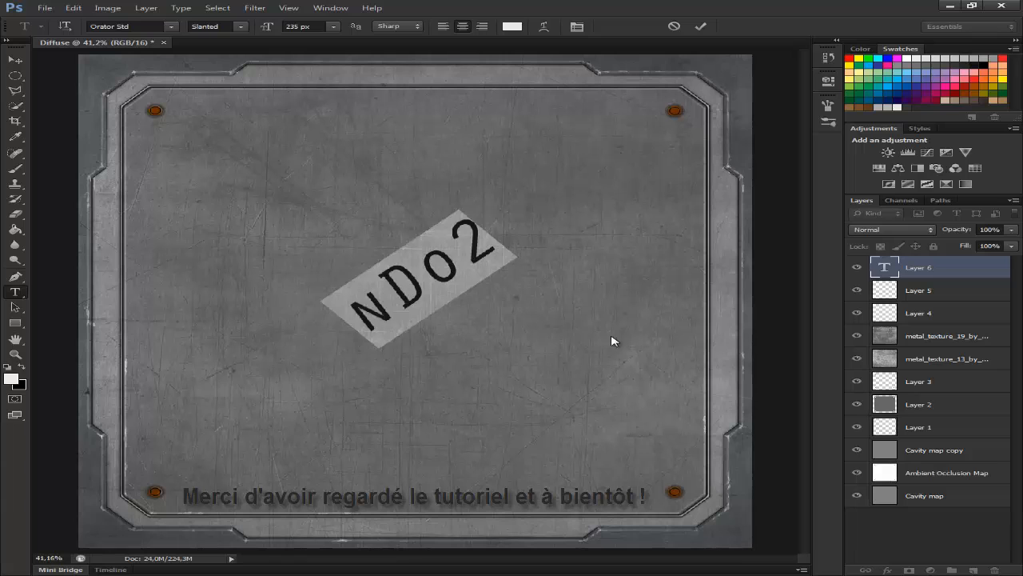
key(ctrl+Return)
Step: Try different blend modes on the nDo2 layer, up to Screen
key(Down)
key(Down)
key(Down)
key(Down)
key(Down)
key(Down)
key(Down)
key(Down)
key(Down)
key(Down)
key(Down)
key(Down)
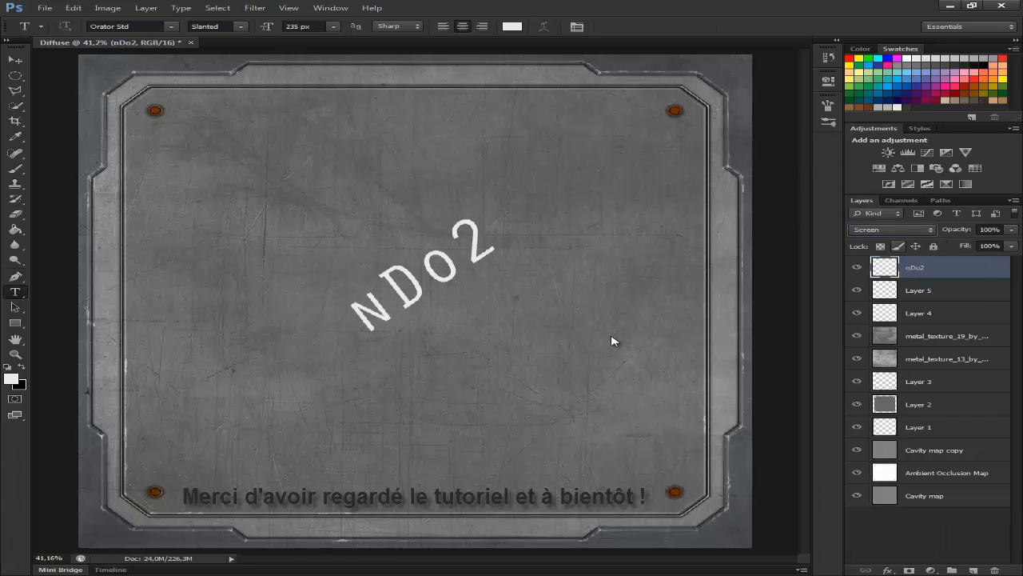
Step: Move the nDo2 layer directly below Layer 3, set it to Color Burn and erase parts of the letters for a worn look
drag(943, 267, 943, 392)
click(891, 229)
click(887, 265)
key(Down)
key(Down)
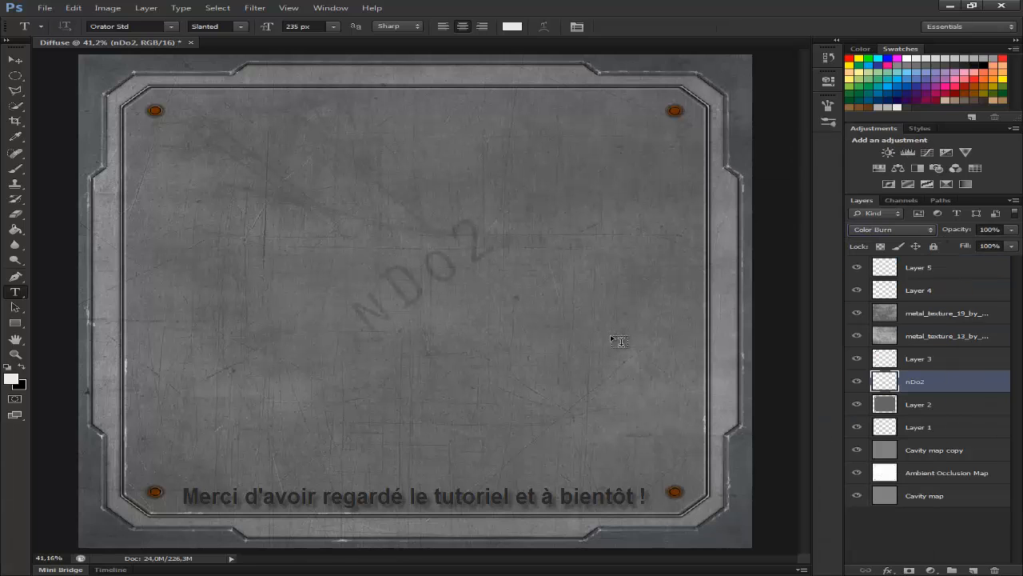
key(e)
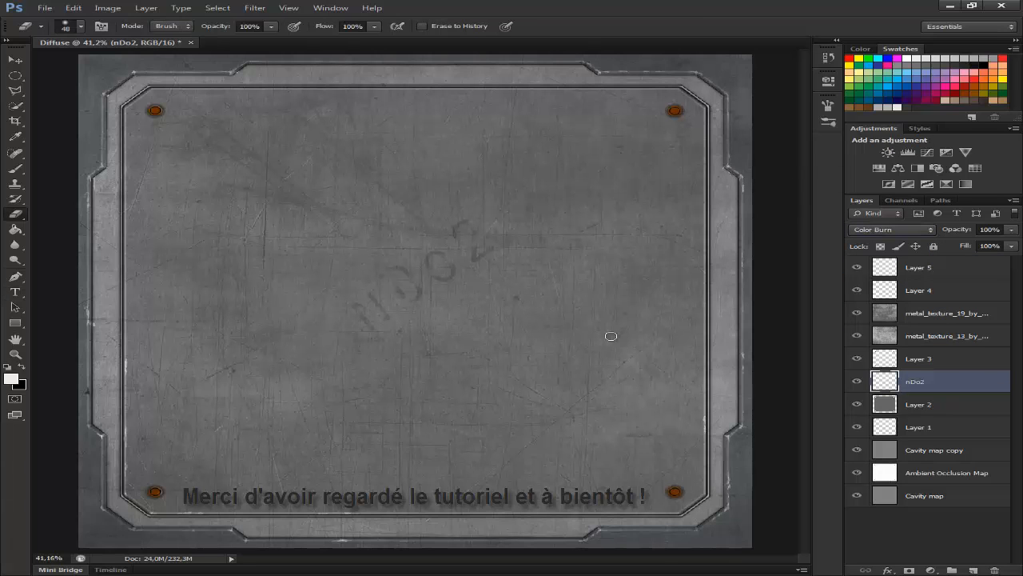